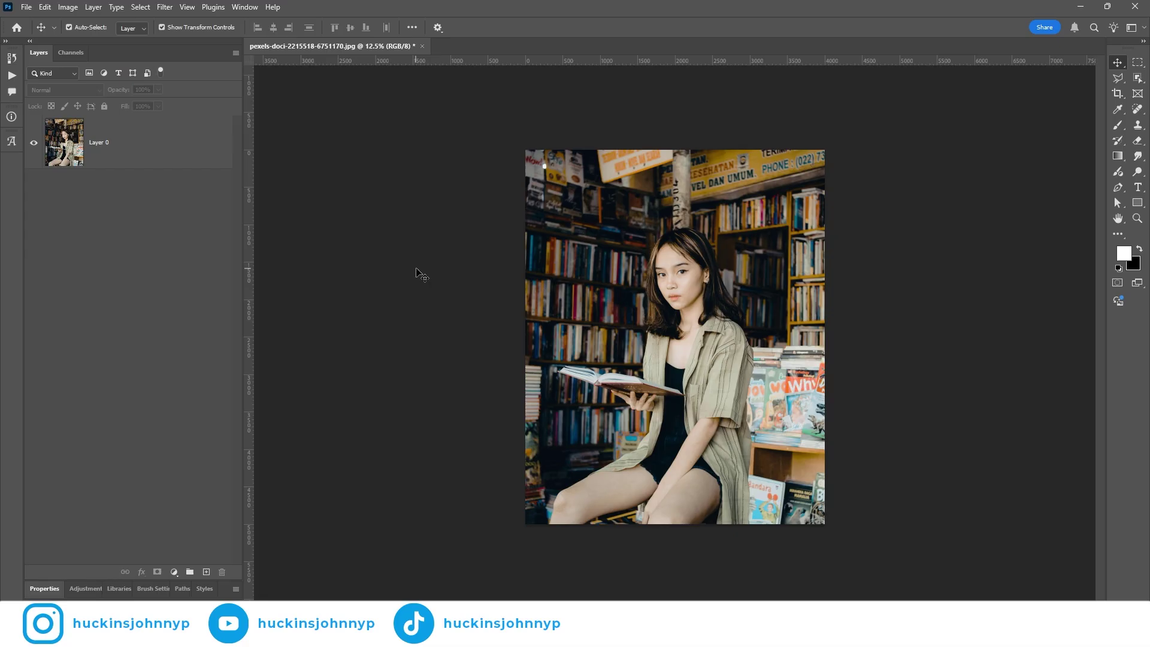
Add an empty Layer 1 directly above the photo layer.
left_click(586, 265)
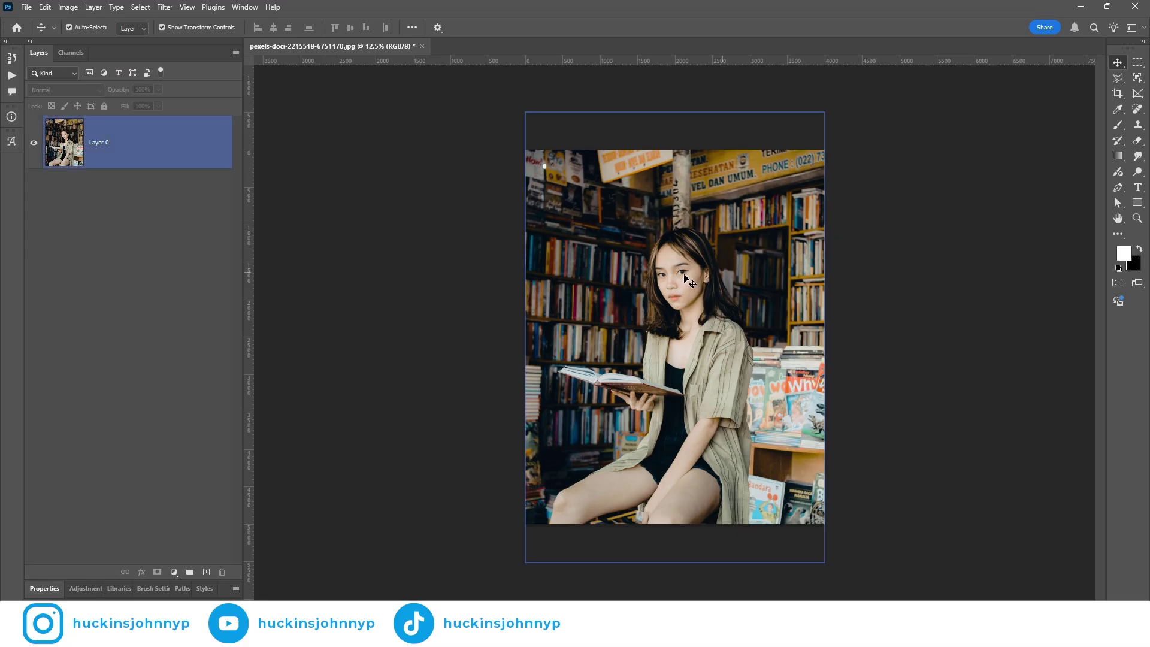
scroll(637, 279, "up", 5)
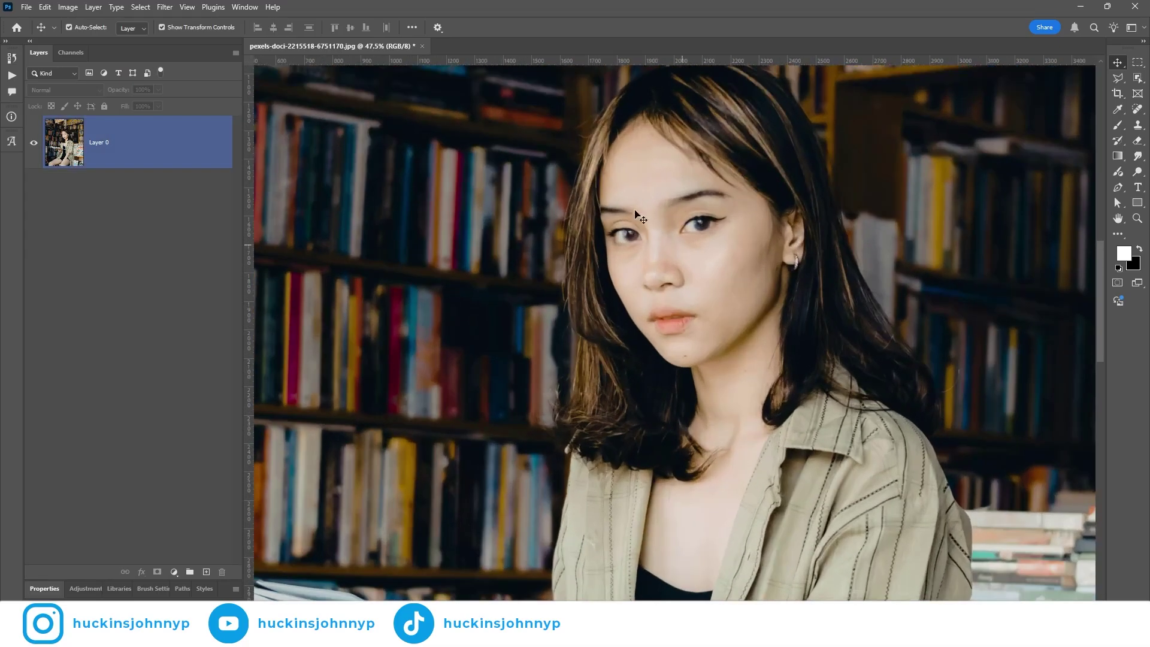
left_click(215, 565)
left_click(206, 572)
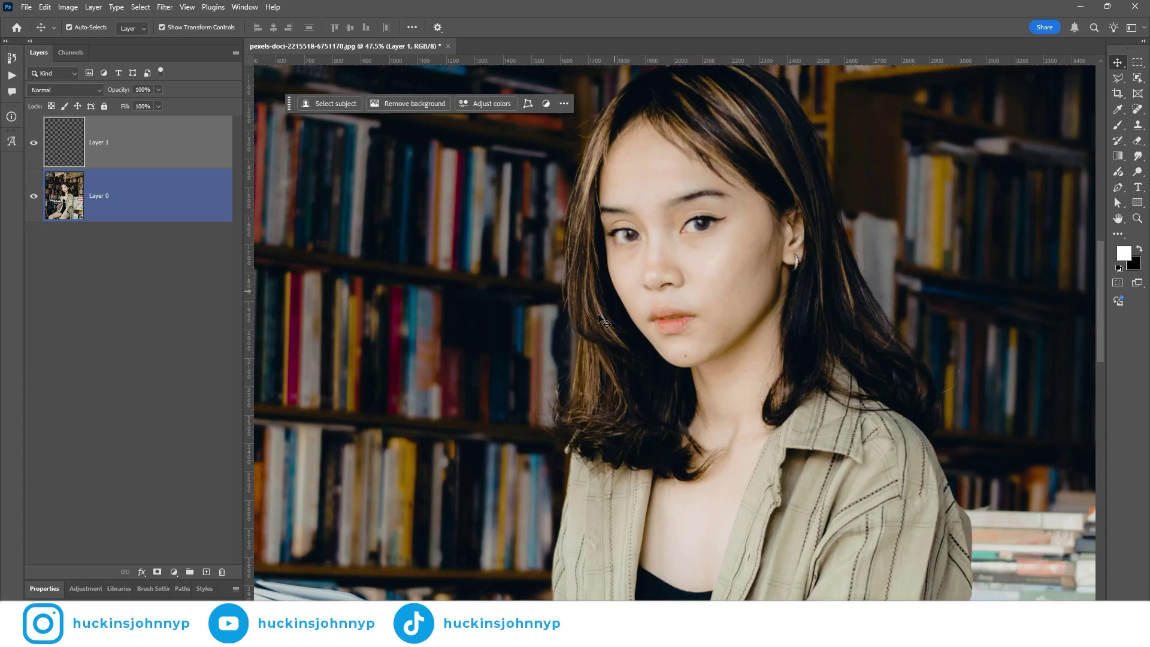
Sample a dark colour from the photo and set up an 81 px Hard Round brush.
key("i")
left_click(606, 245)
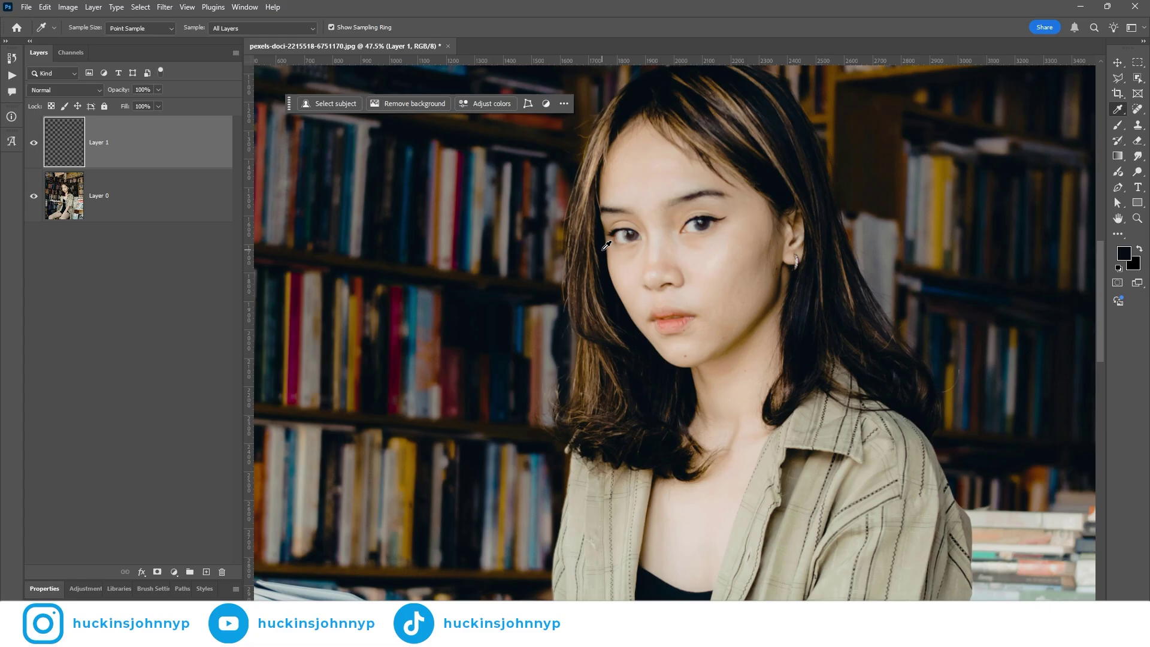
key("v")
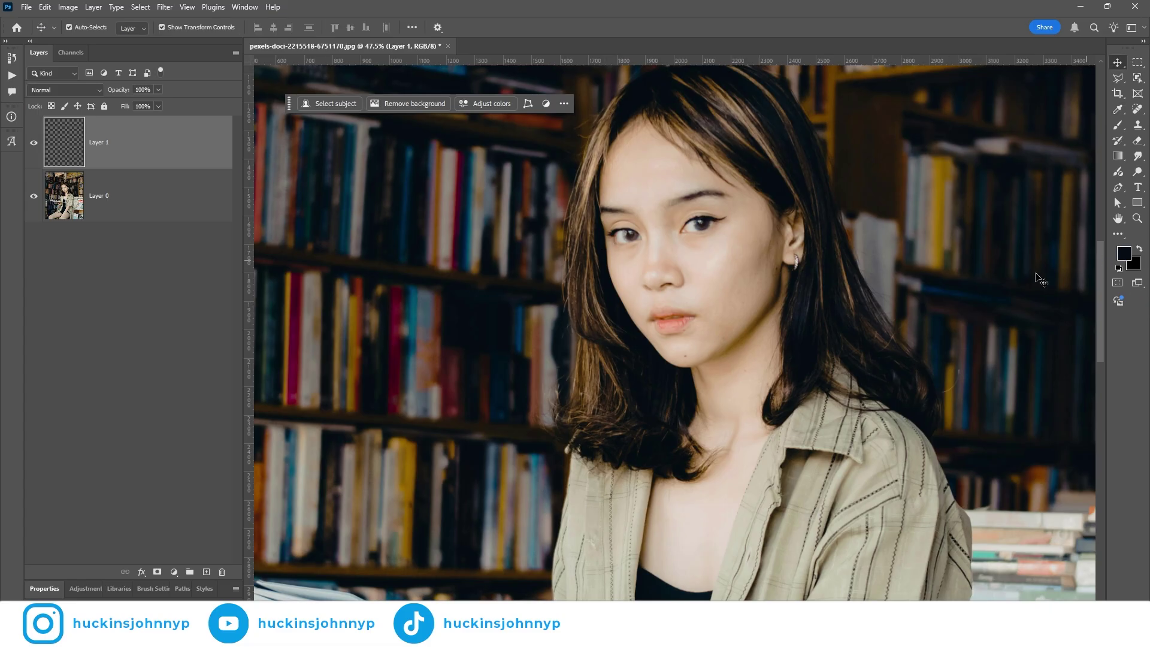
key("b")
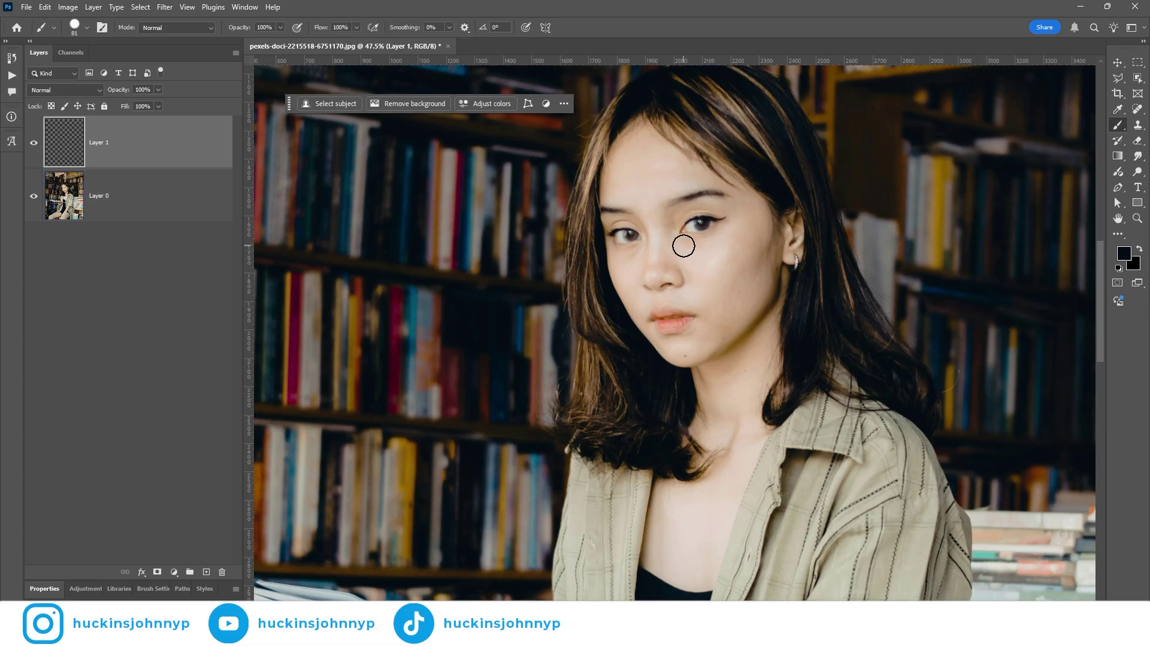
right_click(634, 235)
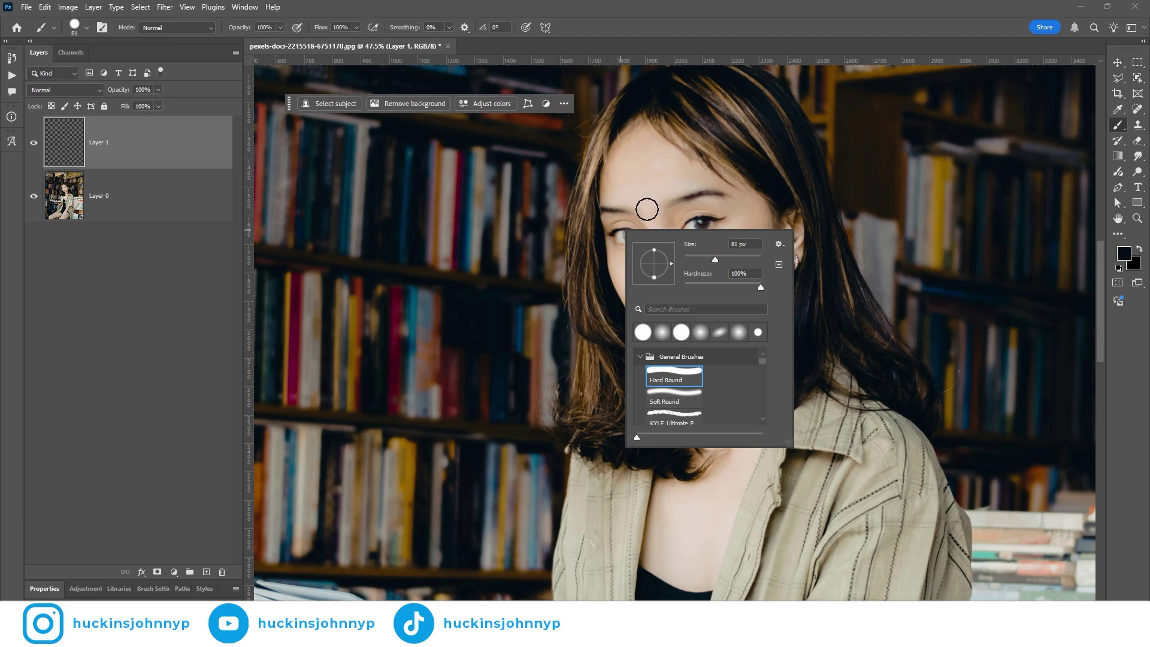
Paint black strokes across both eyes on Layer 1.
left_click(647, 209)
scroll(668, 245, "up", 5)
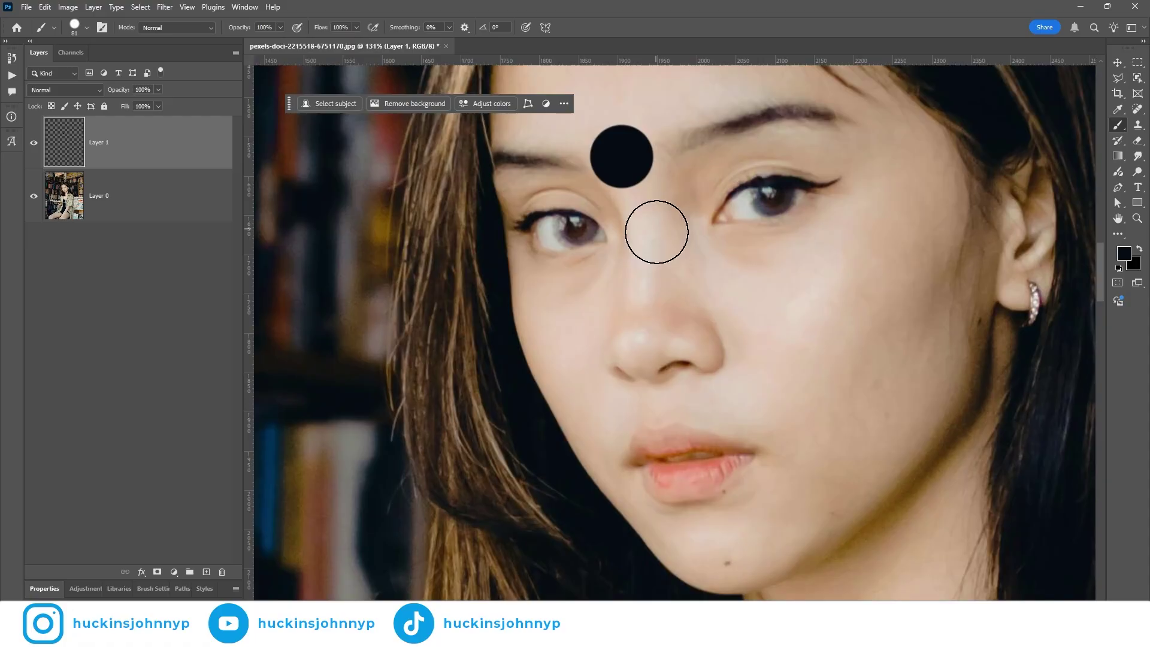
mouse_move(659, 221)
left_mouse_down()
mouse_move(798, 220)
mouse_move(931, 161)
mouse_move(816, 225)
mouse_move(645, 237)
mouse_move(911, 184)
mouse_move(848, 203)
left_mouse_up()
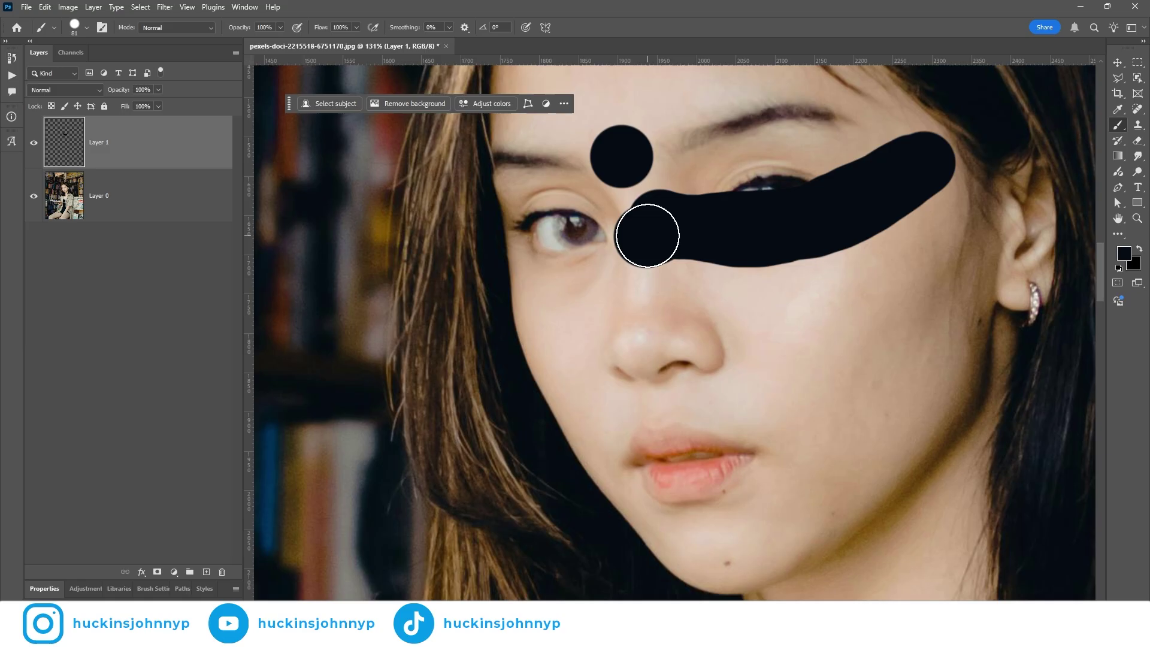
left_click_drag(638, 231, 600, 232)
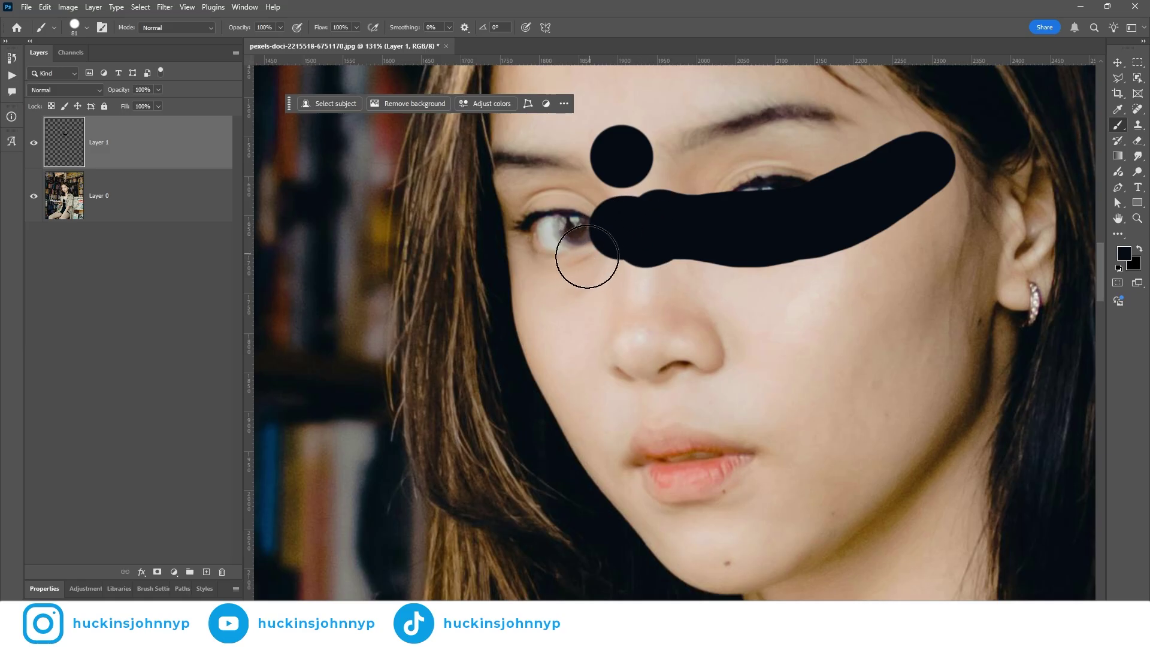
left_click_drag(605, 231, 538, 247)
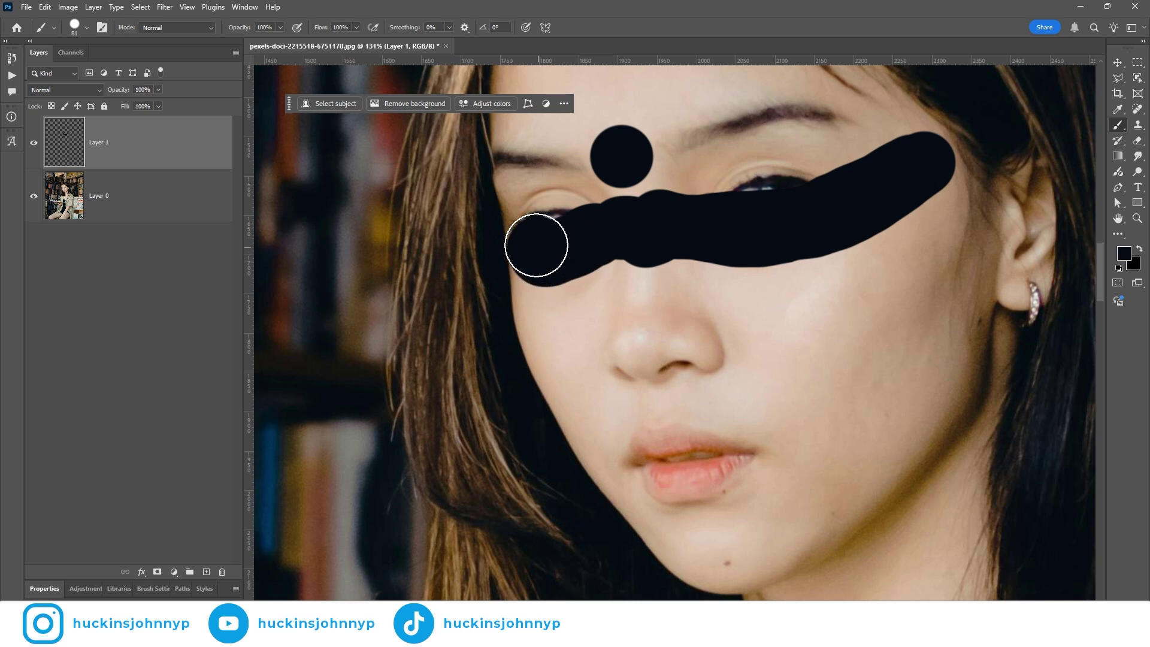
Extend the black shape up over the forehead and hairline, filling the remaining gaps.
scroll(536, 245, "down", 3)
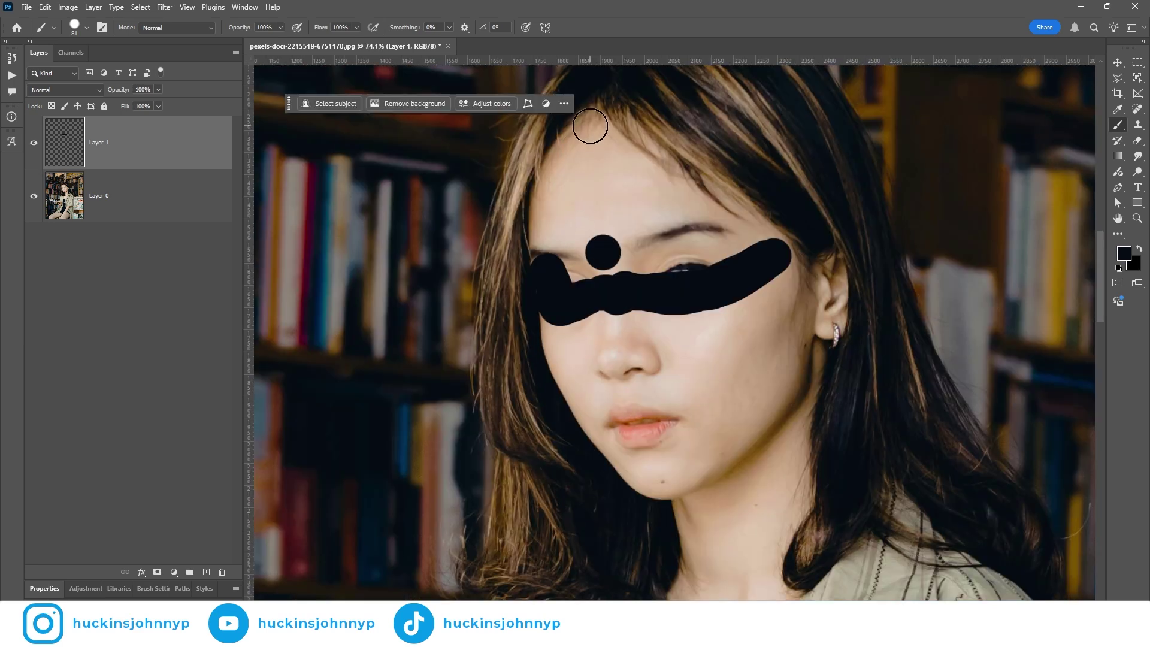
mouse_move(592, 122)
left_mouse_down()
mouse_move(548, 188)
mouse_move(541, 235)
left_mouse_up()
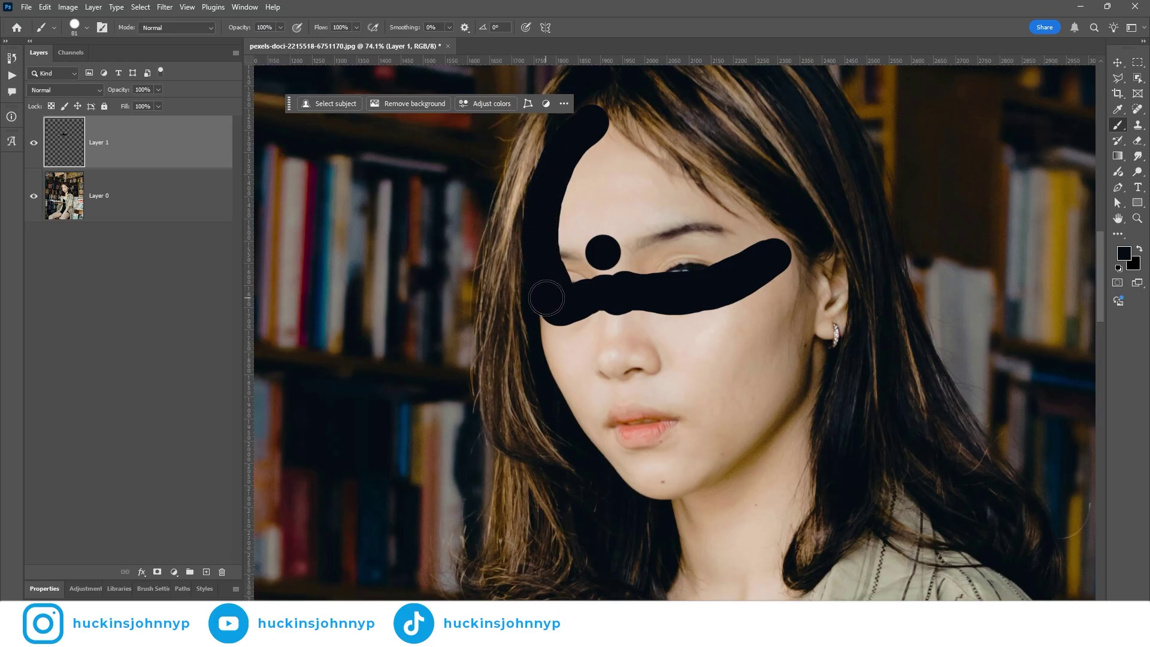
left_click_drag(546, 298, 589, 149)
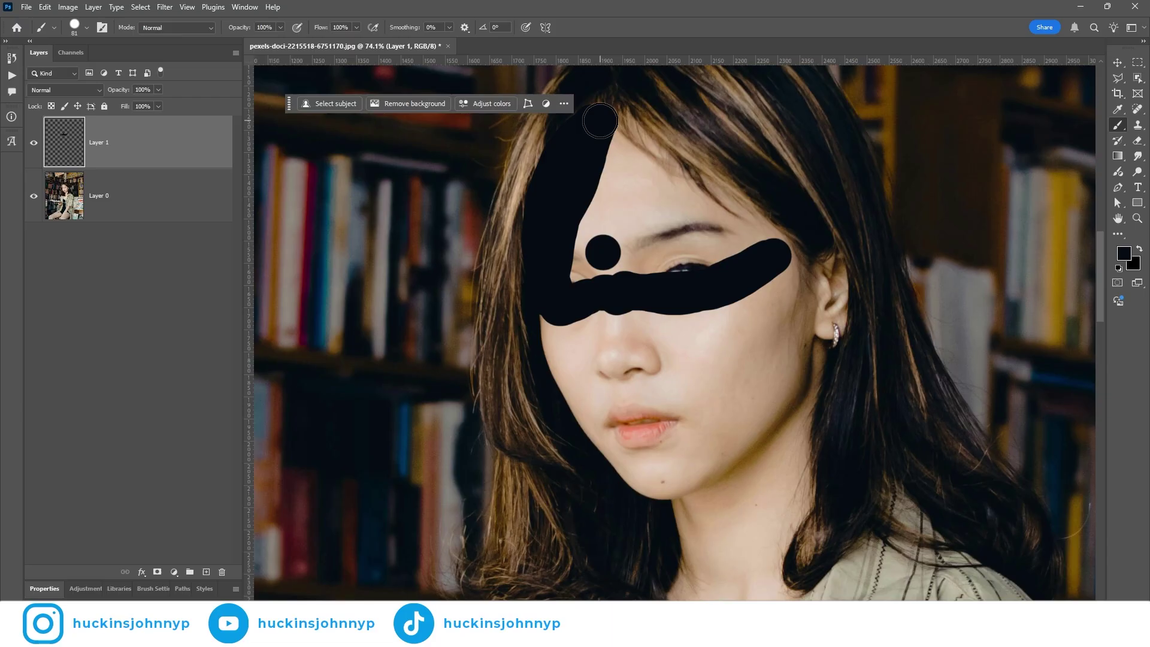
left_click_drag(621, 132, 673, 177)
scroll(685, 187, "up", 2)
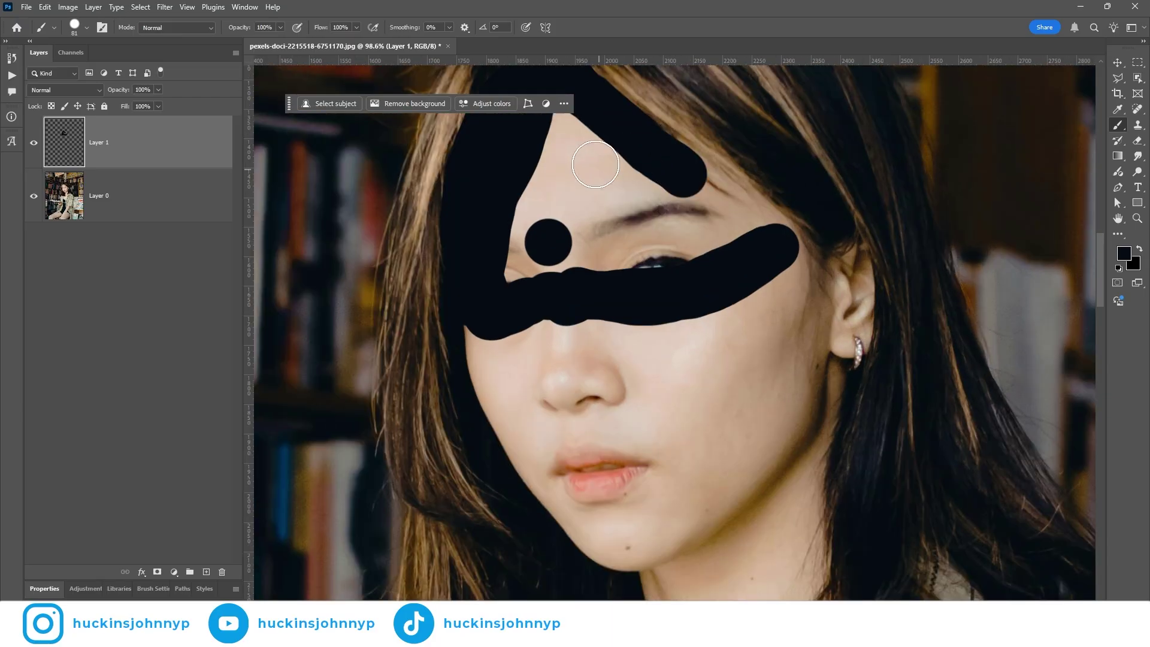
left_click_drag(607, 149, 611, 213)
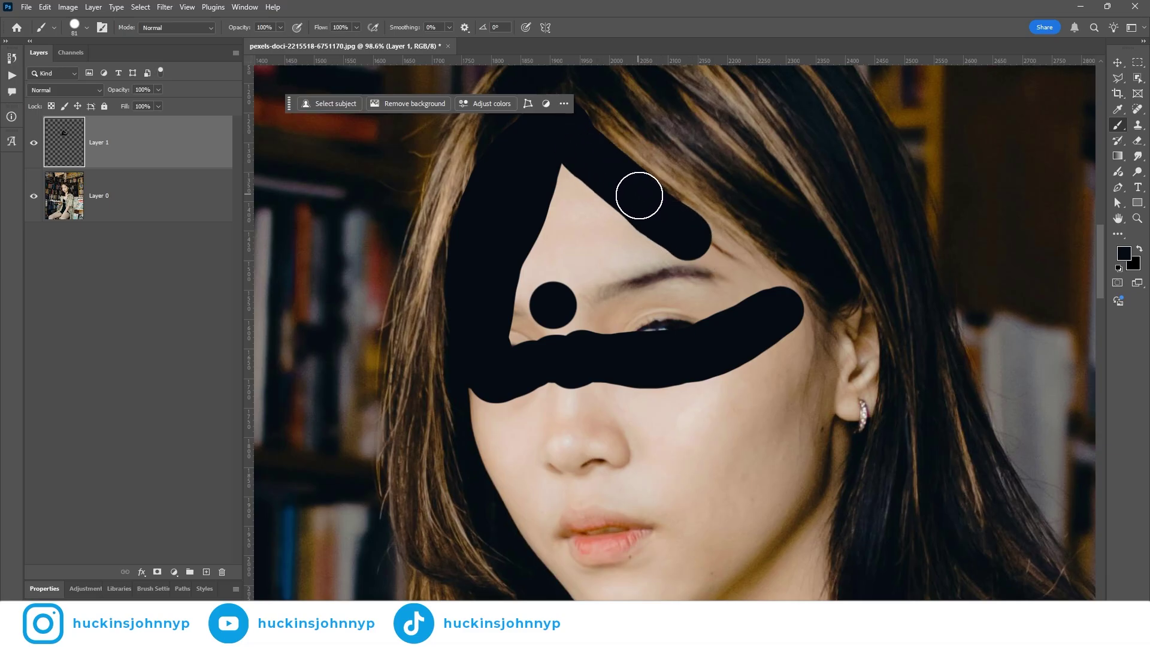
left_click_drag(693, 235, 766, 287)
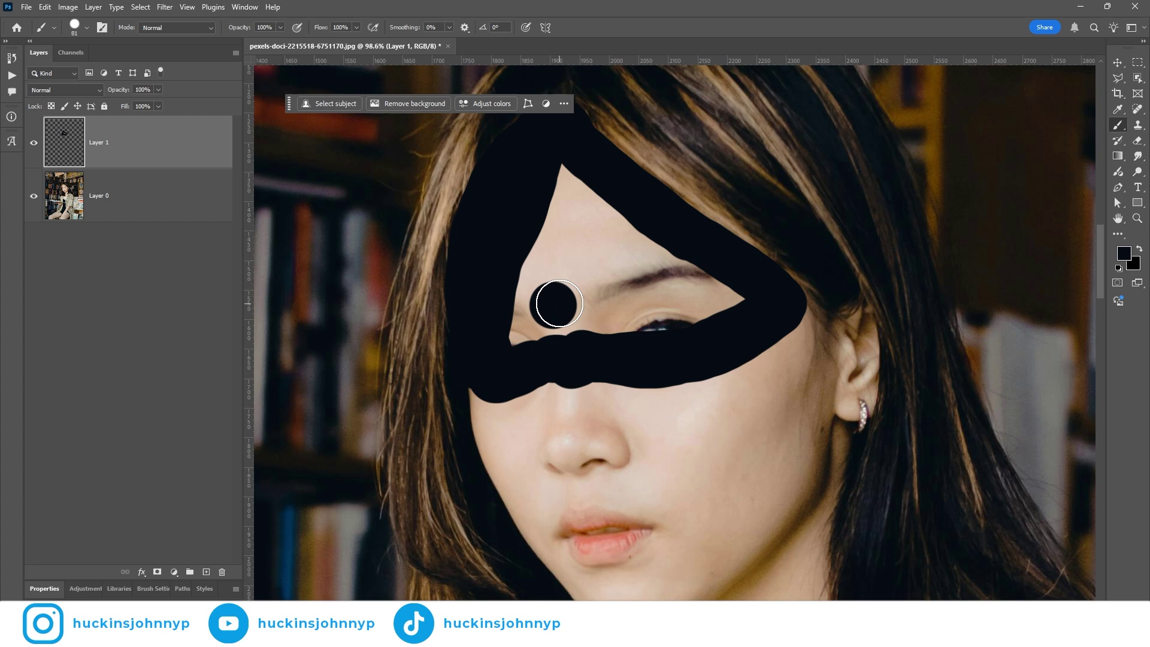
left_click_drag(511, 329, 635, 327)
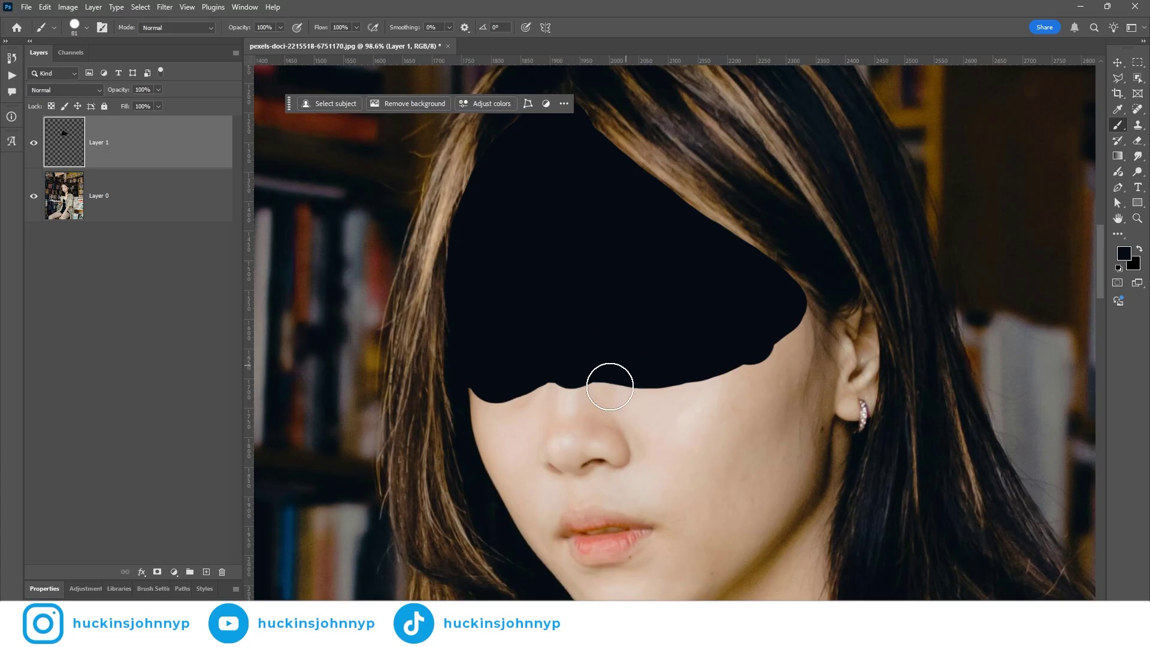
Add a white layer mask to the painted layer, now named Shadow.
scroll(548, 339, "down", 4)
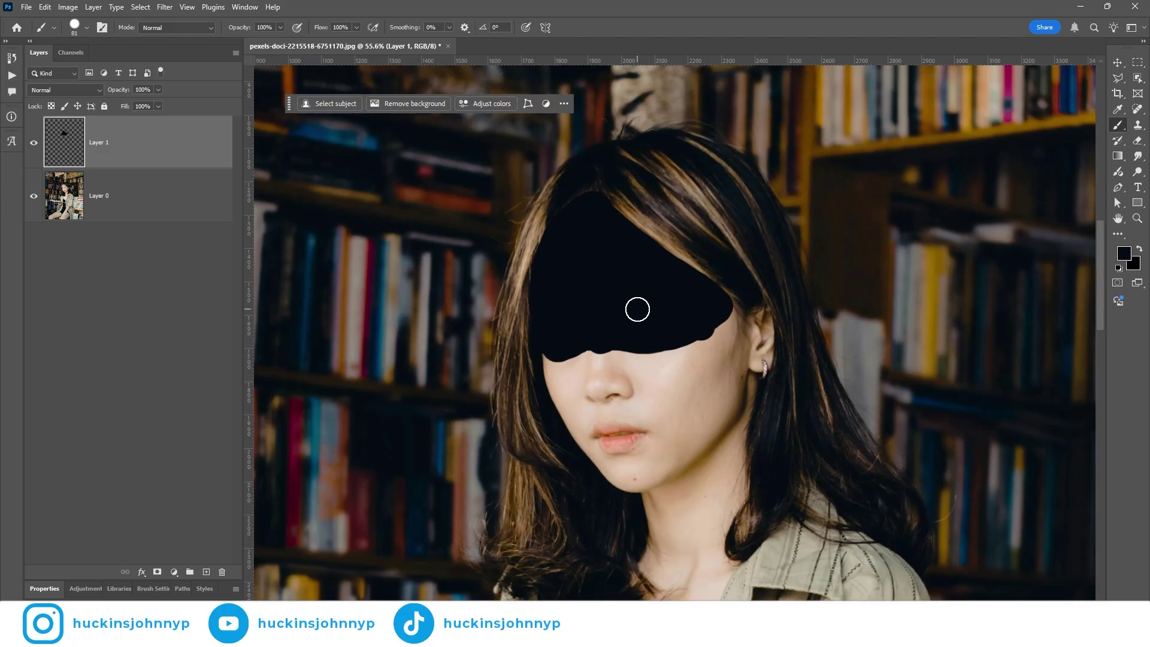
scroll(435, 210, "up", 5)
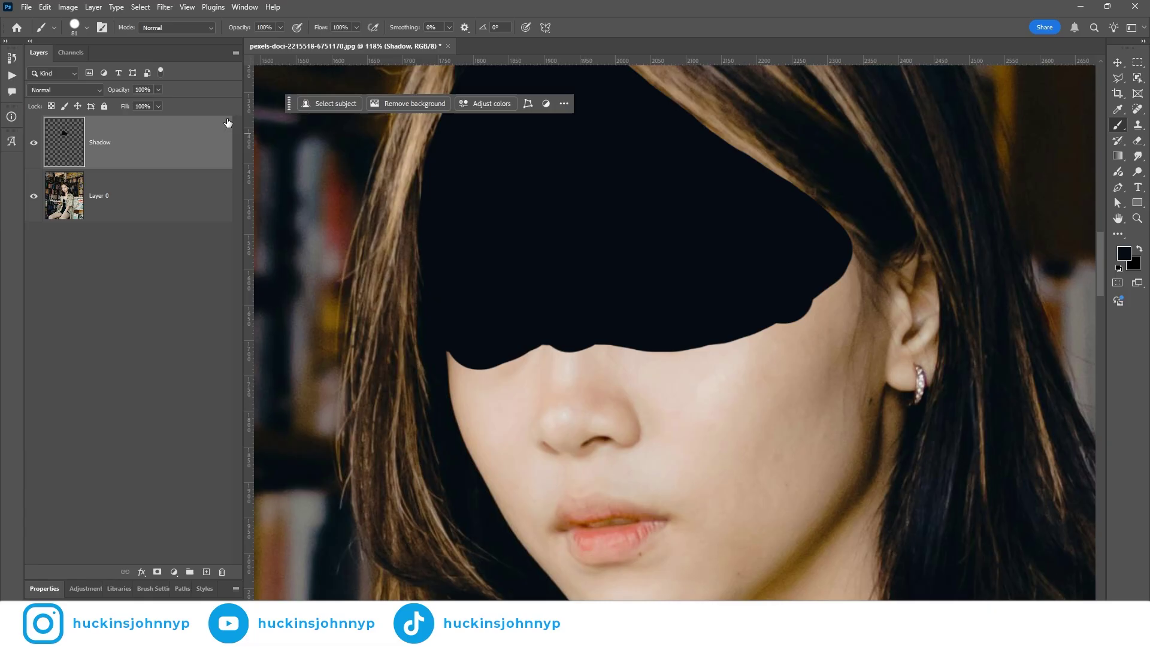
left_click(158, 574)
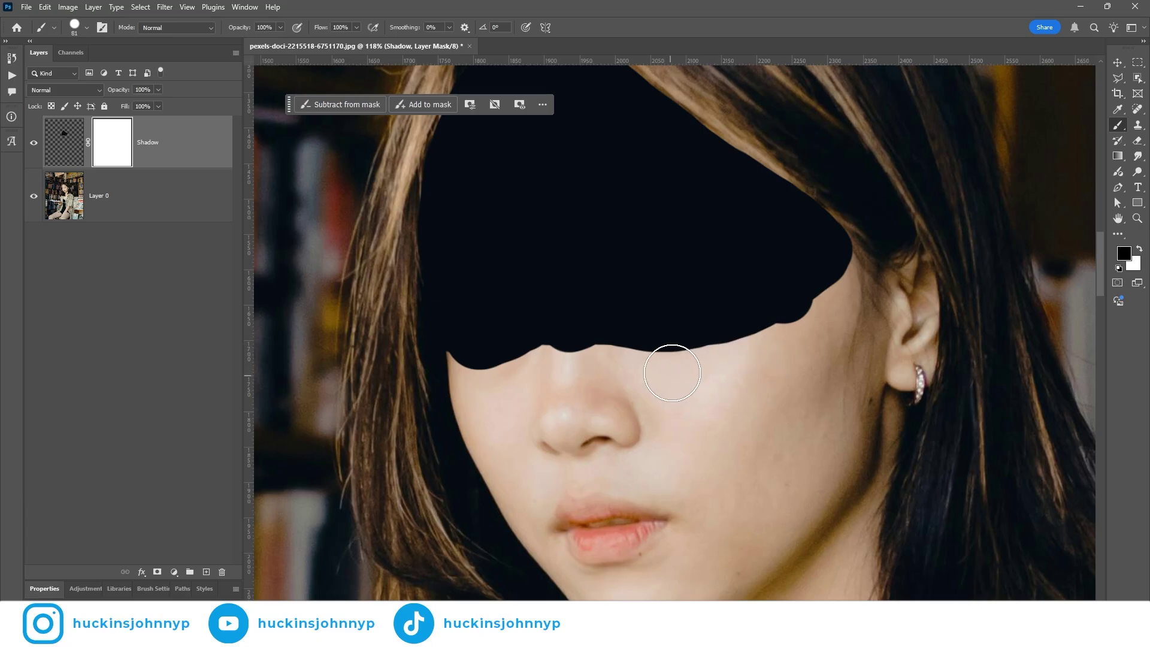
Paint on the Shadow mask over the eye and cheek, then restore the shadow there.
mouse_move(672, 373)
left_mouse_down()
mouse_move(657, 336)
mouse_move(686, 350)
mouse_move(670, 330)
mouse_move(601, 357)
left_mouse_up()
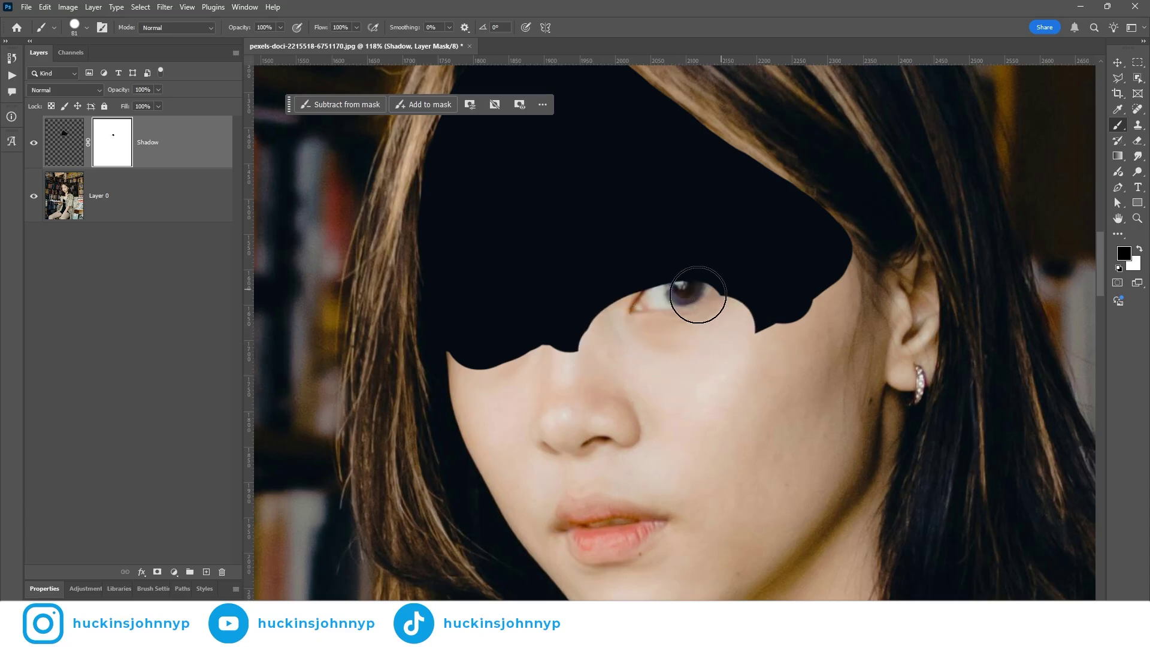
mouse_move(598, 297)
left_mouse_down()
mouse_move(695, 288)
mouse_move(623, 314)
mouse_move(631, 335)
mouse_move(712, 334)
left_mouse_up()
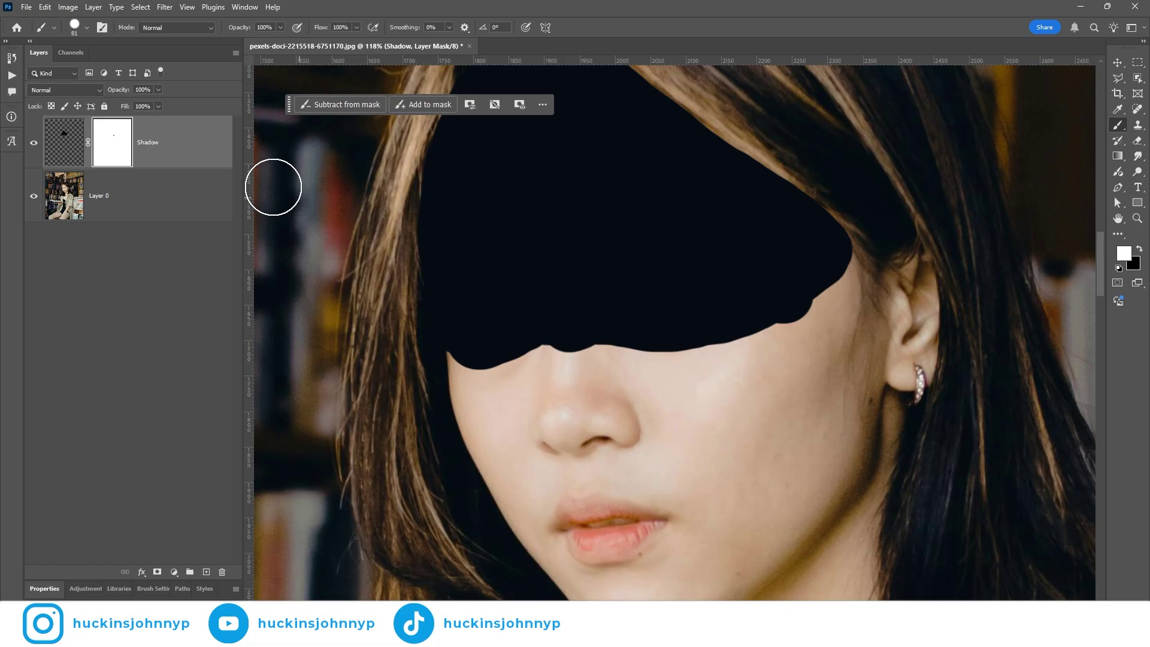
scroll(568, 319, "up", 2)
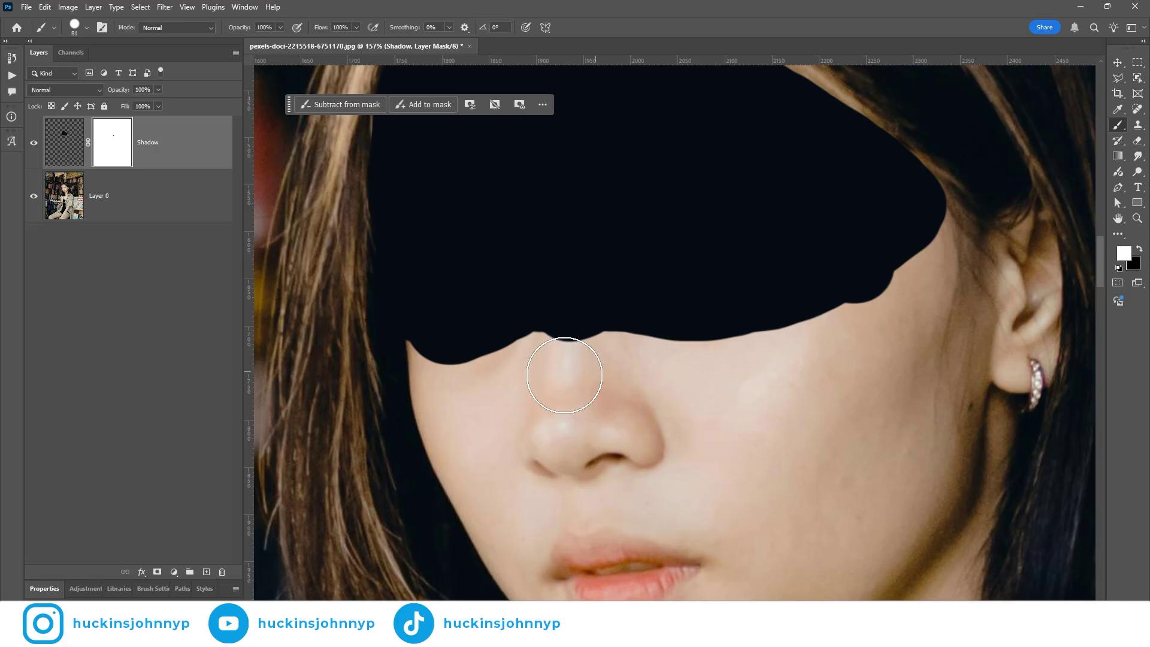
scroll(879, 328, "down", 1)
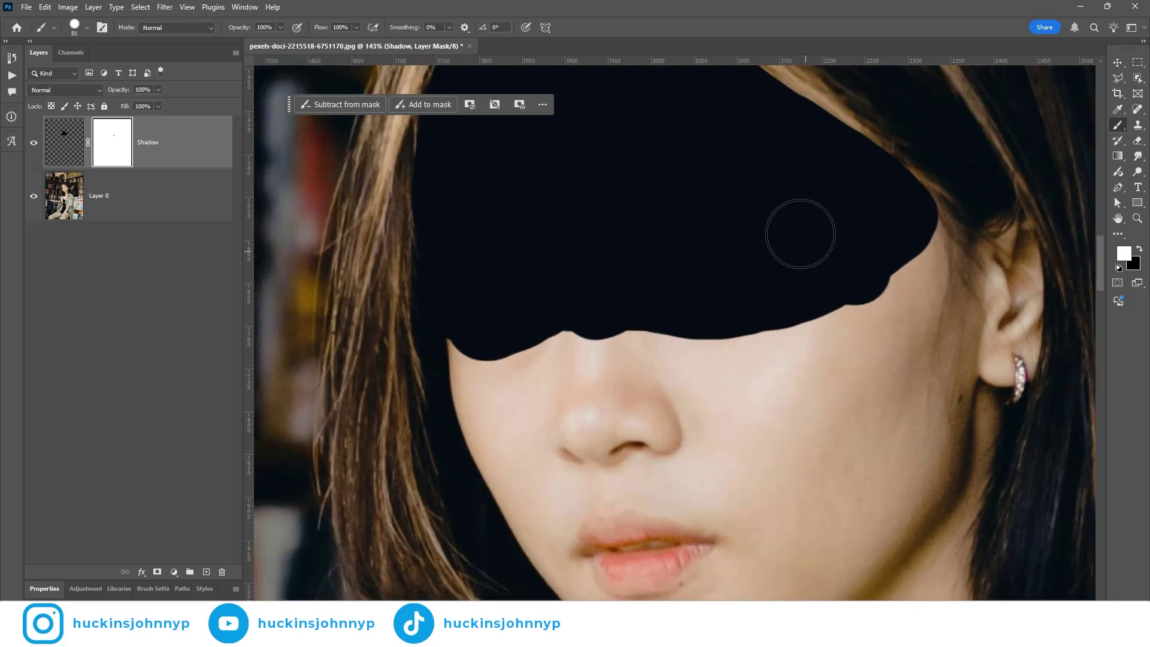
mouse_move(651, 249)
left_mouse_down()
mouse_move(670, 275)
mouse_move(645, 339)
left_mouse_up()
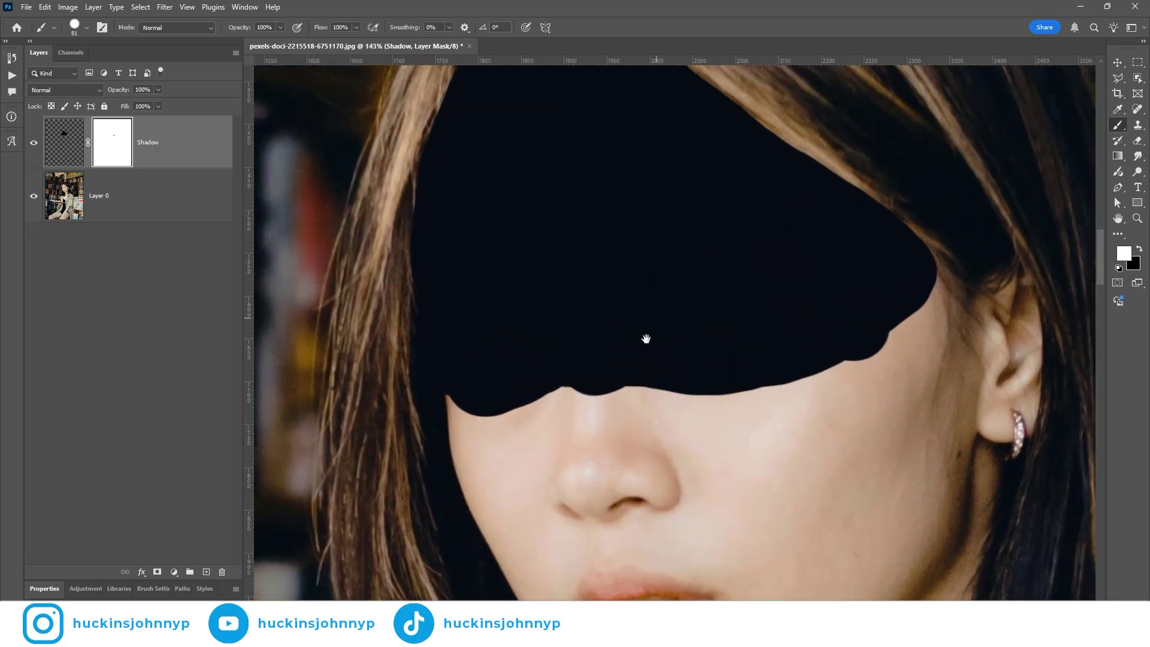
scroll(575, 387, "up", 6)
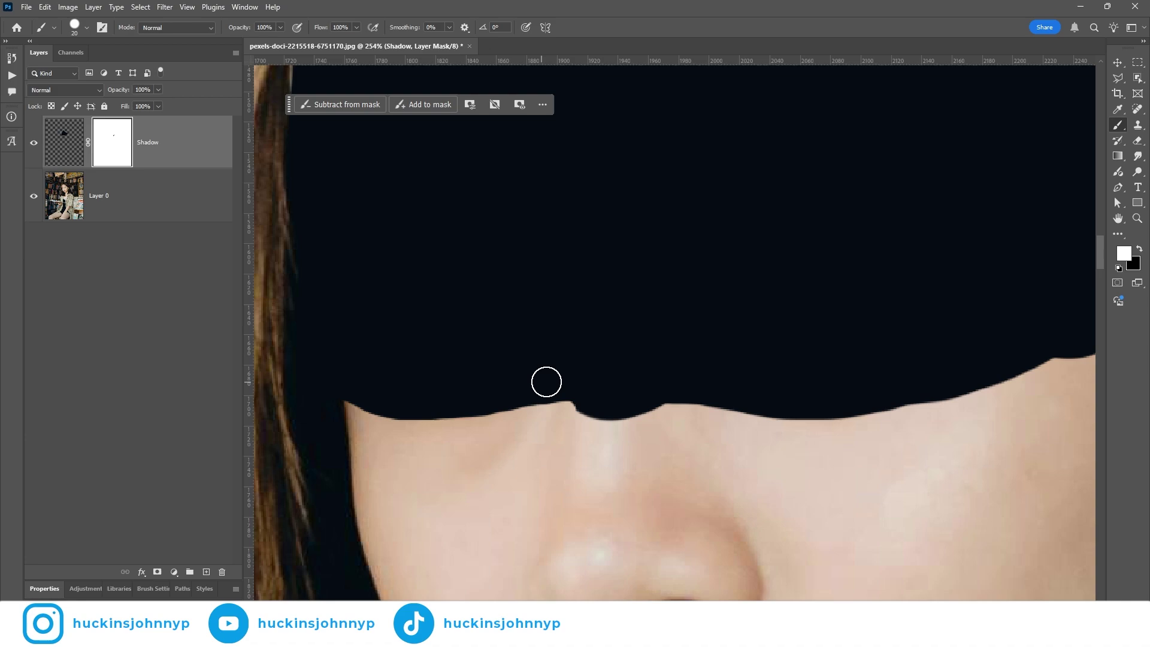
scroll(547, 382, "down", 12)
scroll(568, 274, "up", 8)
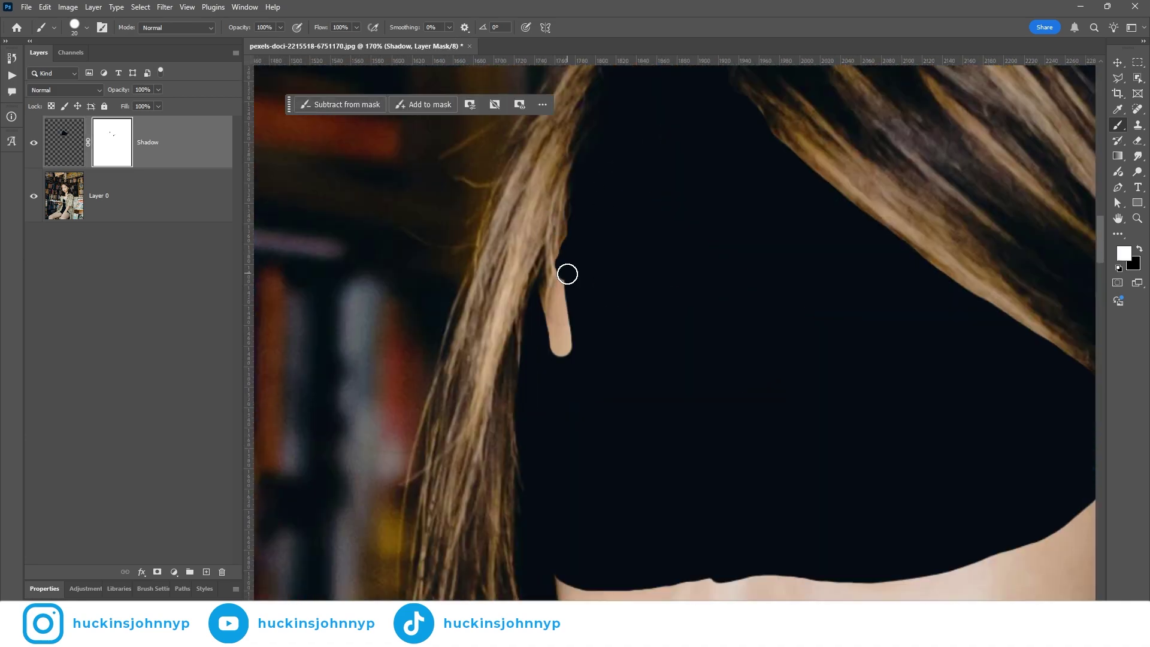
Try mask strokes along the hair edge and a small patch, undoing each one.
key("ctrl+z")
scroll(595, 423, "down", 6)
scroll(824, 357, "up", 4)
key("x")
left_click_drag(815, 233, 710, 148)
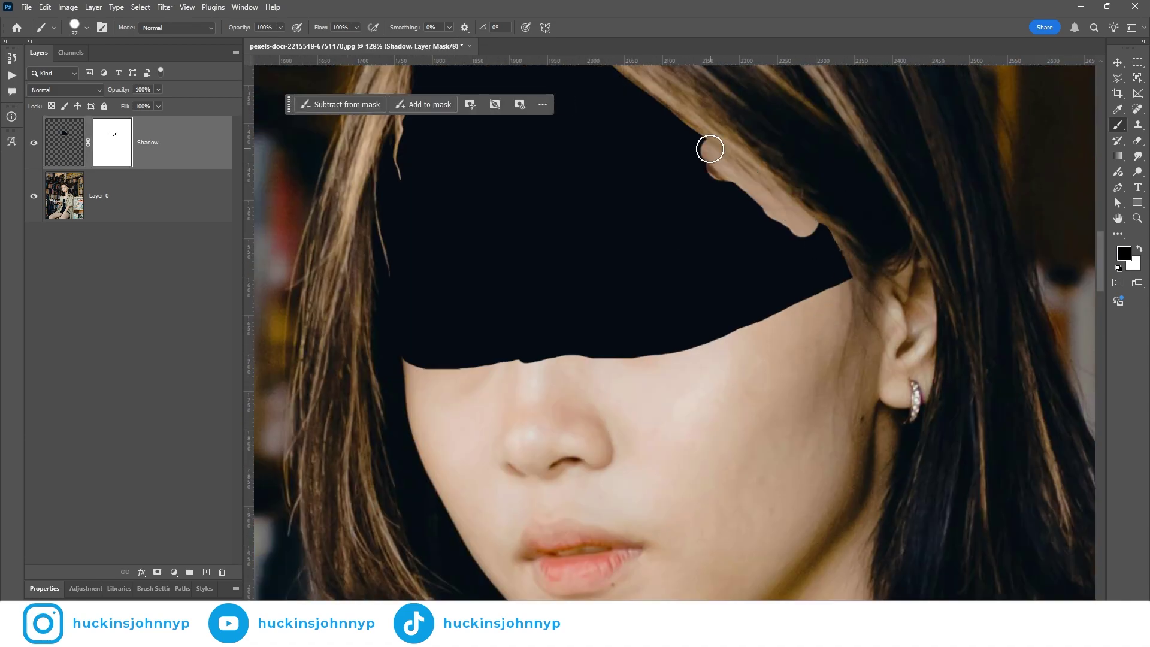
key("ctrl+z")
key("x")
scroll(634, 275, "up", 2)
left_click_drag(634, 275, 693, 313)
key("ctrl+z")
Zoom in and out on the dark band and centre the view on the face.
scroll(818, 384, "down", 4)
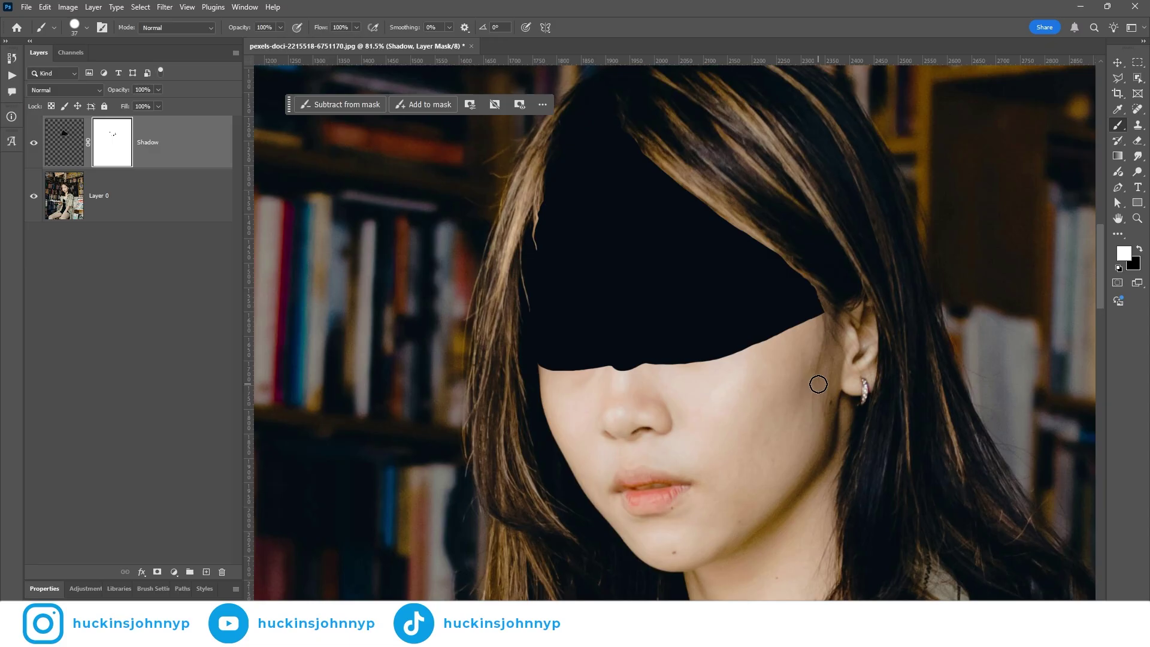
scroll(818, 384, "down", 5)
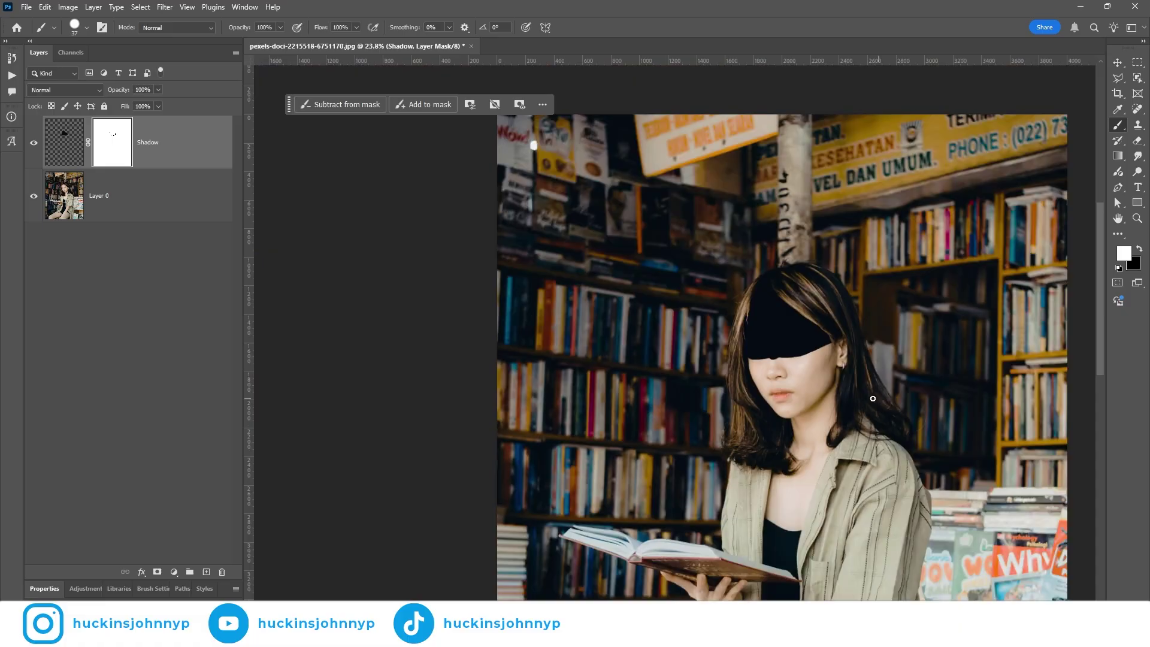
scroll(777, 382, "up", 5)
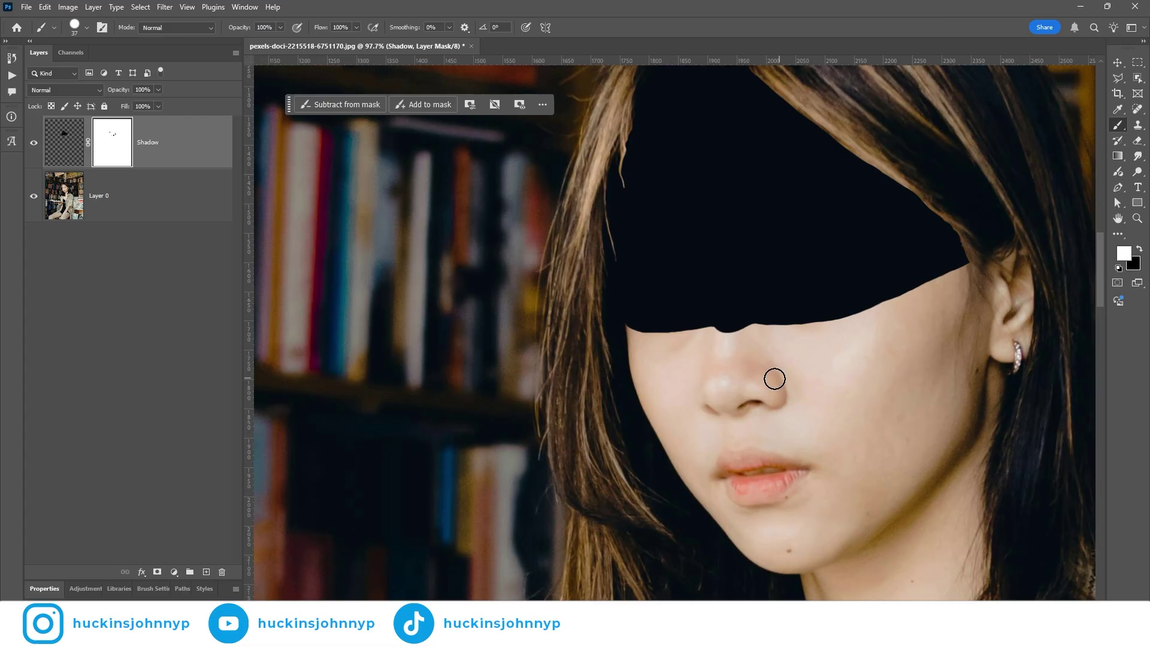
scroll(823, 314, "down", 1)
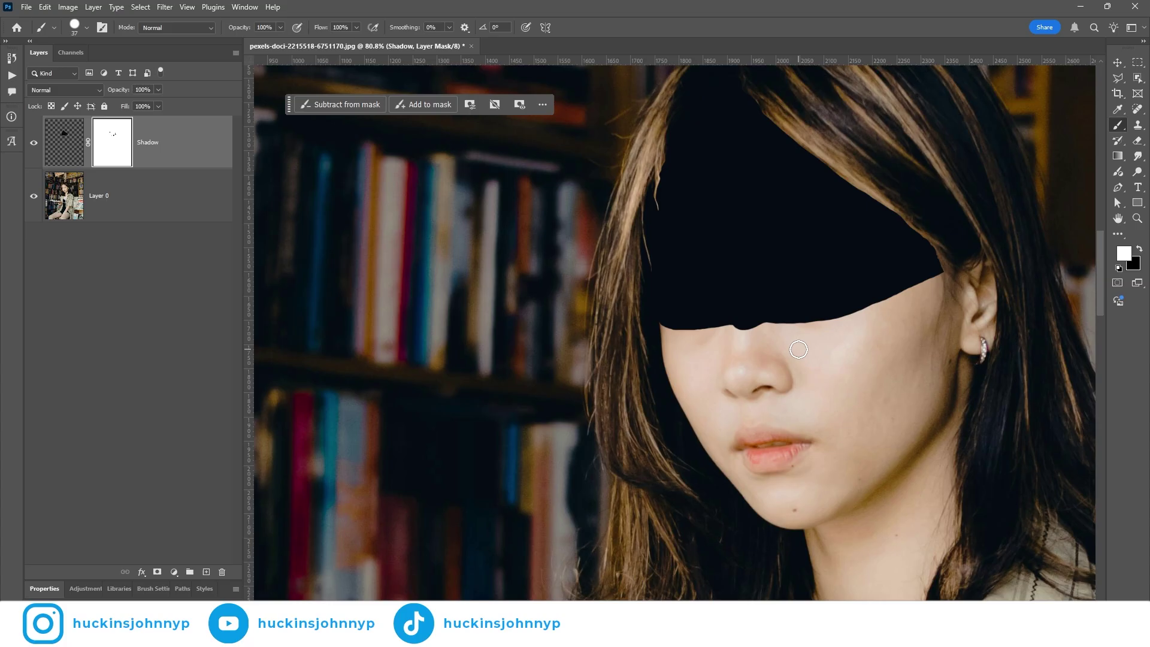
mouse_move(798, 350)
left_mouse_down()
mouse_move(809, 346)
mouse_move(590, 379)
left_mouse_up()
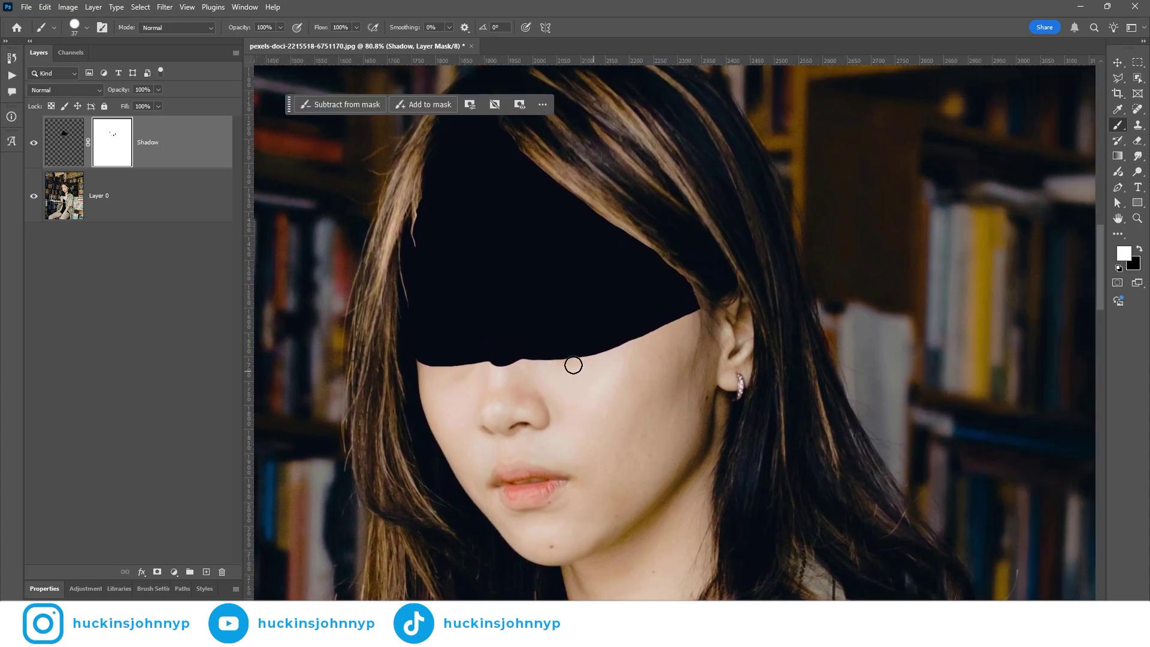
Create a layer named 'Head Top' above Shadow's pixels and clip it to Shadow.
left_click(70, 135)
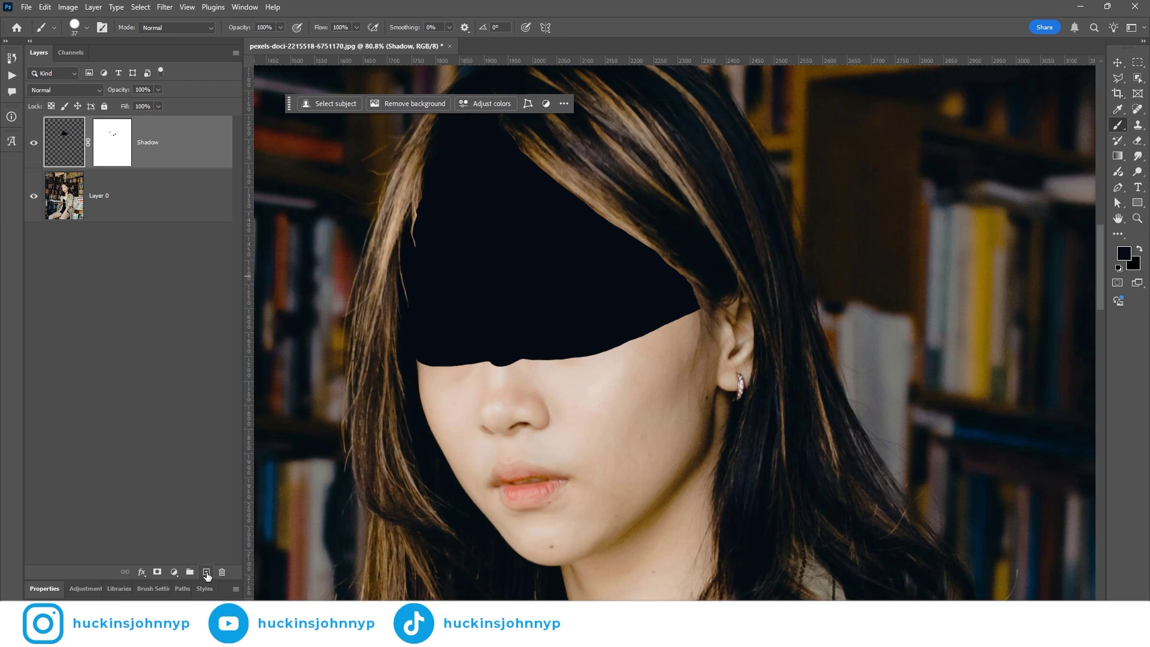
left_click(206, 572)
double_click(99, 144)
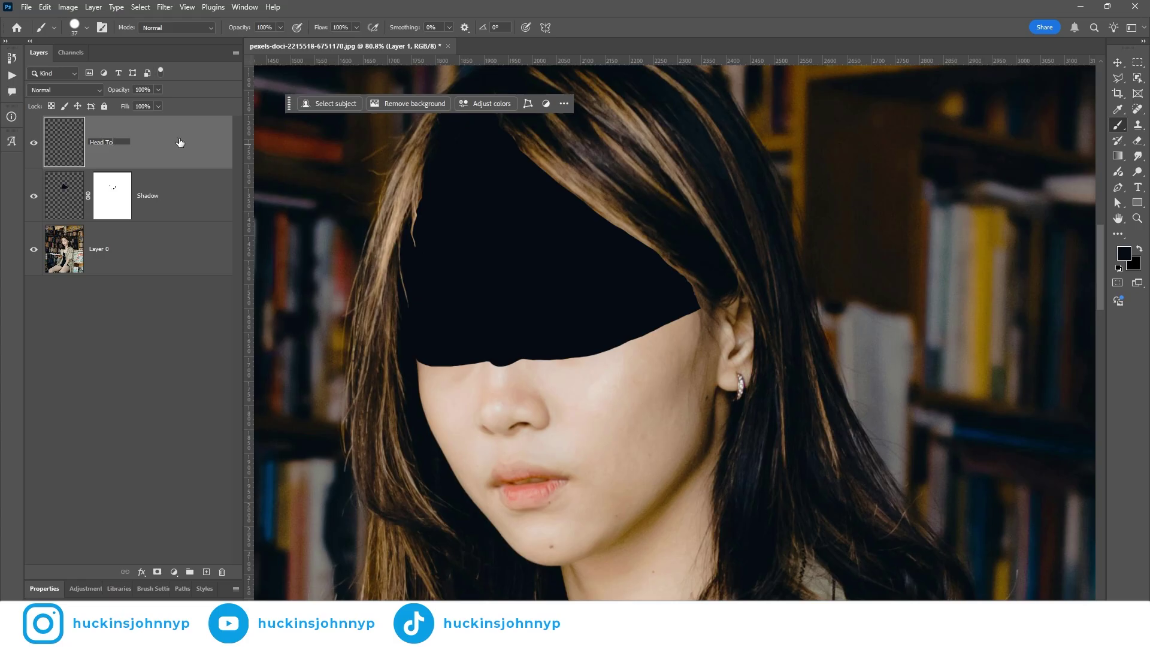
type("Head Top")
key("Return")
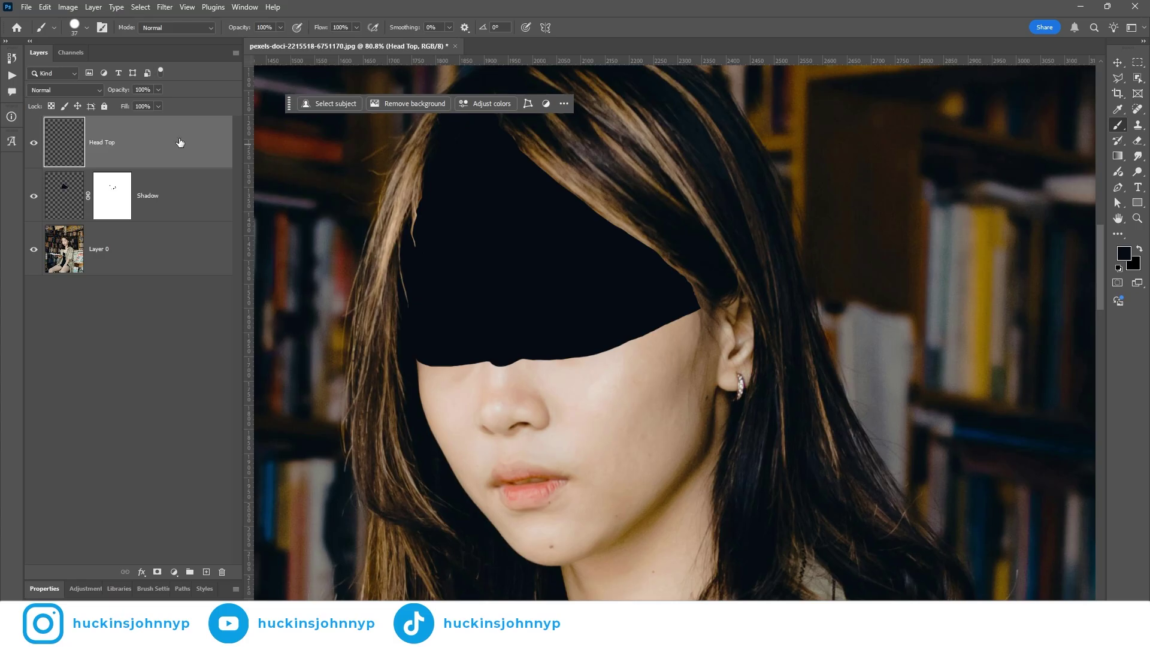
left_click(60, 166, "alt")
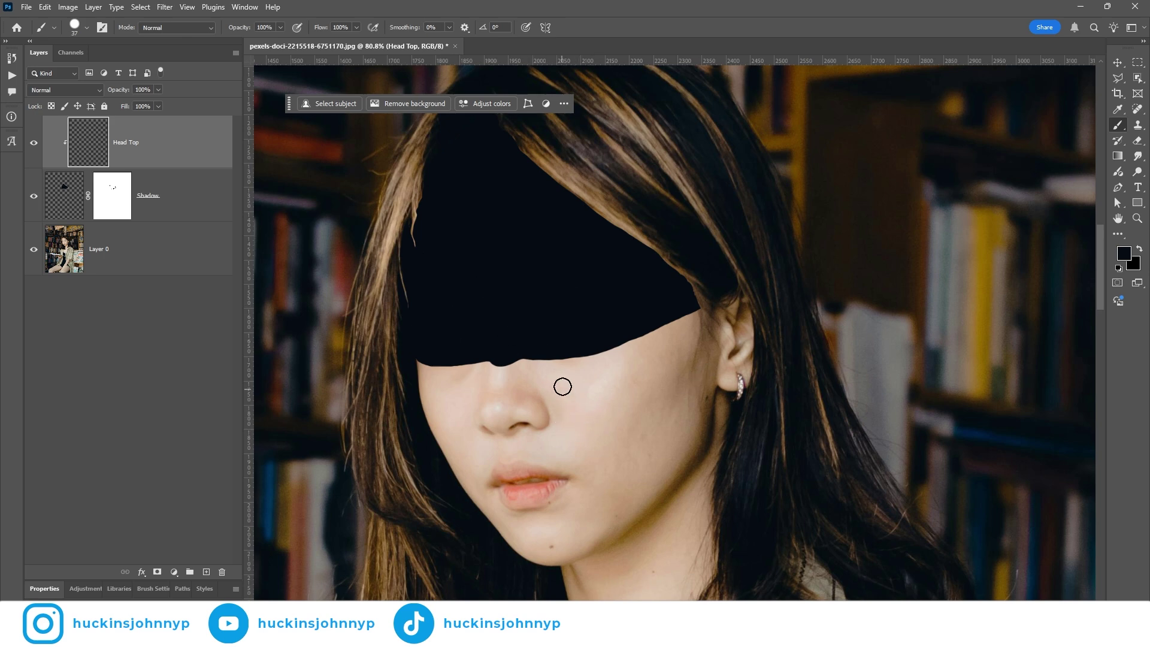
Sample the cheek skin tone, swap colours, then sample the brown hair colour.
key("i")
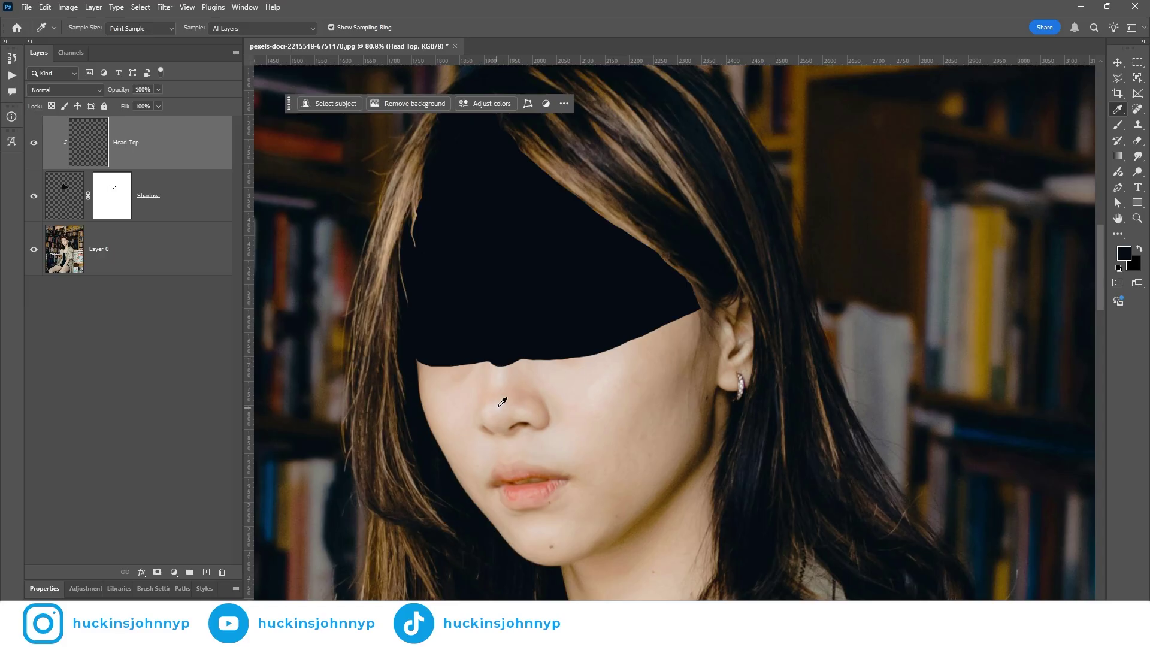
left_click(605, 368)
key("b")
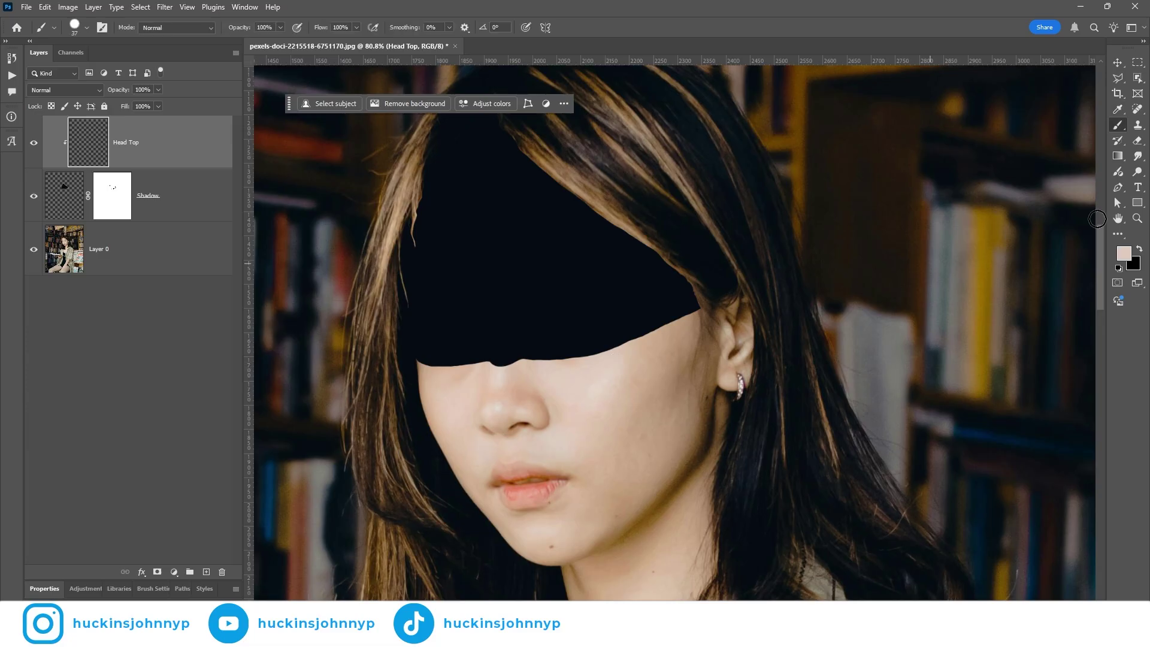
left_click(1138, 249)
key("i")
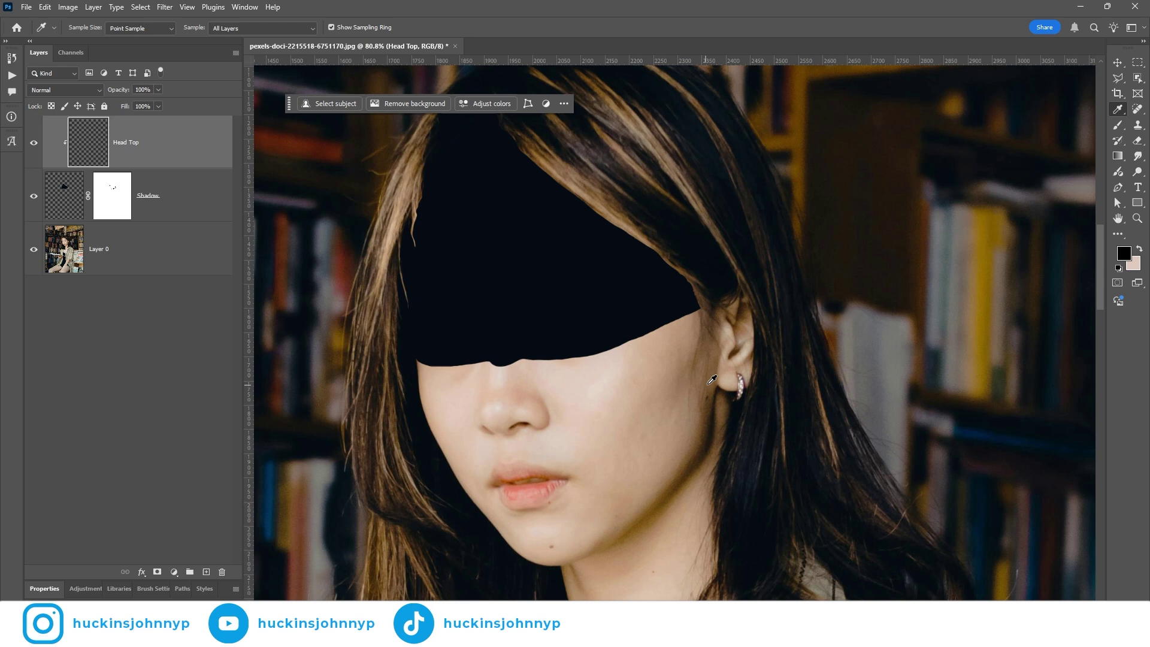
left_click(713, 408)
key("b")
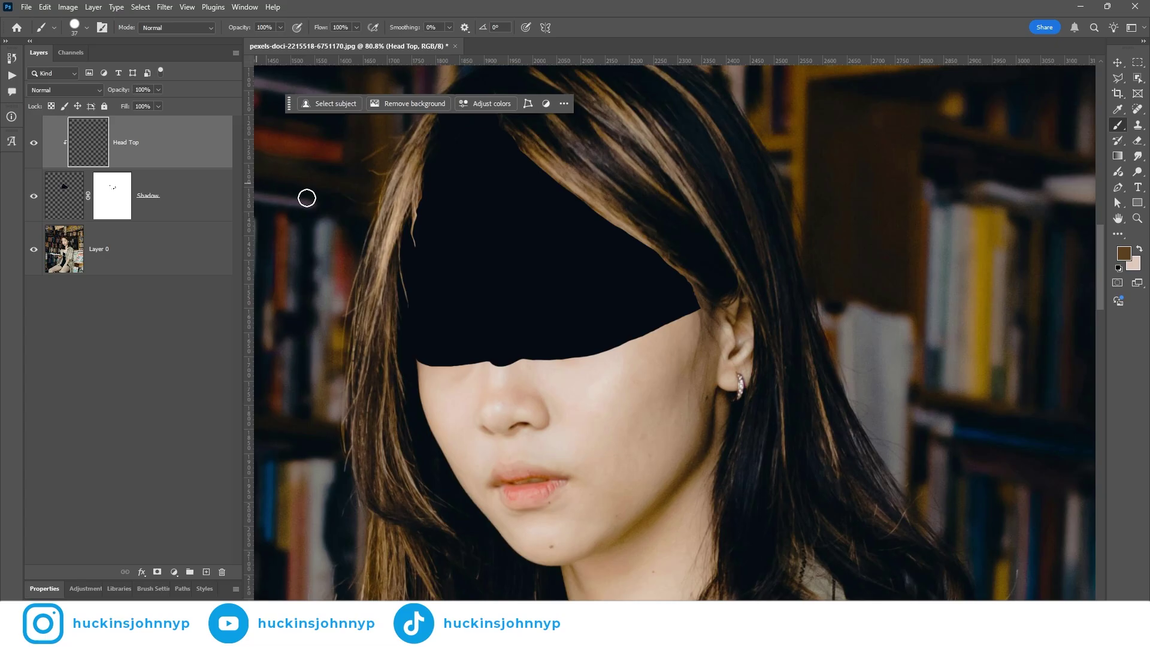
key("l")
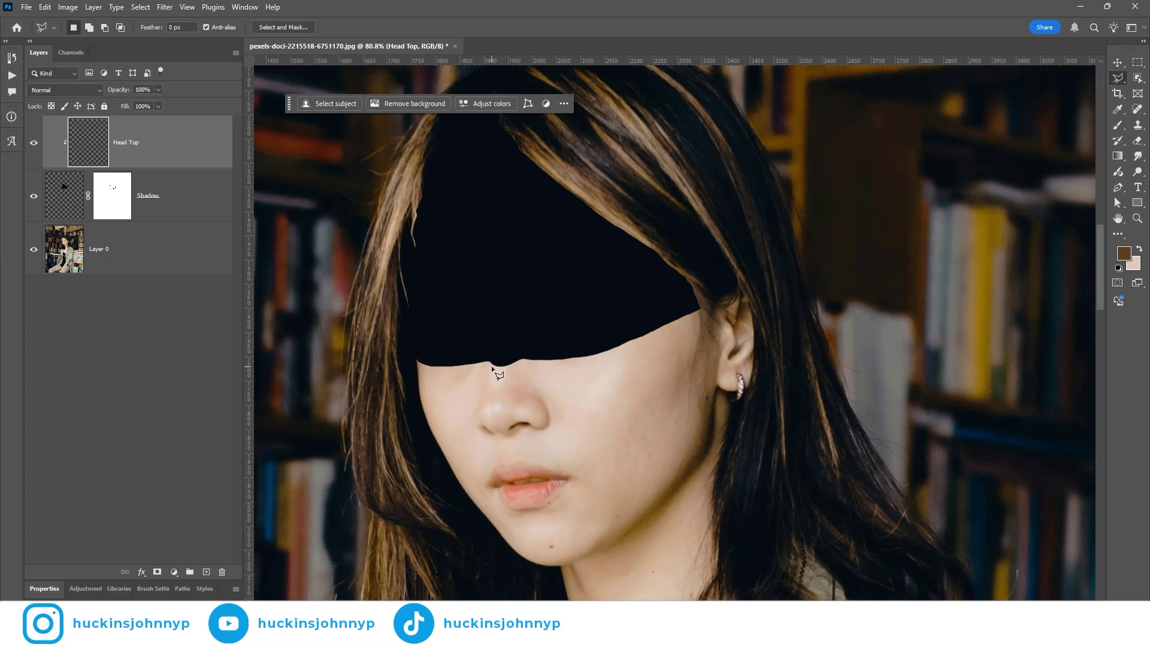
Choose the Polygonal Lasso, zoom in, and outline from the band's left edge across its top.
right_click(1117, 81)
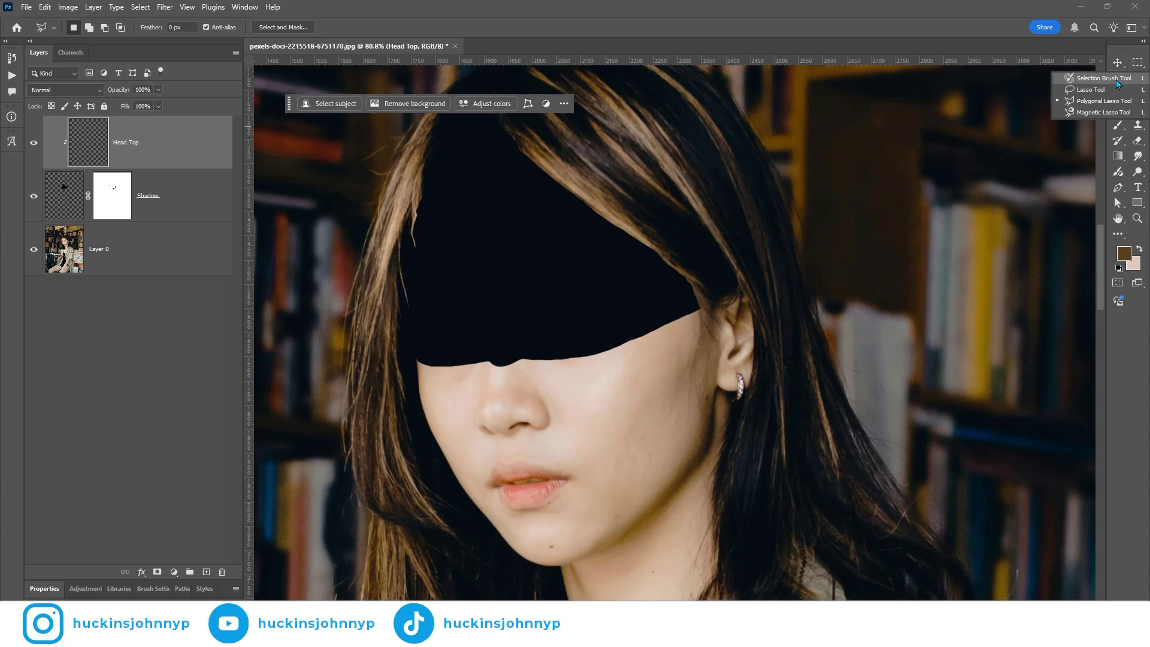
left_click(1112, 104)
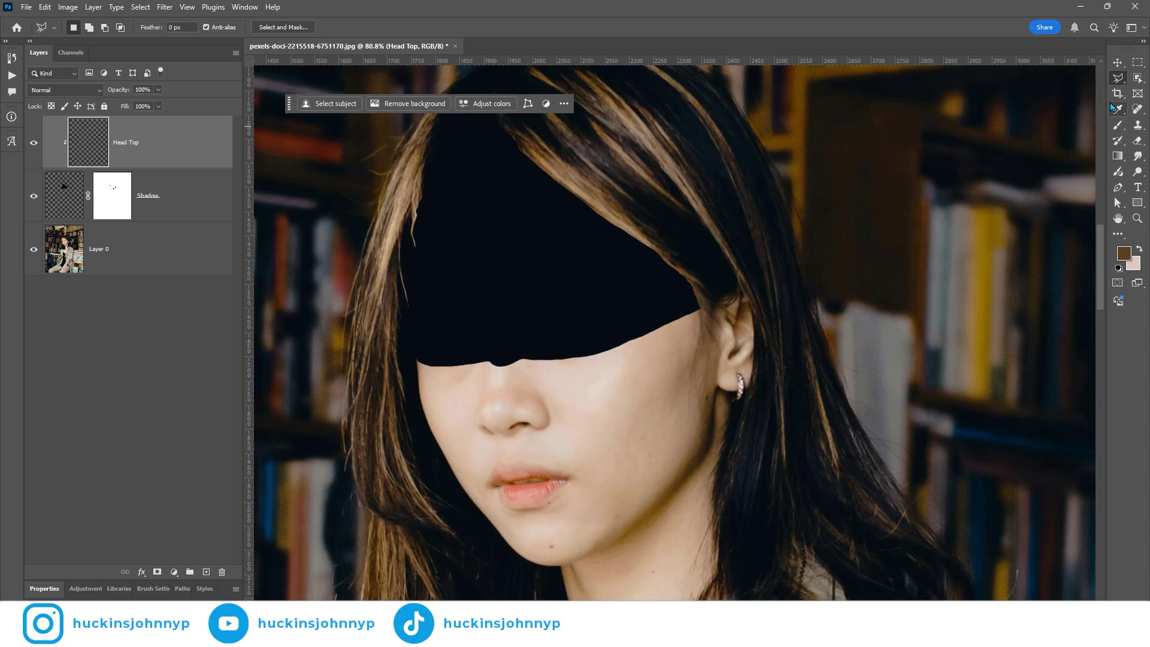
left_click_drag(405, 375, 462, 367)
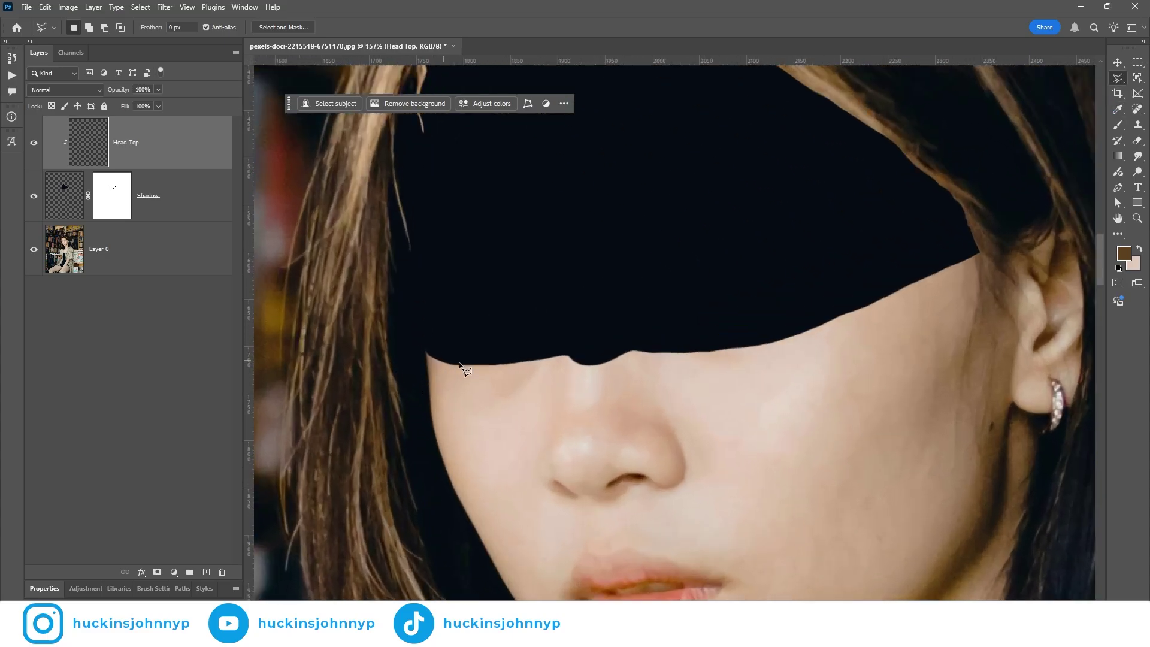
left_click(426, 353)
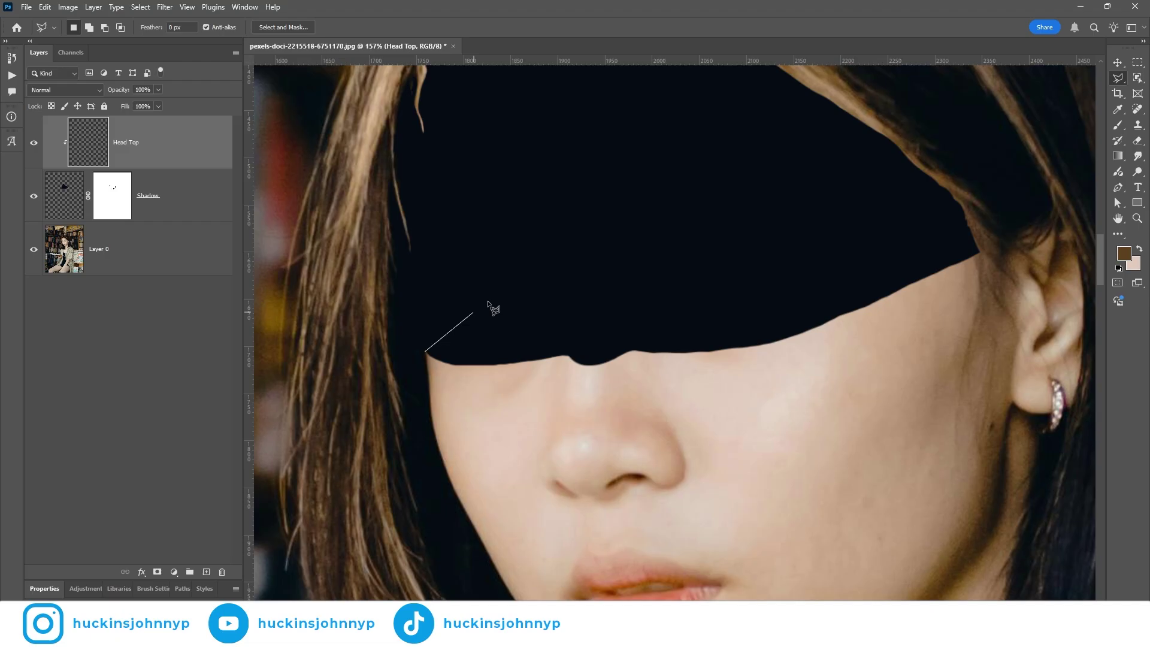
left_click(439, 338)
left_click(667, 209)
left_click(711, 195)
left_click(759, 182)
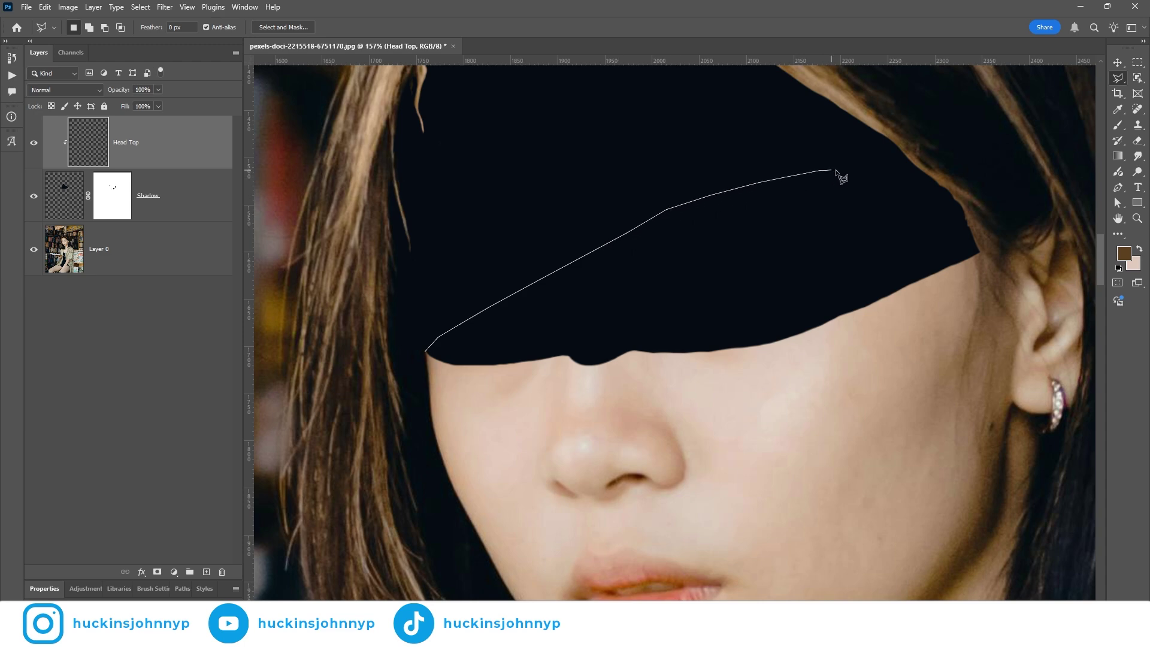
Trace around the band's right edge and back across the cheek, closing the selection.
left_click(883, 166)
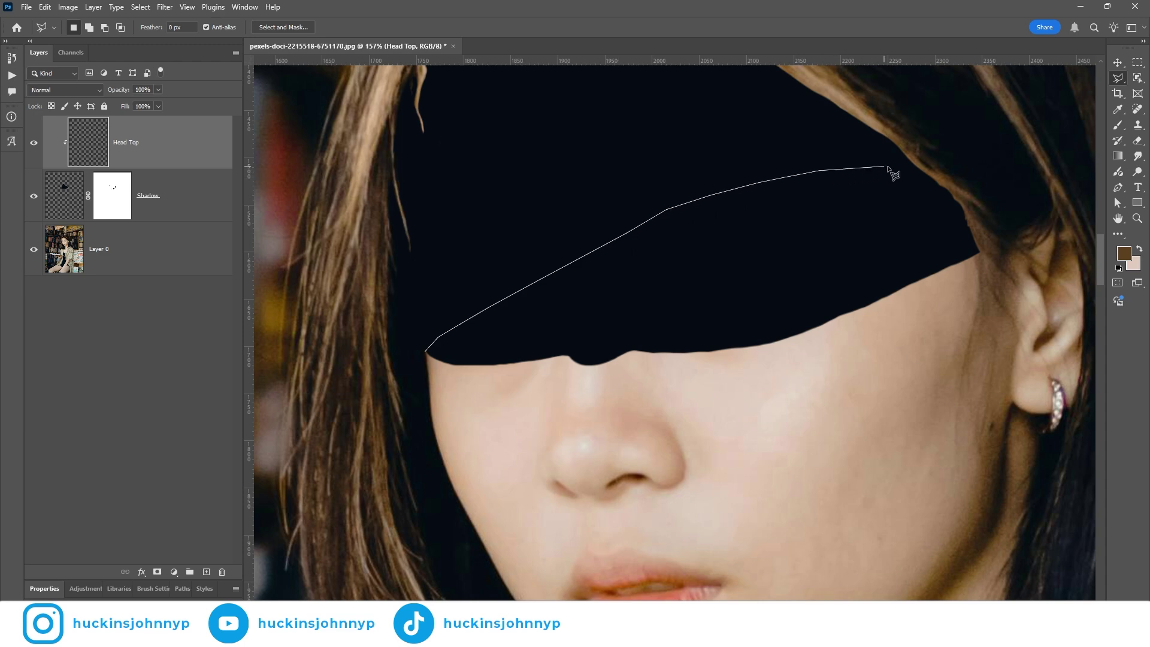
left_click(938, 168)
left_click(960, 178)
left_click(980, 195)
left_click(994, 228)
left_click(996, 259)
left_click(962, 297)
left_click(796, 393)
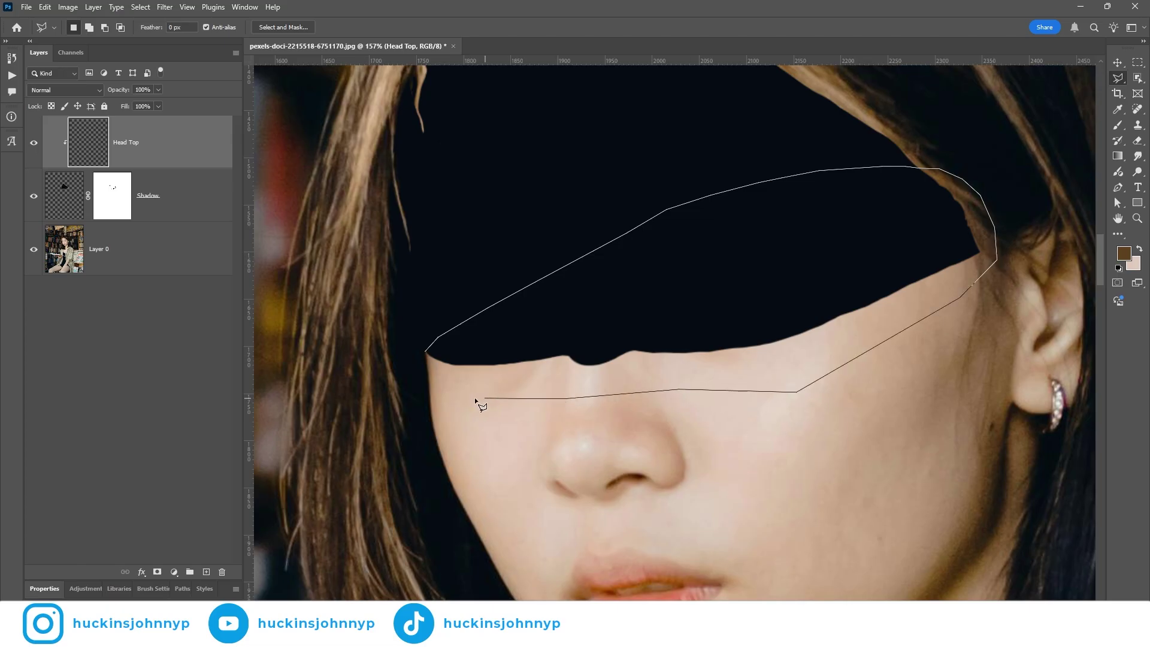
left_click(427, 354)
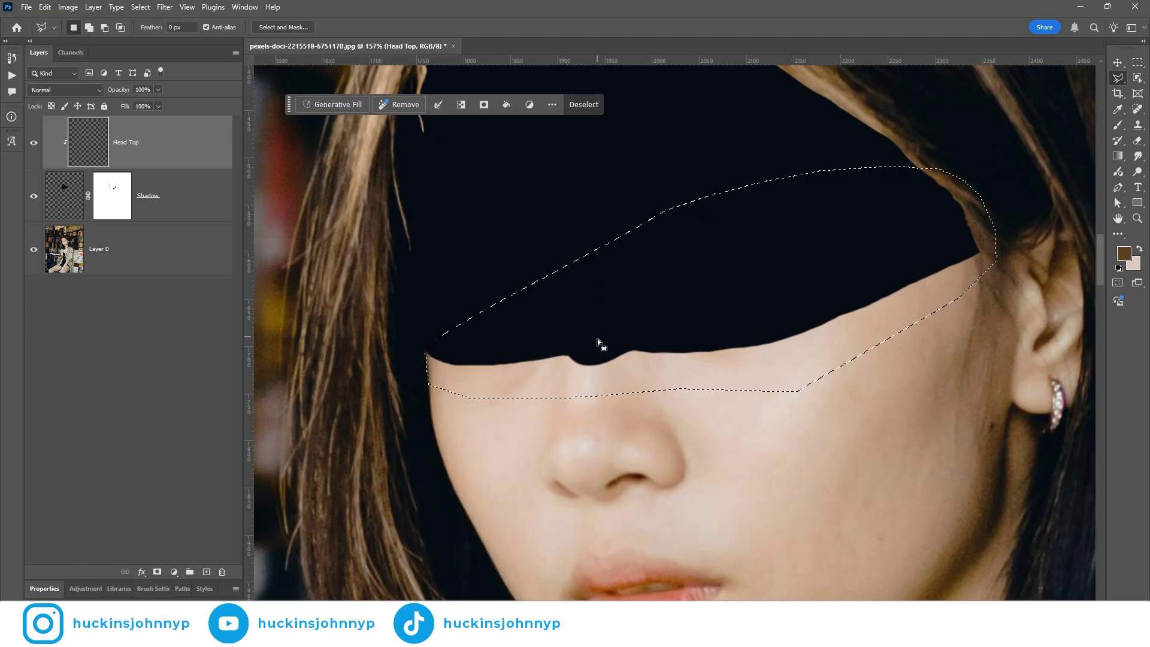
Fill the lasso slice on Head Top with the cheek skin tone, covering the black band.
key("b")
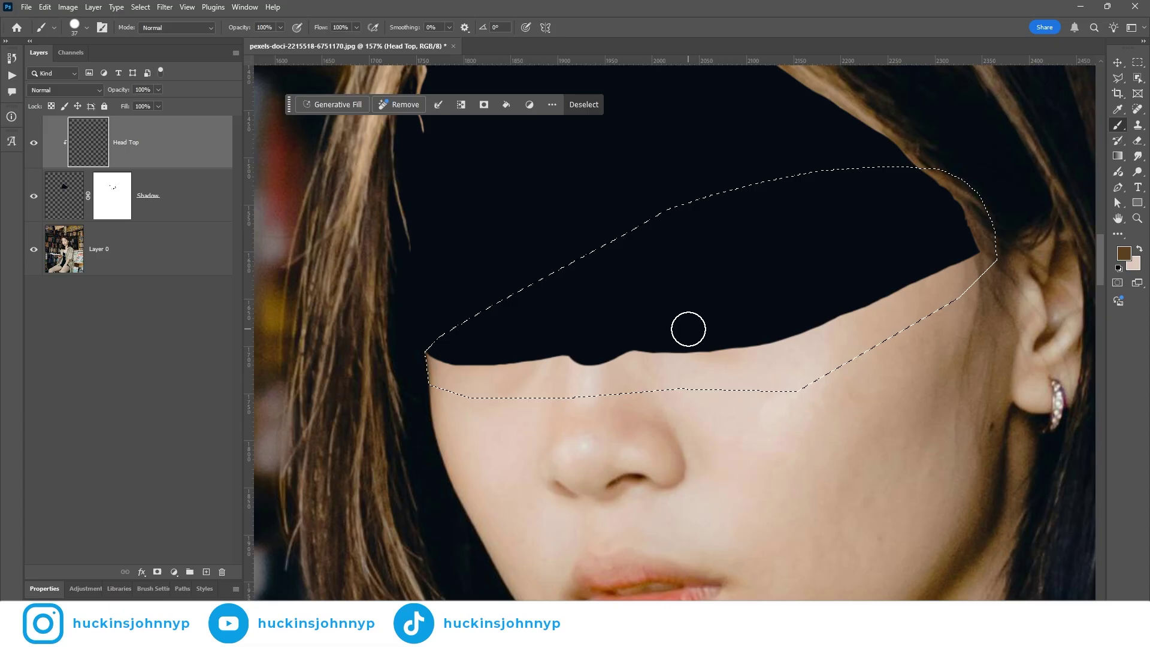
key("x")
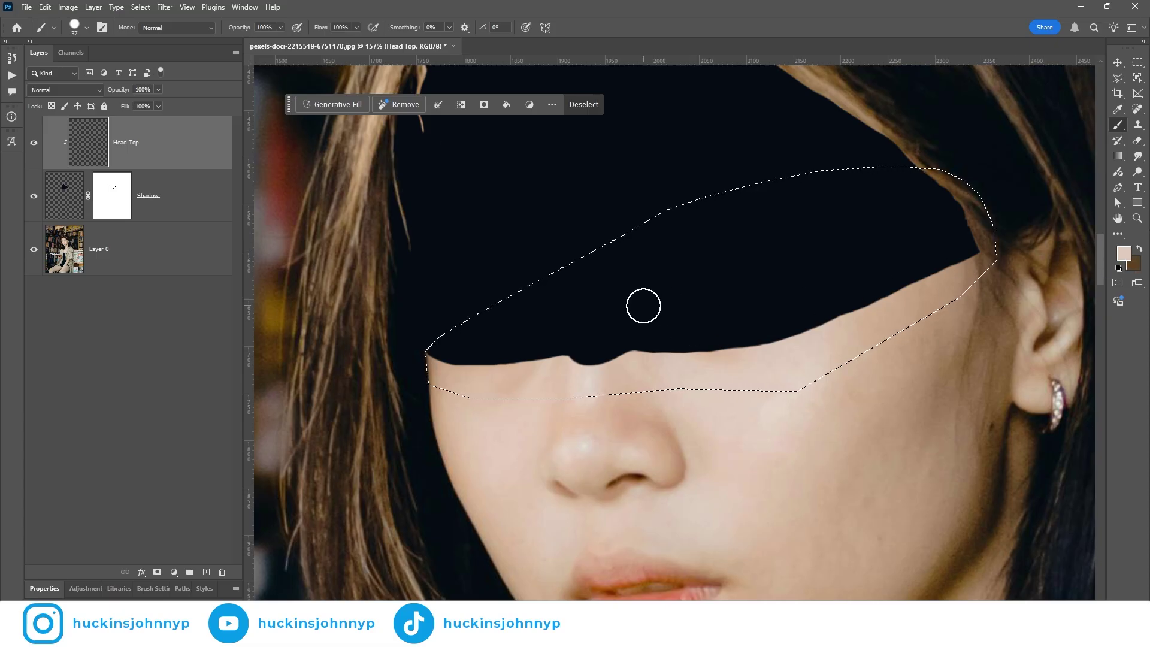
mouse_move(683, 200)
left_mouse_down()
mouse_move(950, 185)
mouse_move(659, 219)
left_mouse_up()
left_click_drag(677, 266, 918, 213)
mouse_move(623, 281)
left_mouse_down()
mouse_move(1037, 218)
mouse_move(862, 318)
mouse_move(718, 340)
mouse_move(551, 326)
mouse_move(749, 287)
mouse_move(715, 261)
mouse_move(734, 247)
mouse_move(695, 217)
left_mouse_up()
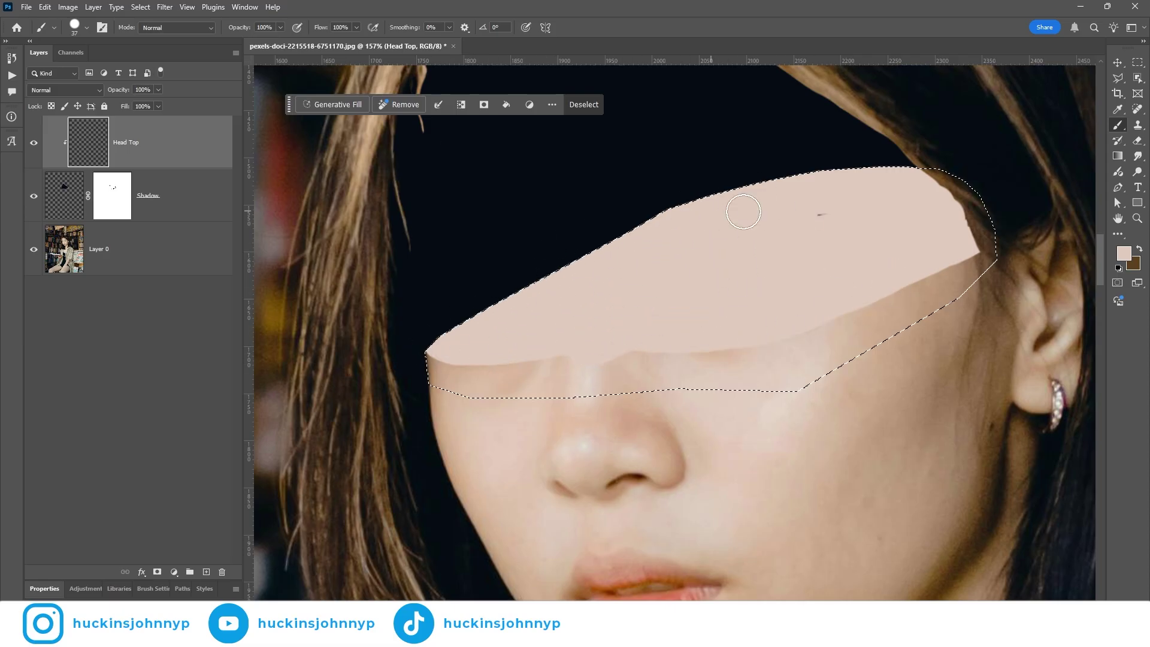
scroll(839, 308, "down", 2)
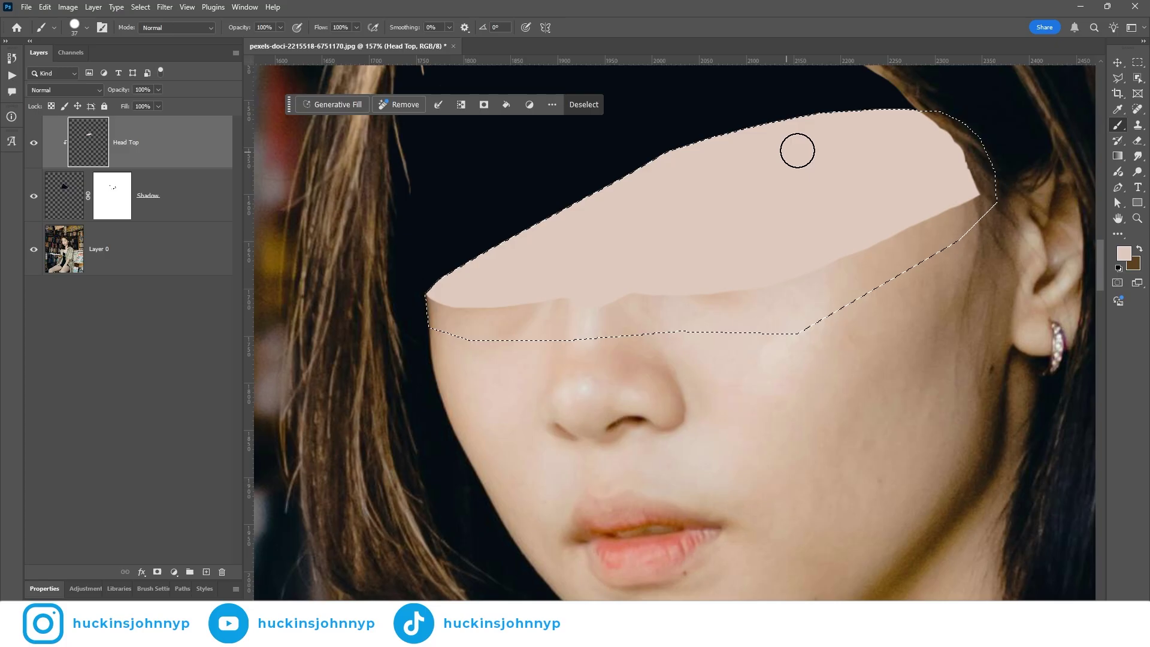
scroll(737, 227, "down", 1)
scroll(736, 228, "down", 2, "alt")
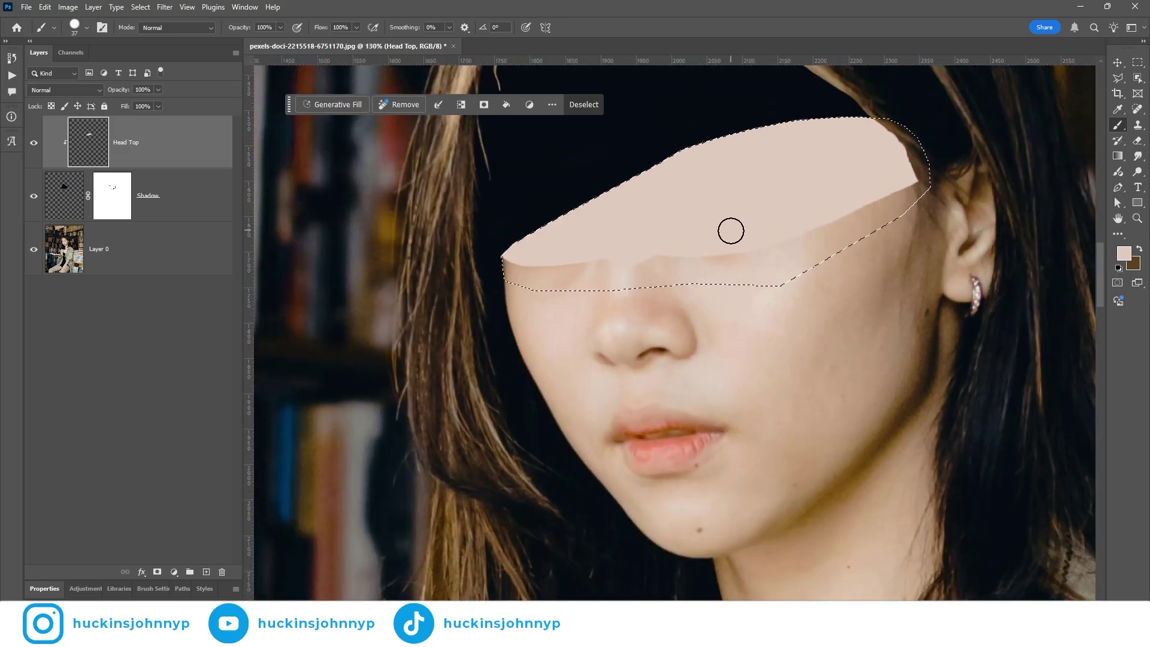
scroll(619, 230, "down", 5, "alt")
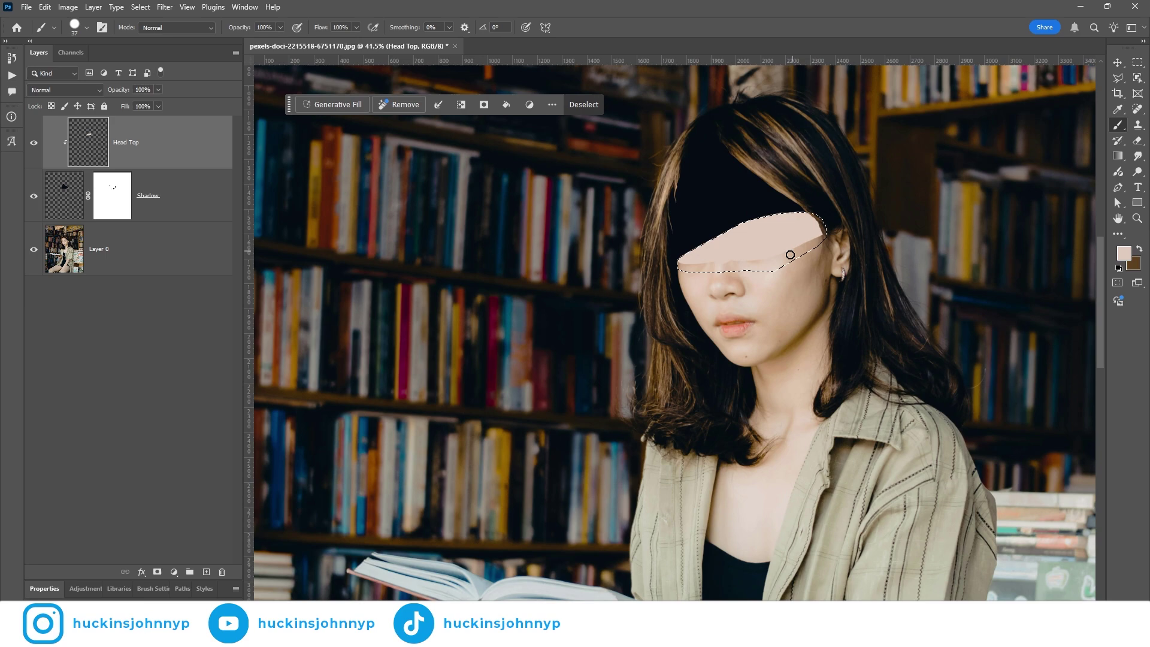
scroll(790, 254, "up", 3)
scroll(746, 282, "up", 1)
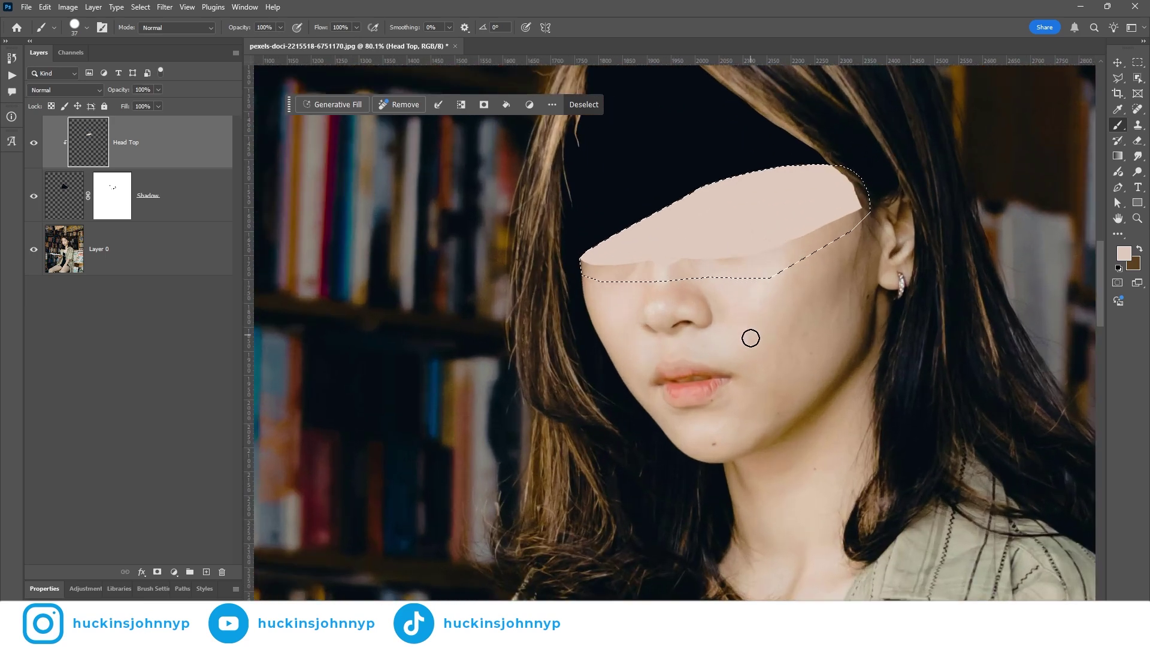
scroll(743, 312, "up", 1)
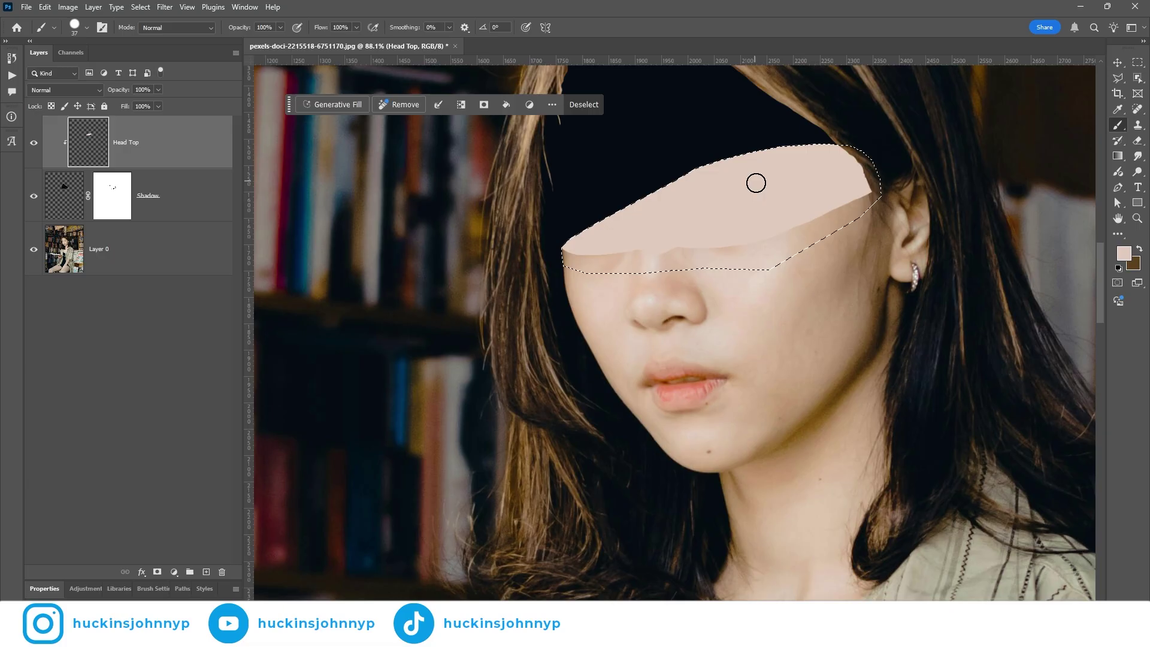
Set a 123 px soft round brush with 0% hardness at 17% opacity.
left_click_drag(750, 183, 771, 186)
right_click(778, 187)
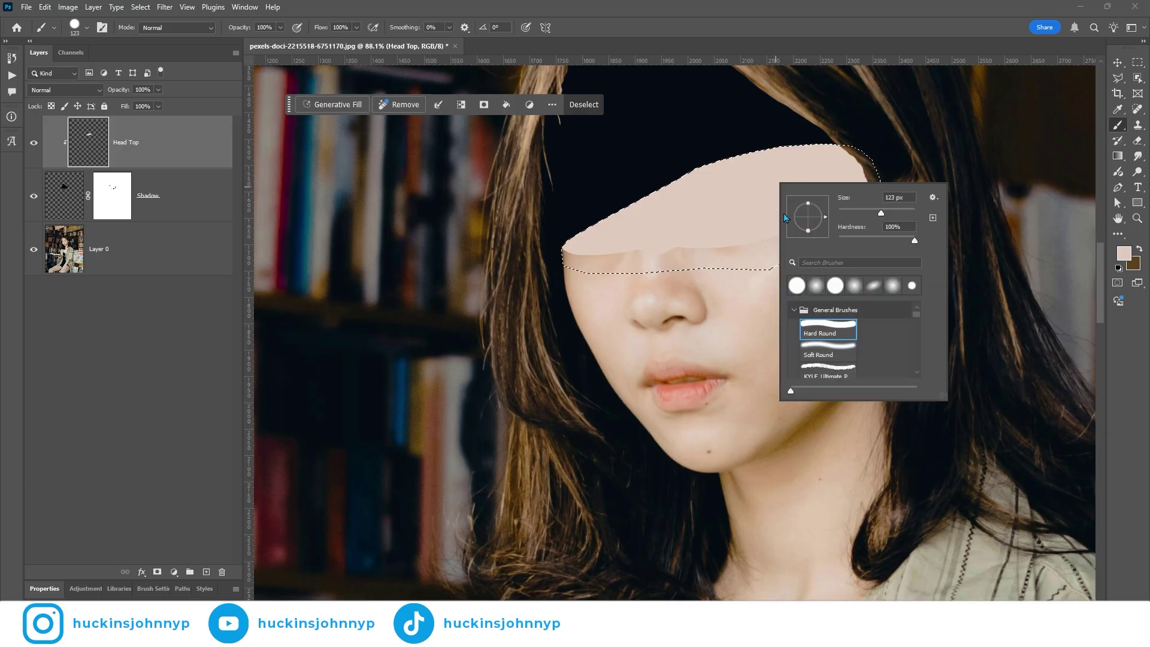
left_click(845, 356)
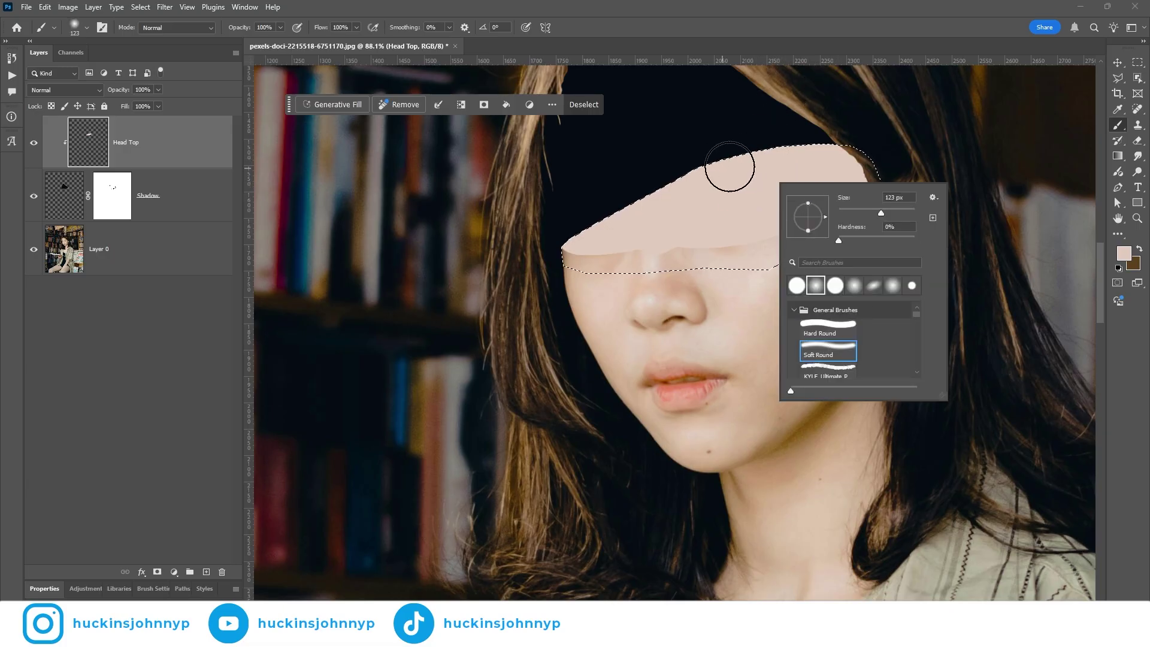
left_click_drag(279, 27, 235, 43)
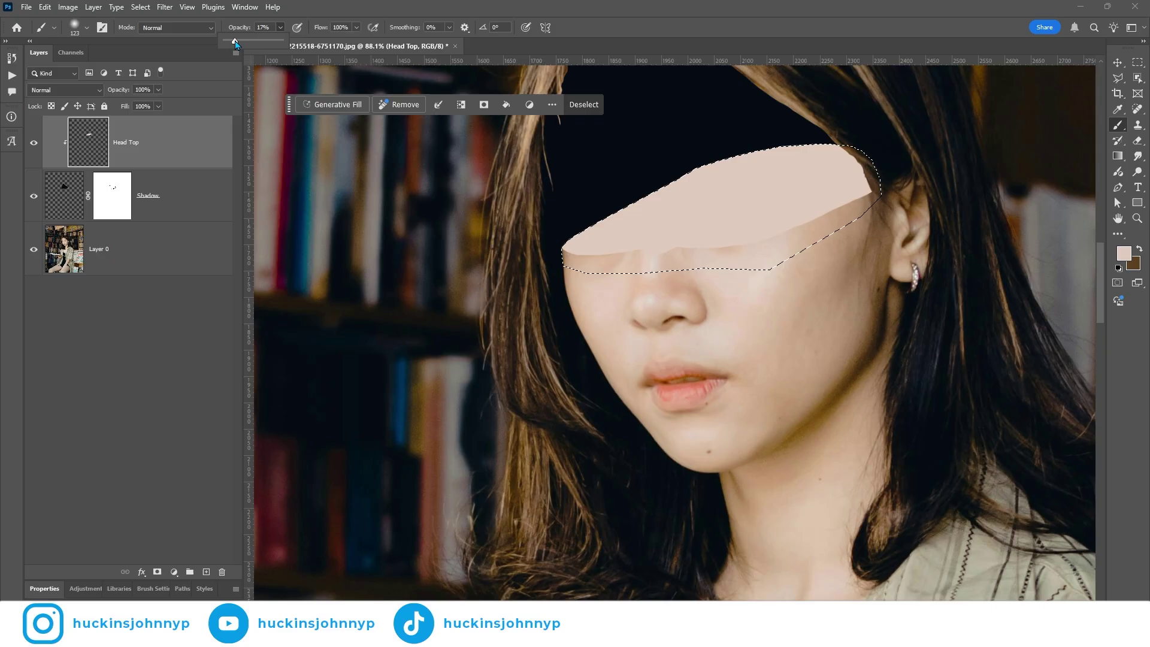
scroll(755, 198, "up", 3)
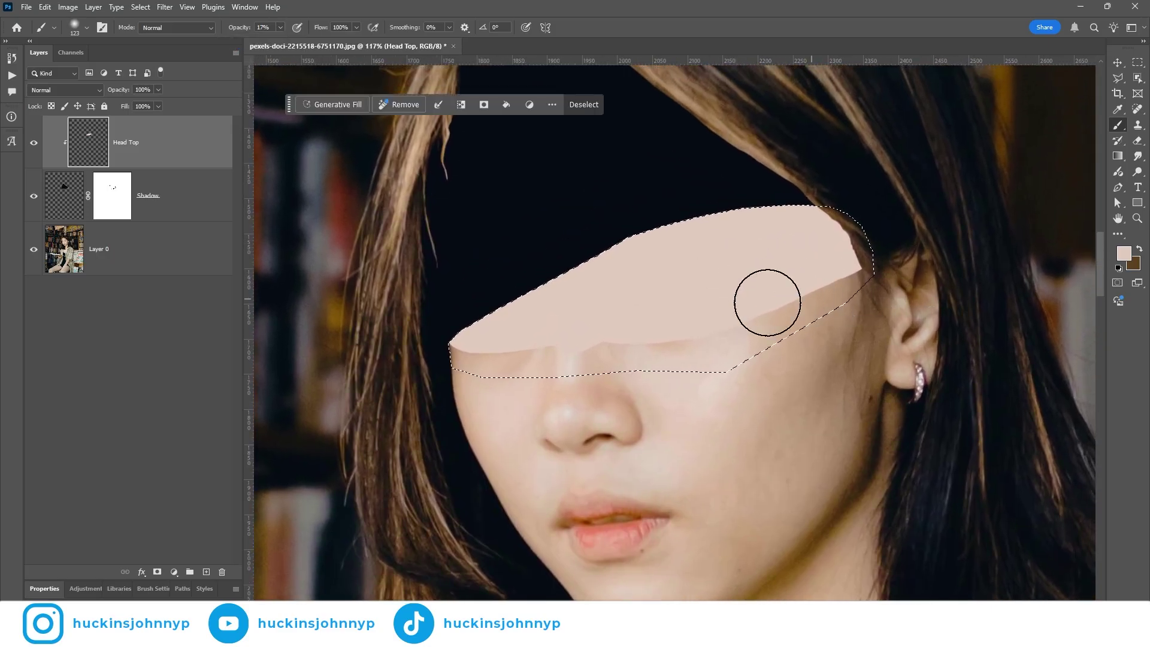
Blend the skin patch with faint brown shading and a freshly sampled face skin tone.
mouse_move(777, 292)
left_mouse_down()
mouse_move(756, 236)
mouse_move(737, 226)
mouse_move(803, 208)
mouse_move(778, 215)
mouse_move(734, 201)
mouse_move(779, 214)
mouse_move(723, 213)
mouse_move(834, 215)
mouse_move(705, 223)
mouse_move(794, 237)
mouse_move(683, 225)
mouse_move(862, 236)
left_mouse_up()
key("x")
mouse_move(656, 196)
left_mouse_down()
mouse_move(606, 243)
mouse_move(565, 236)
mouse_move(629, 246)
left_mouse_up()
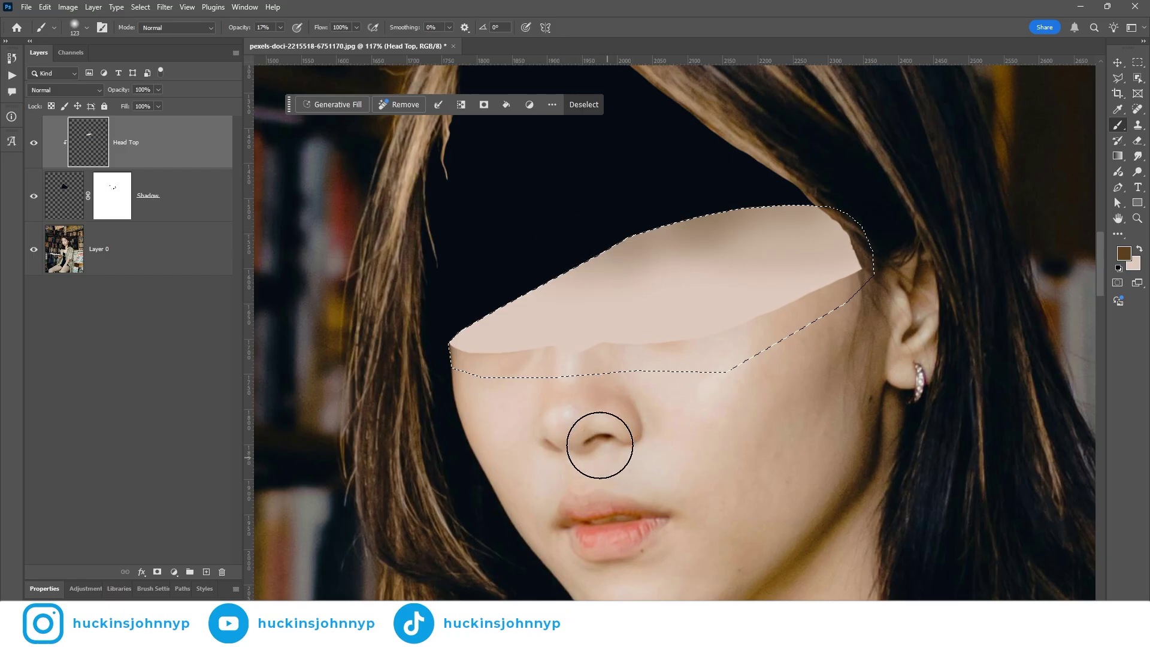
key("i")
left_click(601, 393)
key("b")
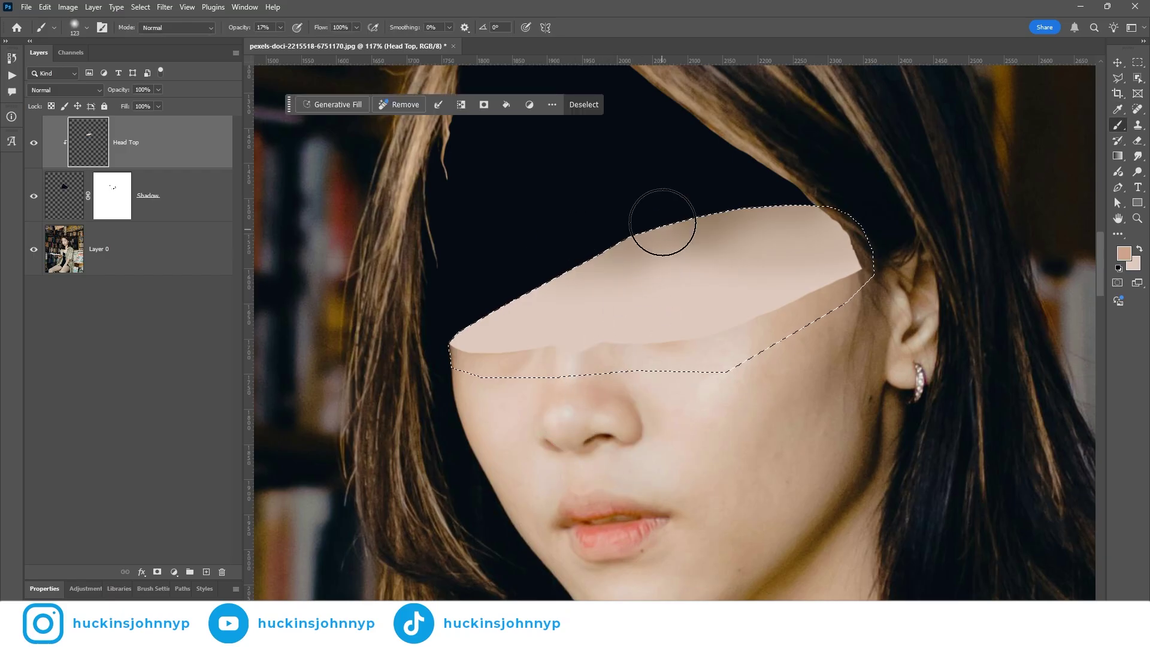
mouse_move(663, 226)
left_mouse_down()
mouse_move(722, 284)
mouse_move(657, 280)
mouse_move(733, 280)
mouse_move(607, 282)
mouse_move(775, 301)
mouse_move(730, 332)
mouse_move(714, 413)
mouse_move(765, 290)
mouse_move(701, 223)
mouse_move(551, 272)
mouse_move(791, 392)
mouse_move(891, 223)
left_mouse_up()
Clear the selection around the skin patch.
scroll(760, 295, "down", 3)
scroll(752, 253, "down", 5)
key("i")
key("b")
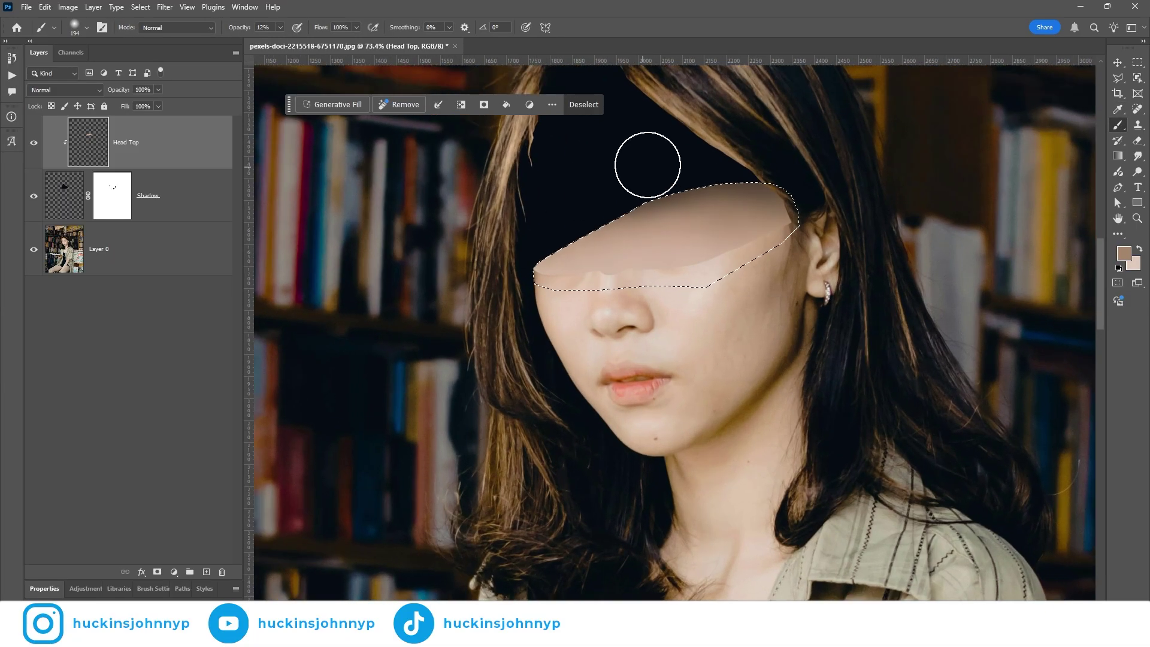
key("ctrl+d")
scroll(647, 171, "up", 1)
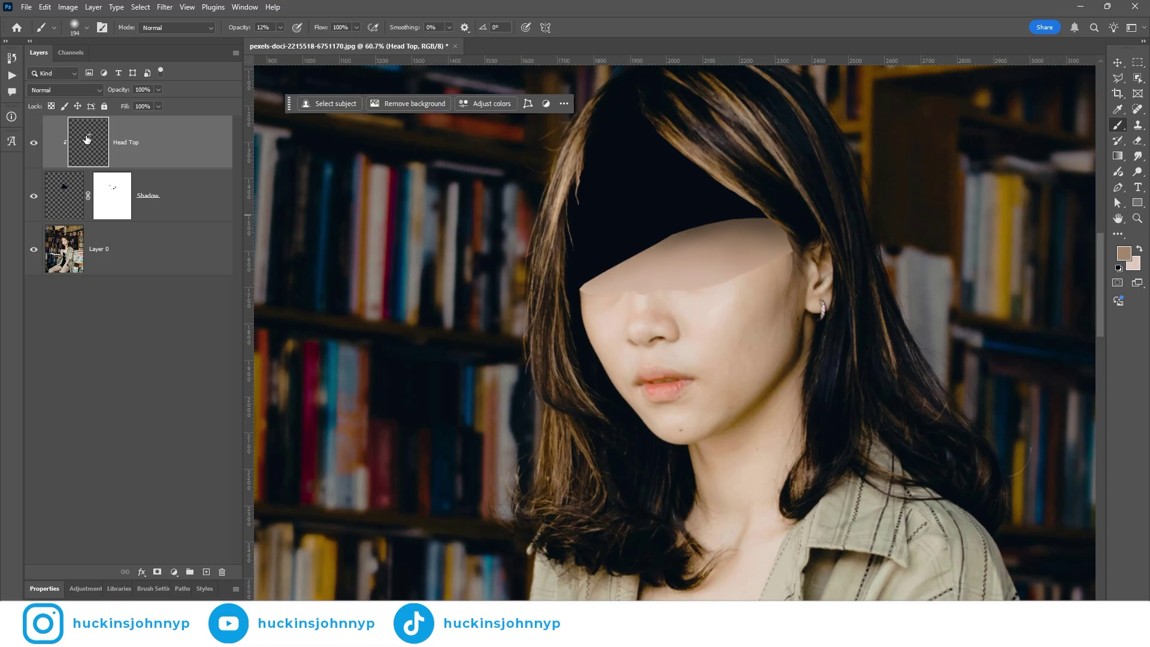
Add a mask to Head Top and set a 69 px hard round brush, 100% opacity, 76% smoothing.
left_click(158, 574)
right_click(709, 292)
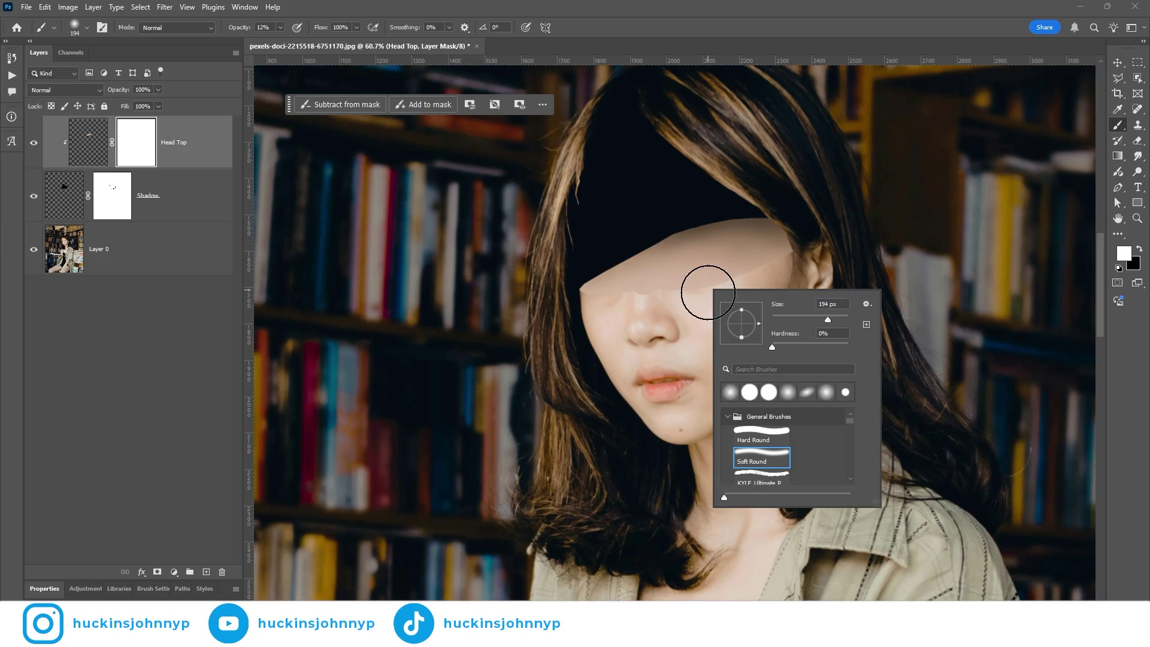
left_click(770, 440)
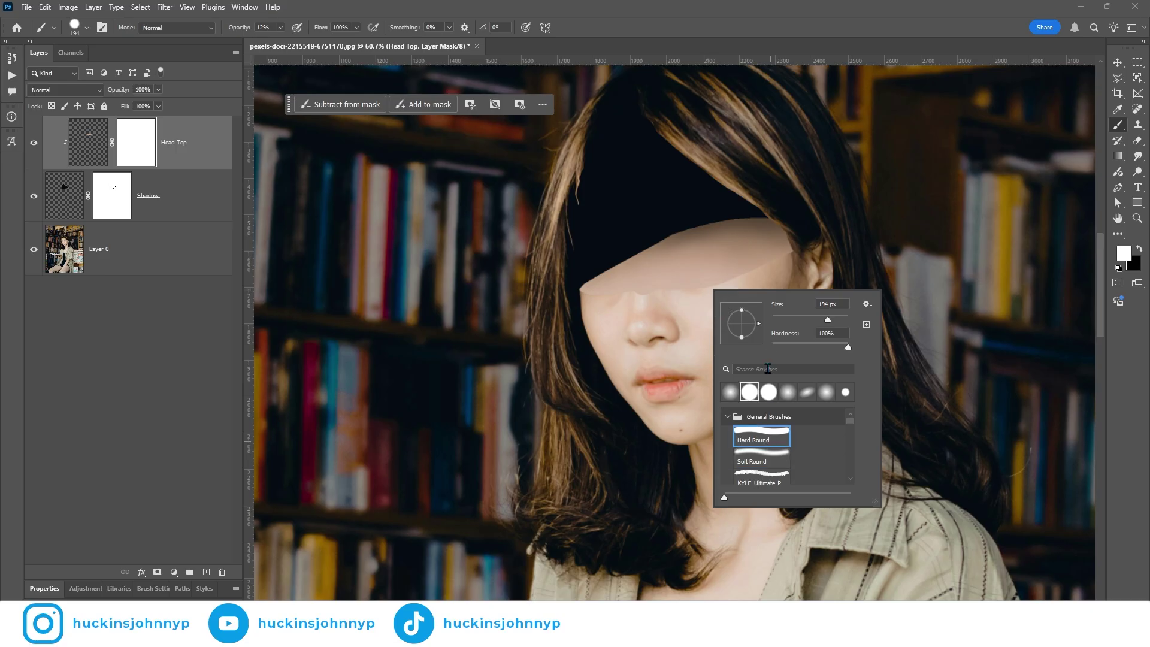
left_click(280, 27)
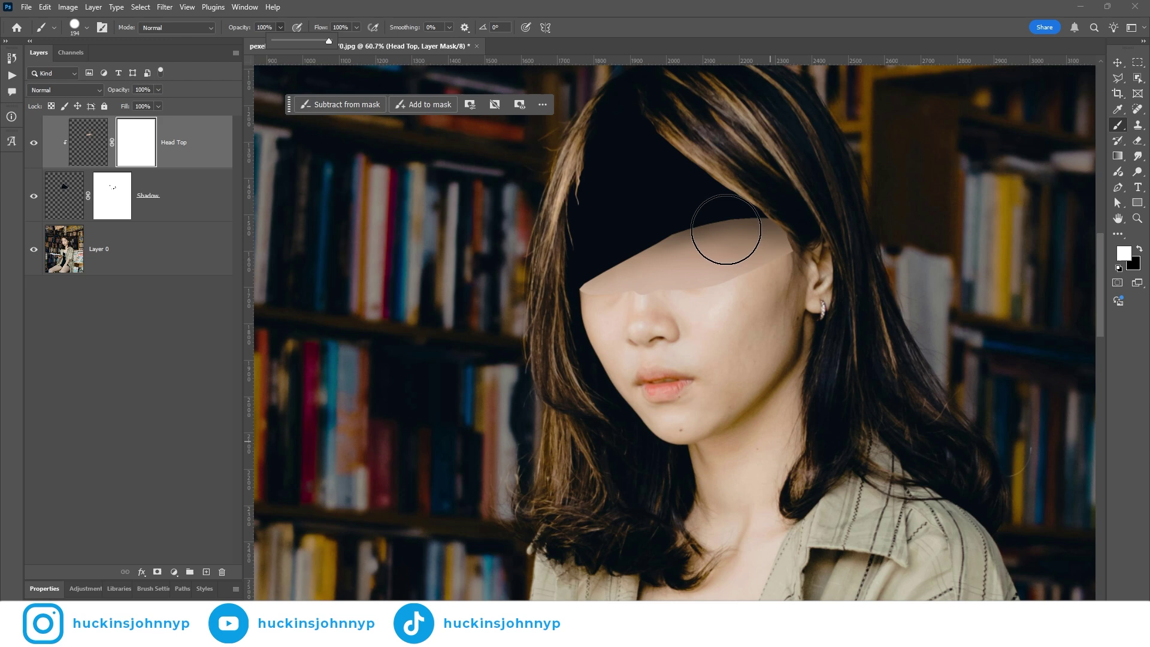
right_click(662, 210, "alt")
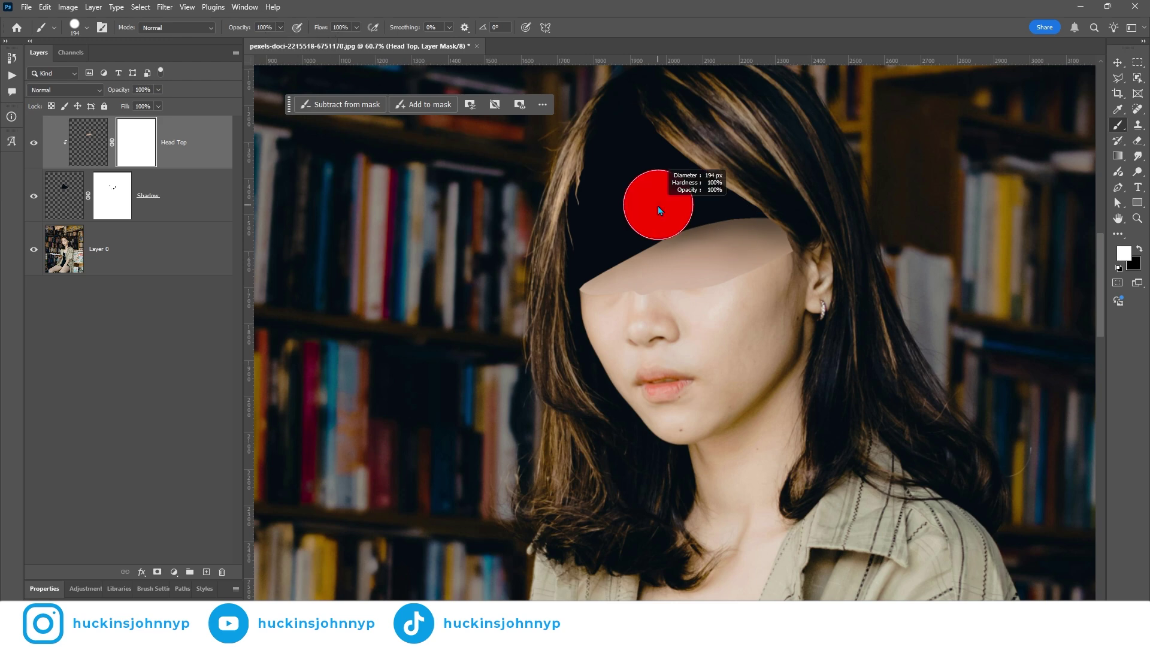
left_click_drag(646, 211, 630, 214)
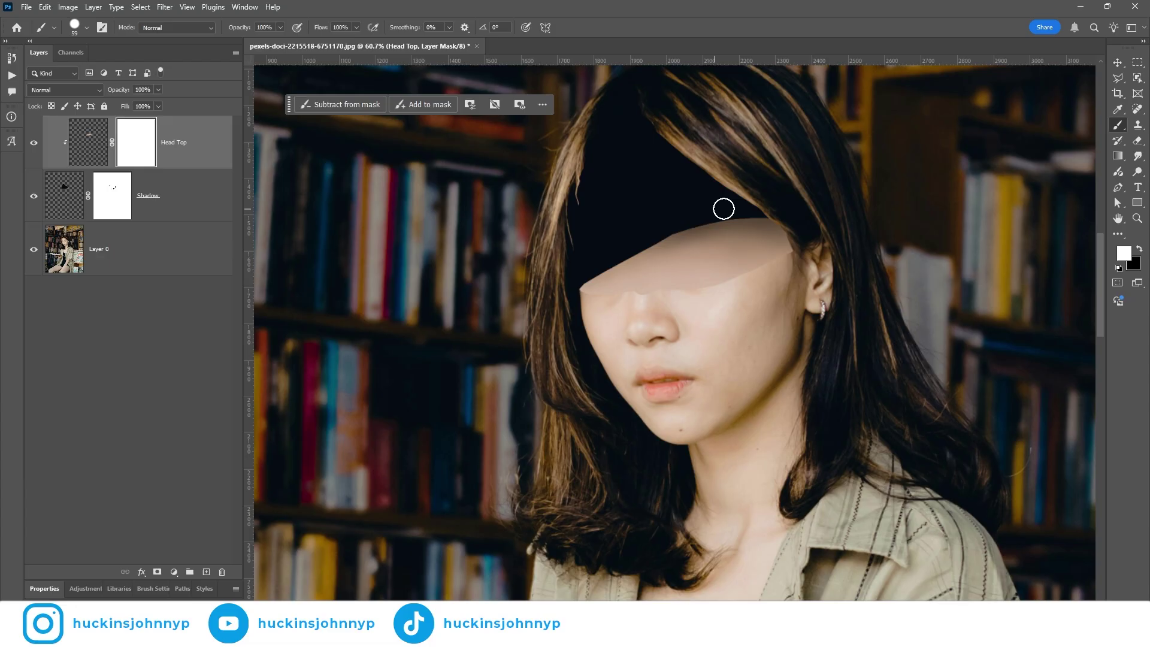
left_click(449, 27)
left_click_drag(450, 42, 452, 43)
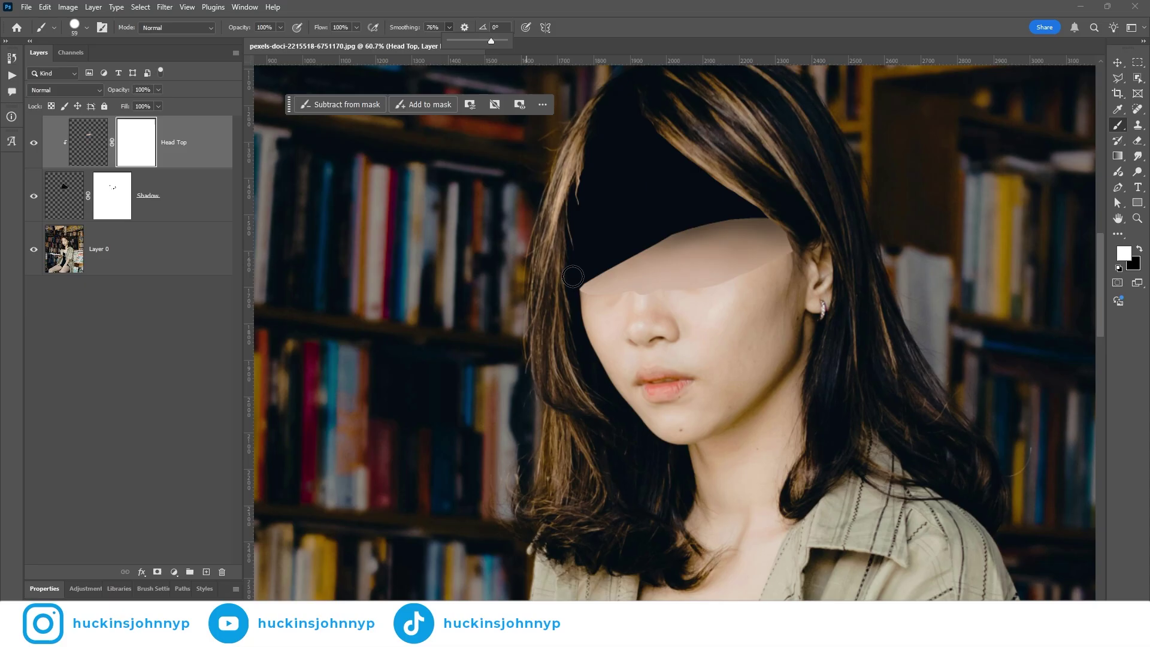
Paint black on the Head Top mask to trim the patch's top edge into a cleaner cut.
scroll(575, 275, "up", 3)
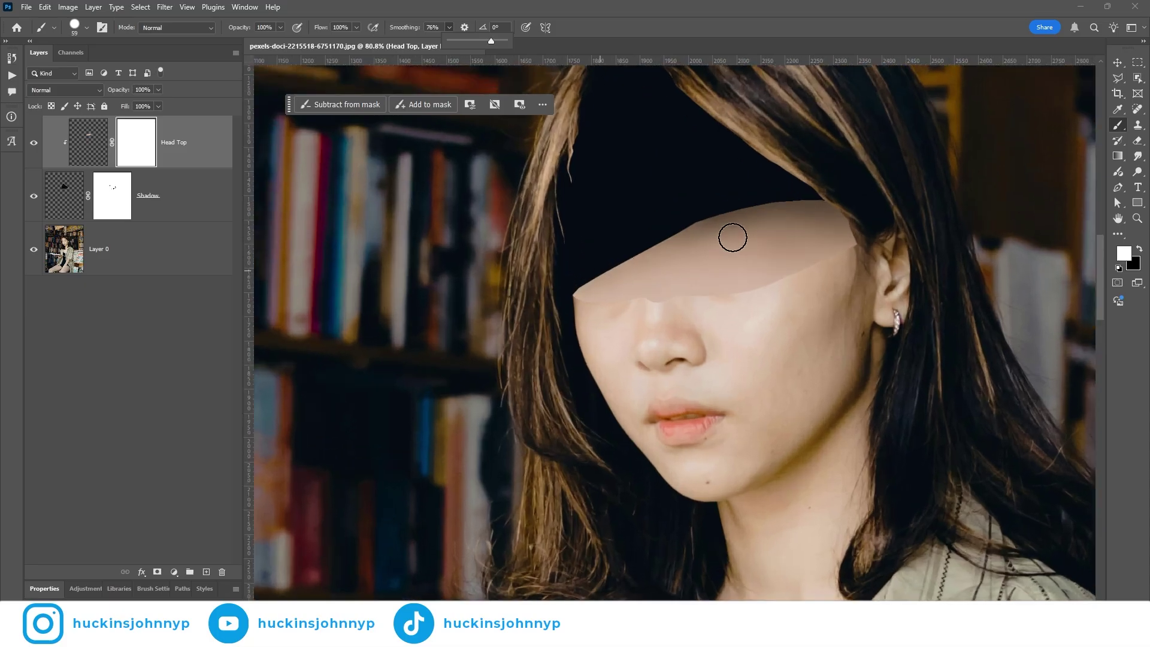
left_click_drag(742, 239, 619, 276)
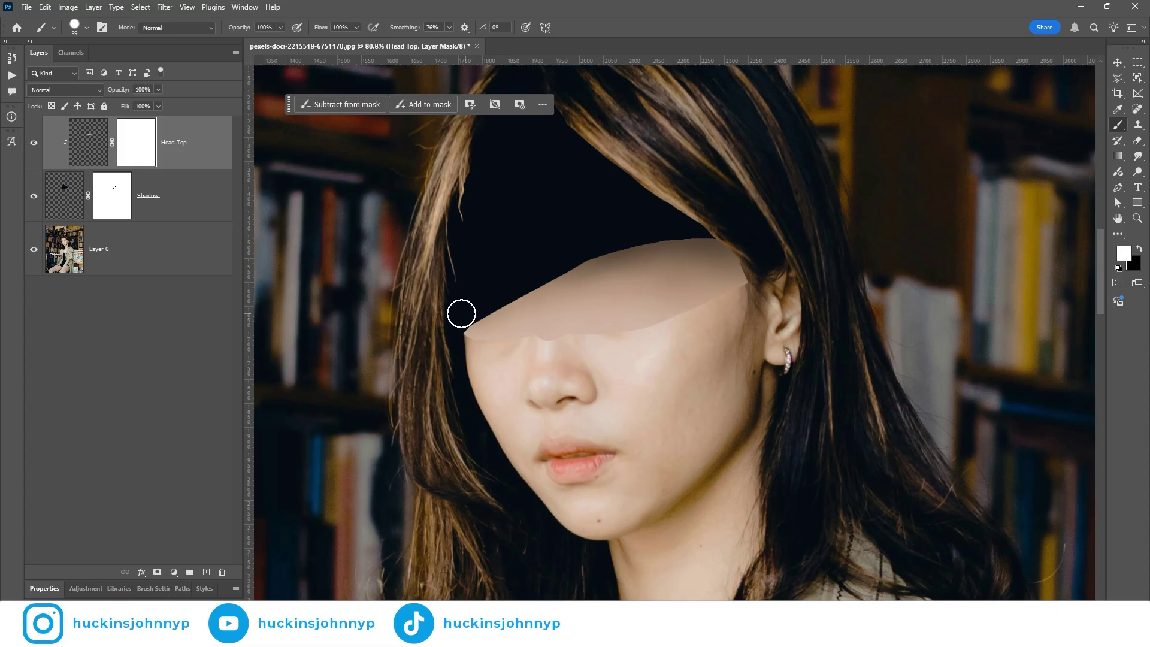
key("x")
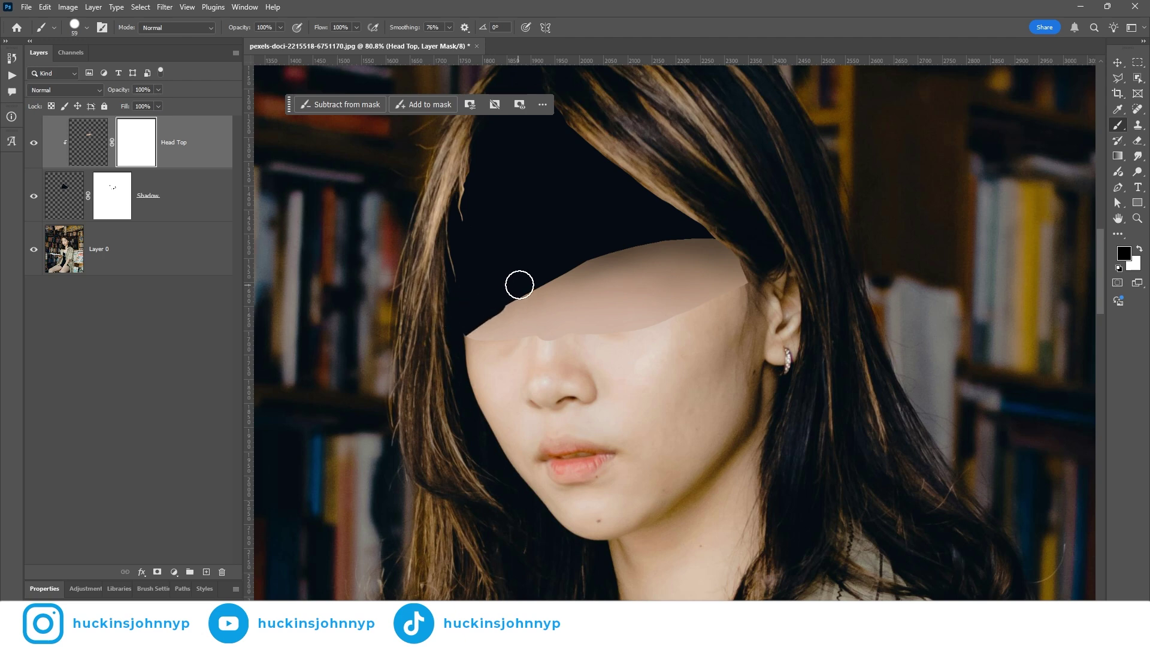
left_click_drag(597, 250, 624, 239)
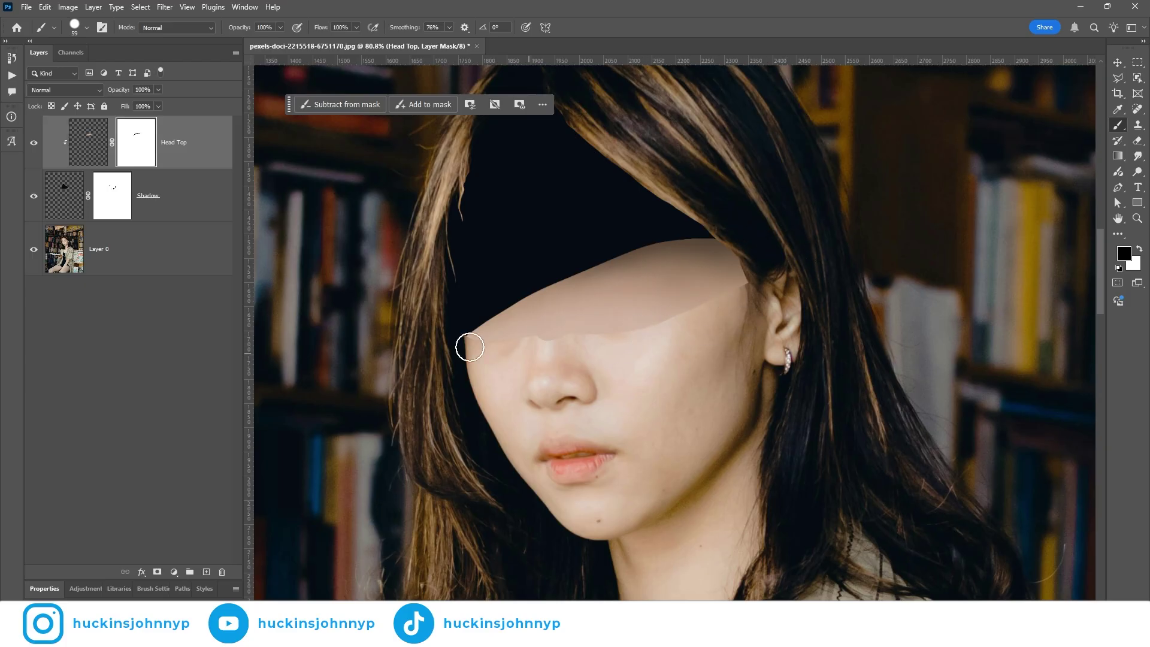
scroll(476, 348, "up", 5)
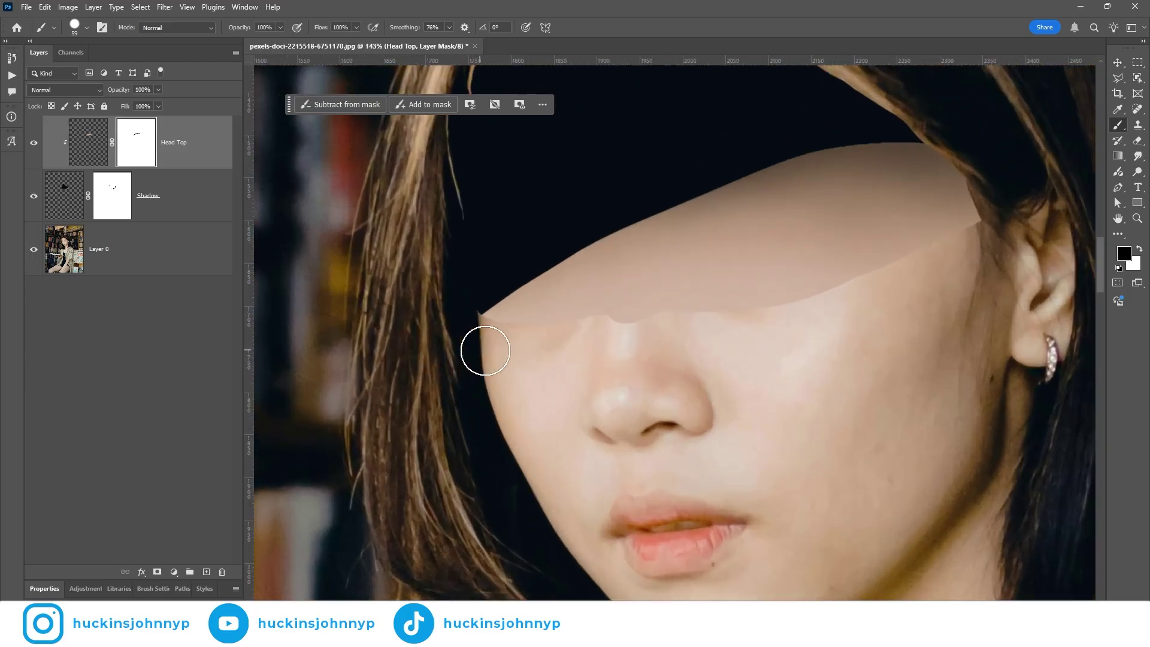
scroll(488, 333, "down", 3)
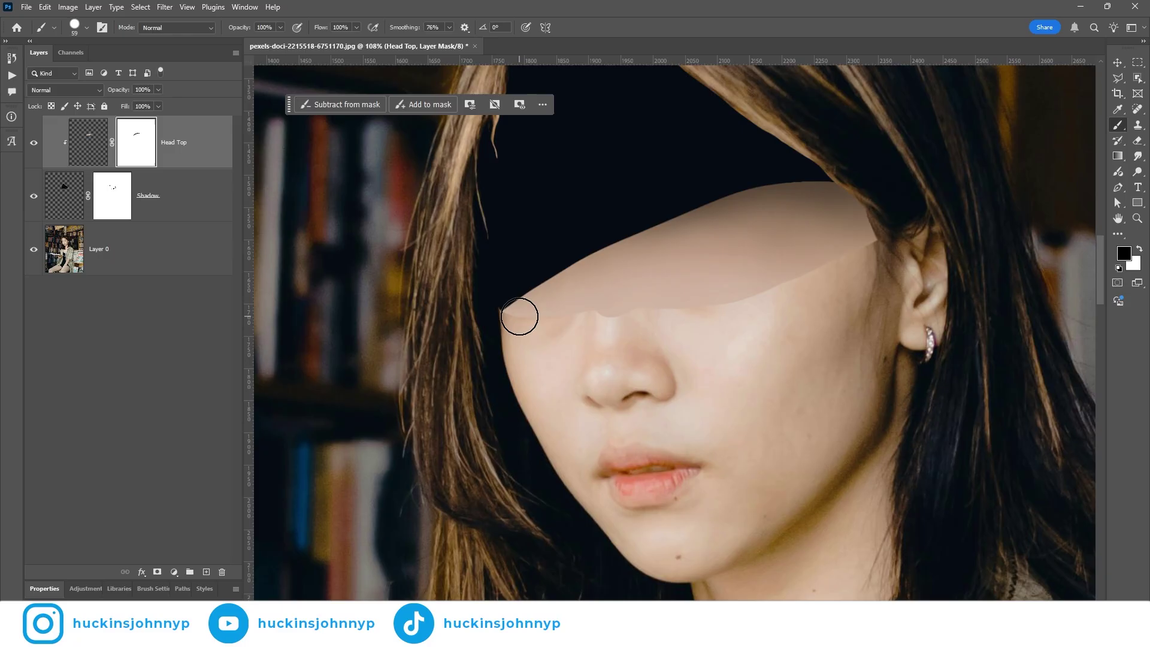
key("ctrl+z")
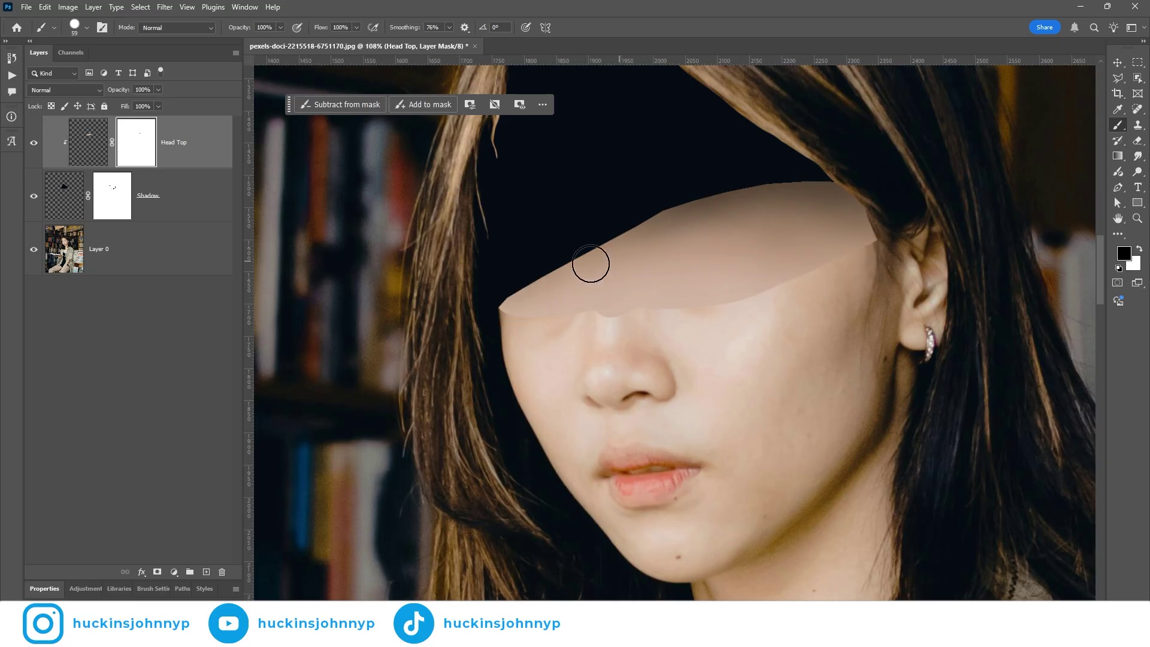
mouse_move(835, 168)
left_mouse_down()
mouse_move(598, 238)
mouse_move(486, 292)
mouse_move(696, 216)
mouse_move(786, 212)
mouse_move(860, 260)
left_mouse_up()
scroll(510, 286, "up", 1, "alt")
scroll(860, 260, "down", 1)
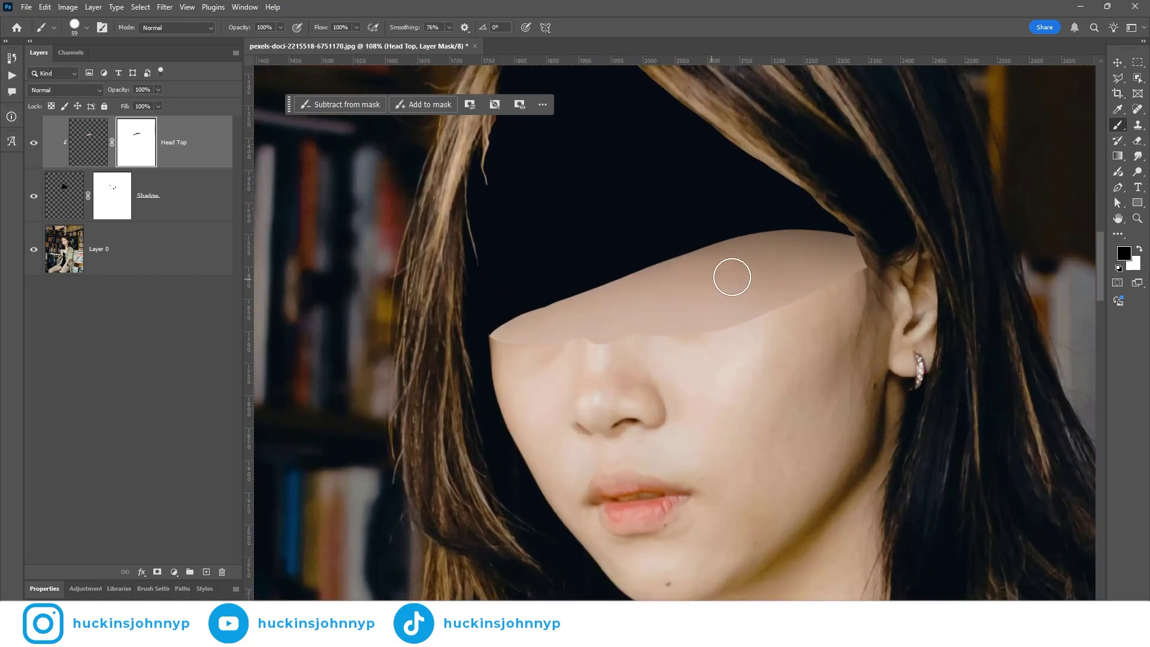
left_click_drag(518, 314, 541, 318)
Restore white as the paint colour and add a new empty layer clipped to Head Top.
key("x")
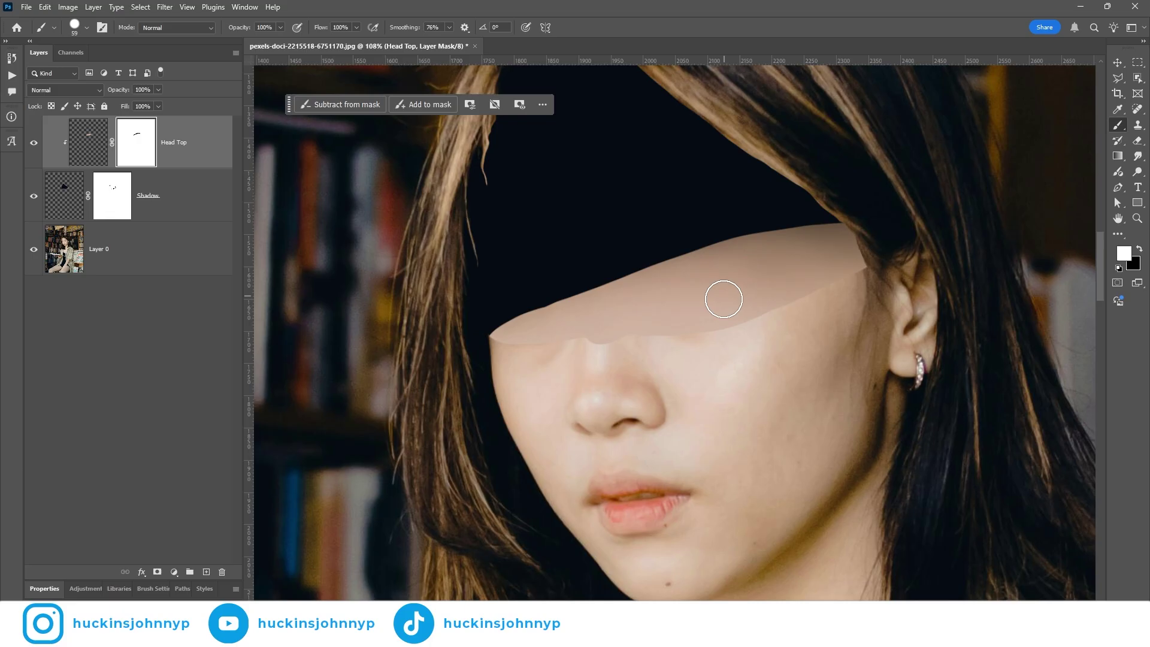
scroll(723, 299, "down", 4)
scroll(889, 377, "up", 3)
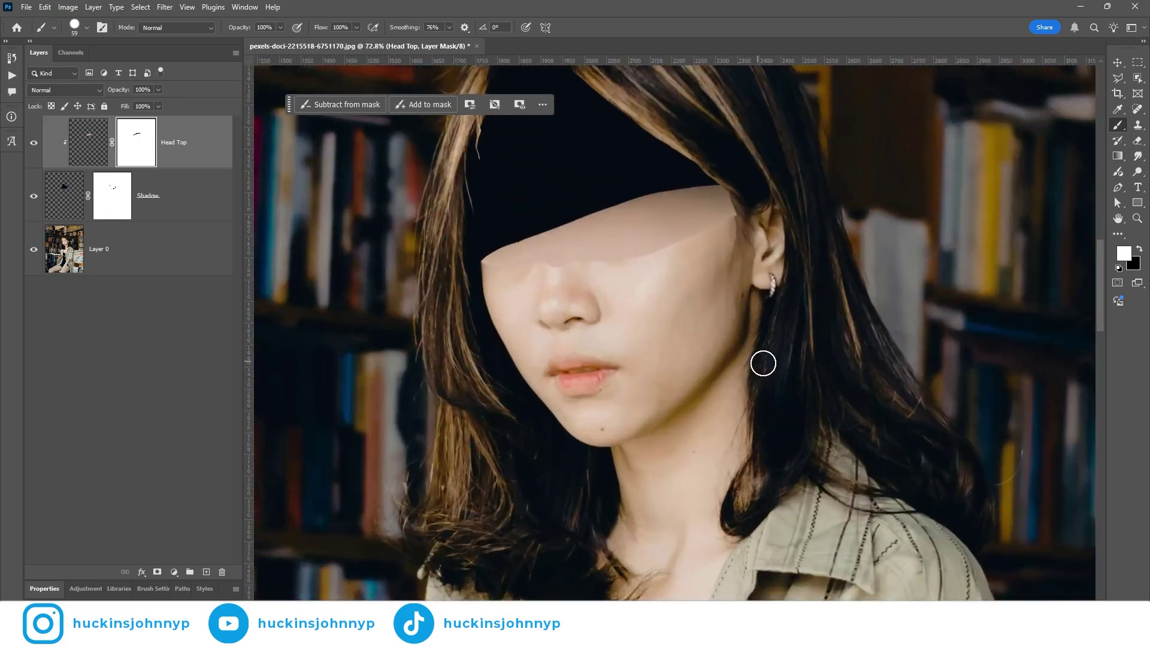
scroll(653, 253, "up", 2)
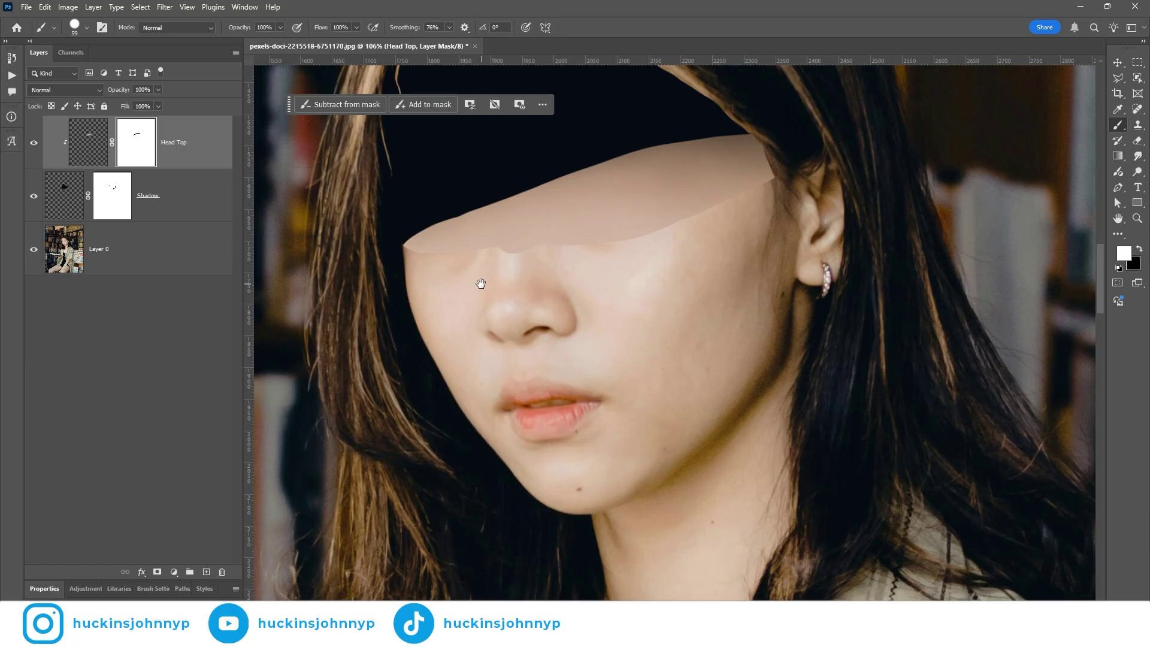
left_click_drag(480, 284, 536, 312)
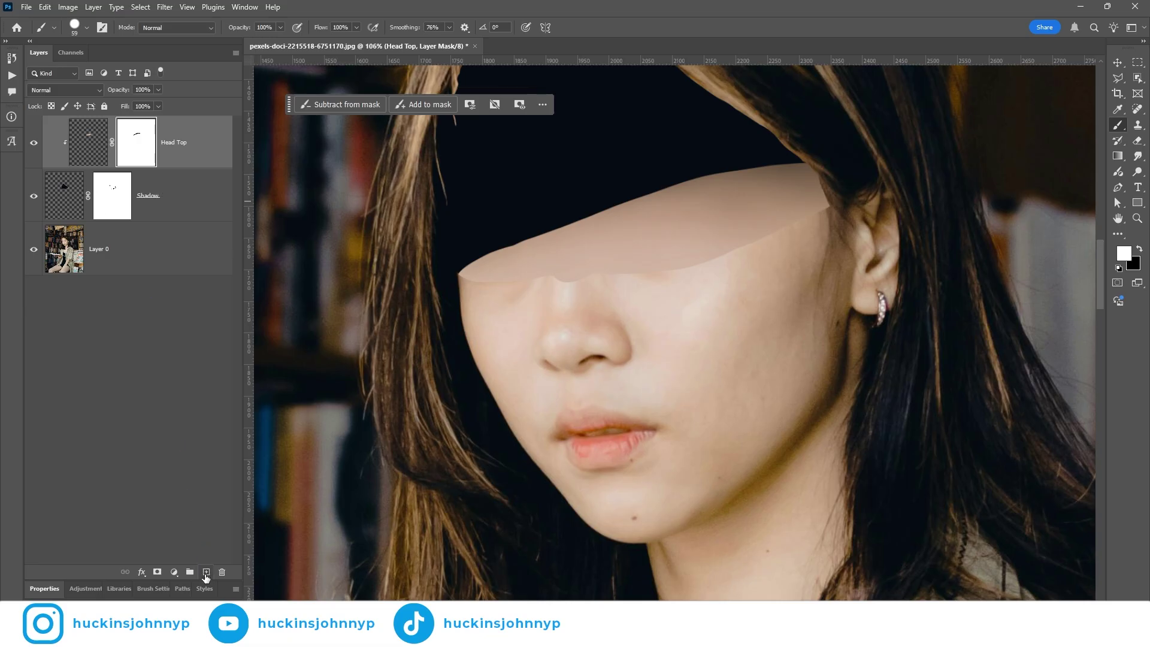
left_click(206, 574)
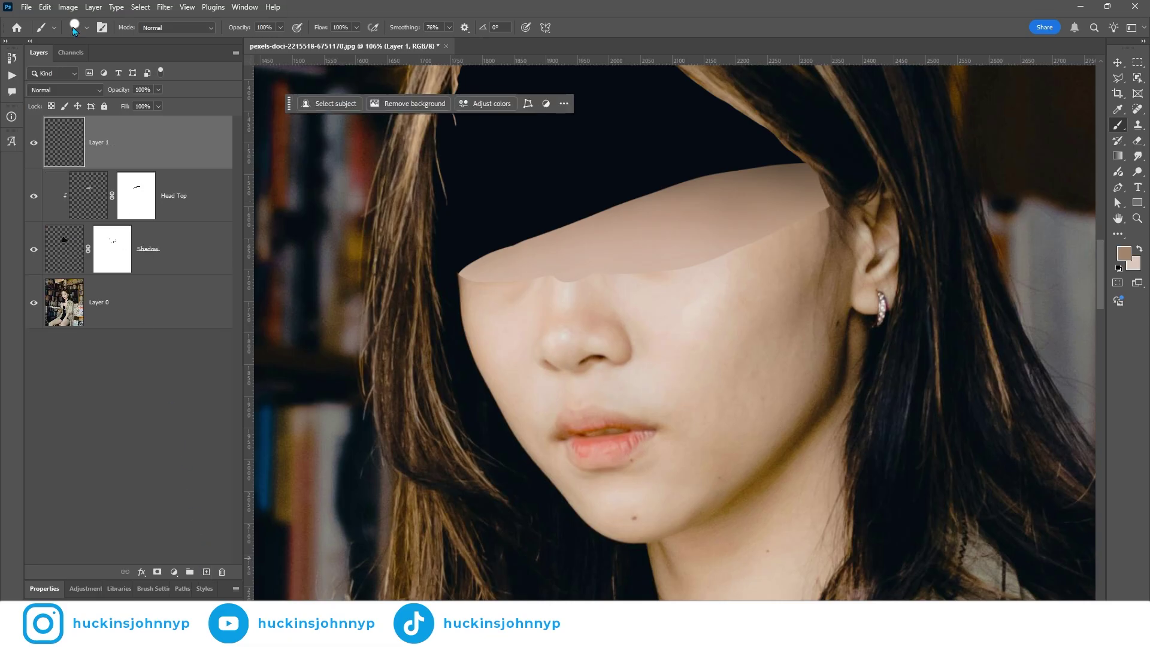
left_click(74, 167, "alt")
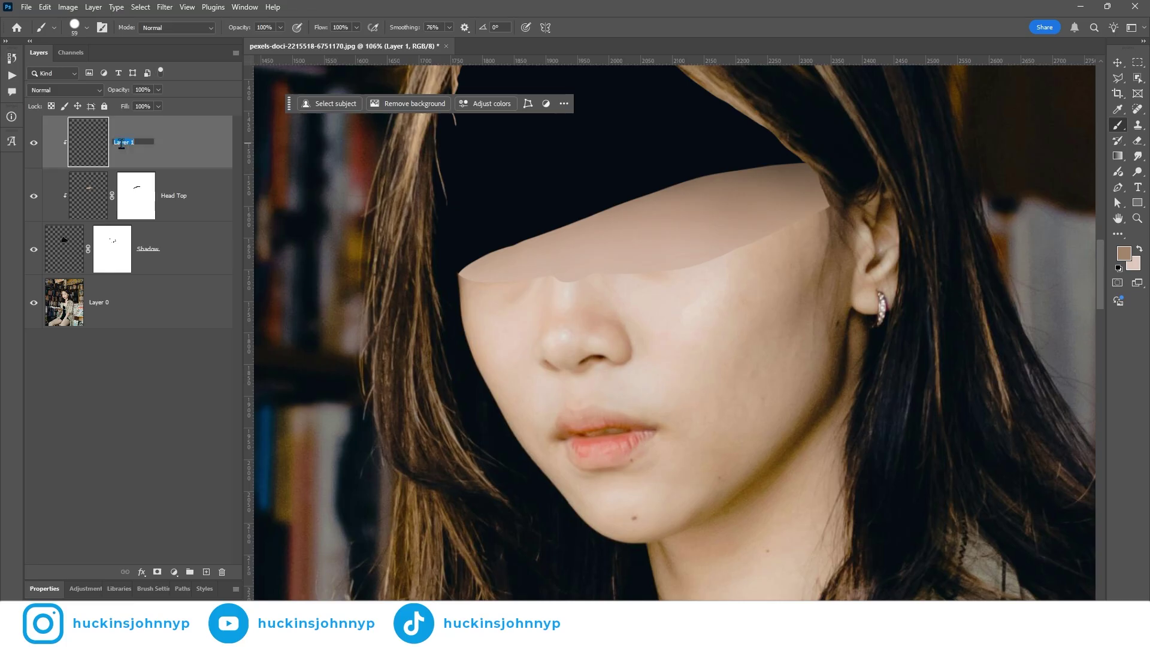
Name the layer 'Edge highlight' and sample a darker skin tone from the nose.
type("ghlight")
key("Return")
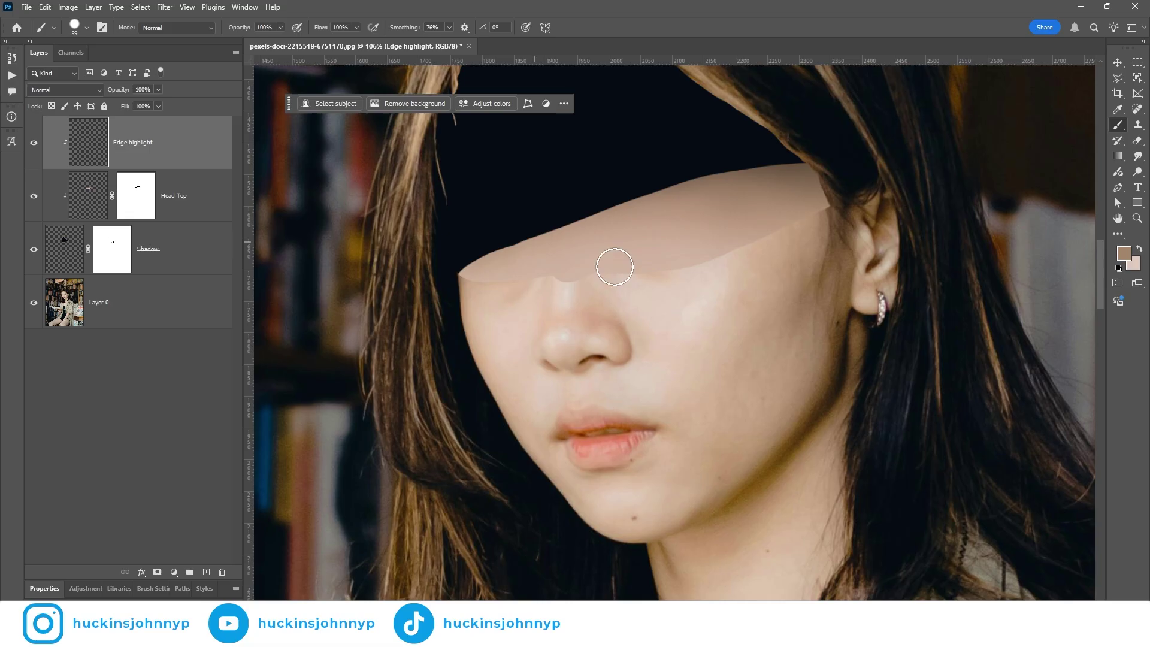
left_click(568, 333, "alt")
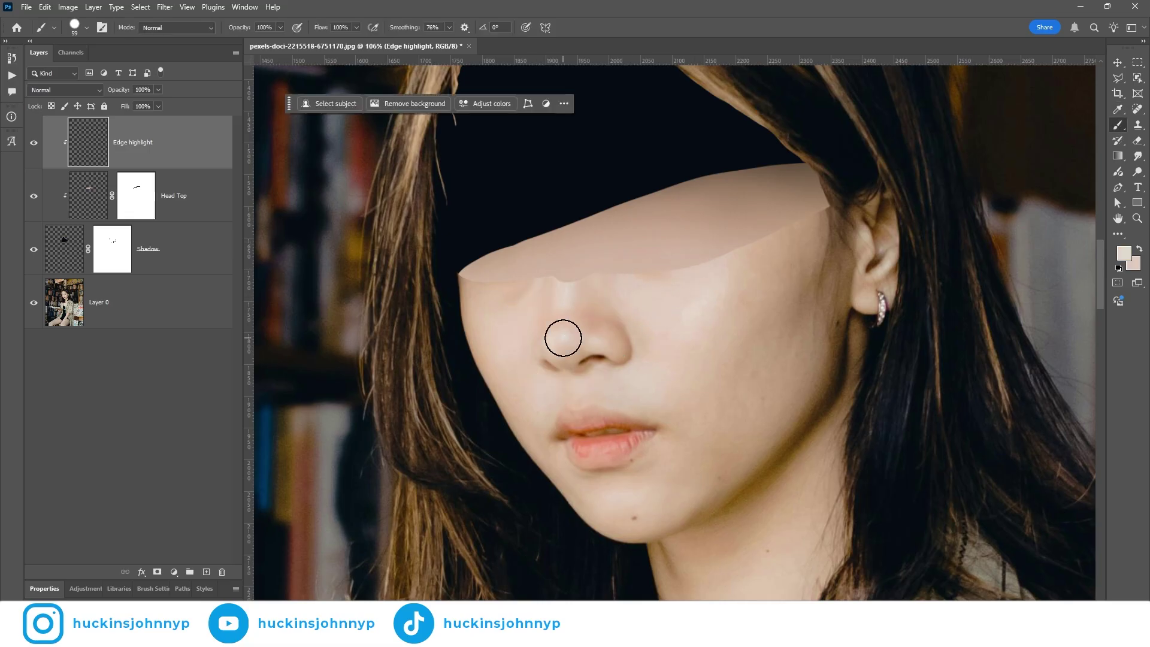
key("alt")
left_click(627, 324, "alt")
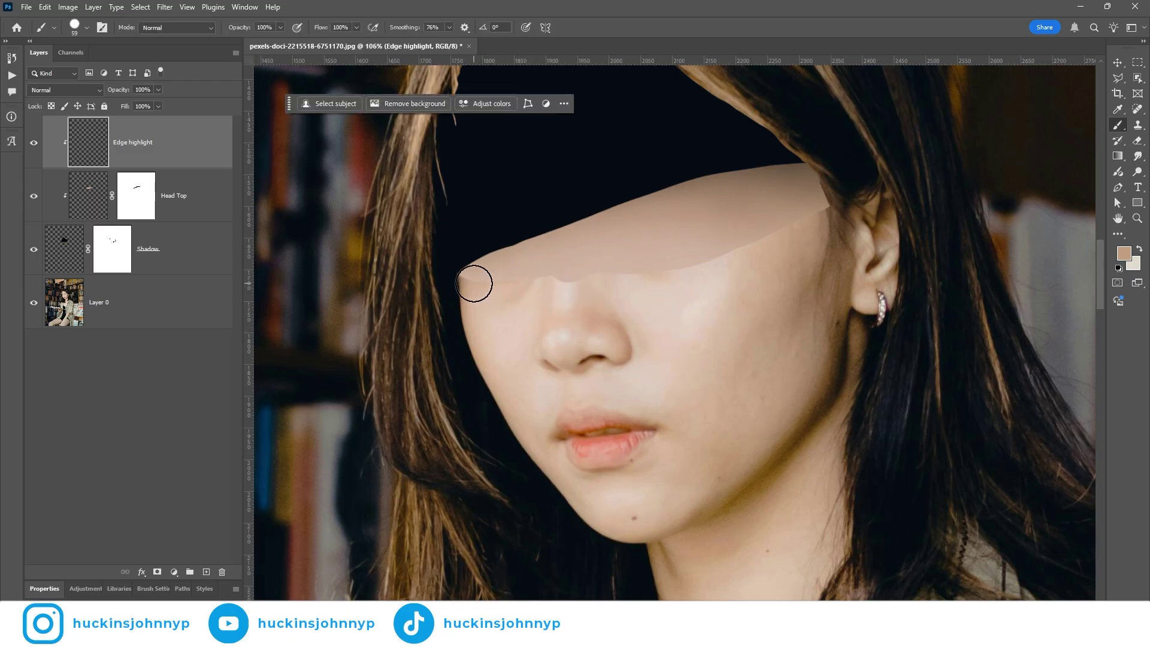
With smoothing at 0%, paint a darker band along the patch's lower edge and add a mask.
left_click(448, 27)
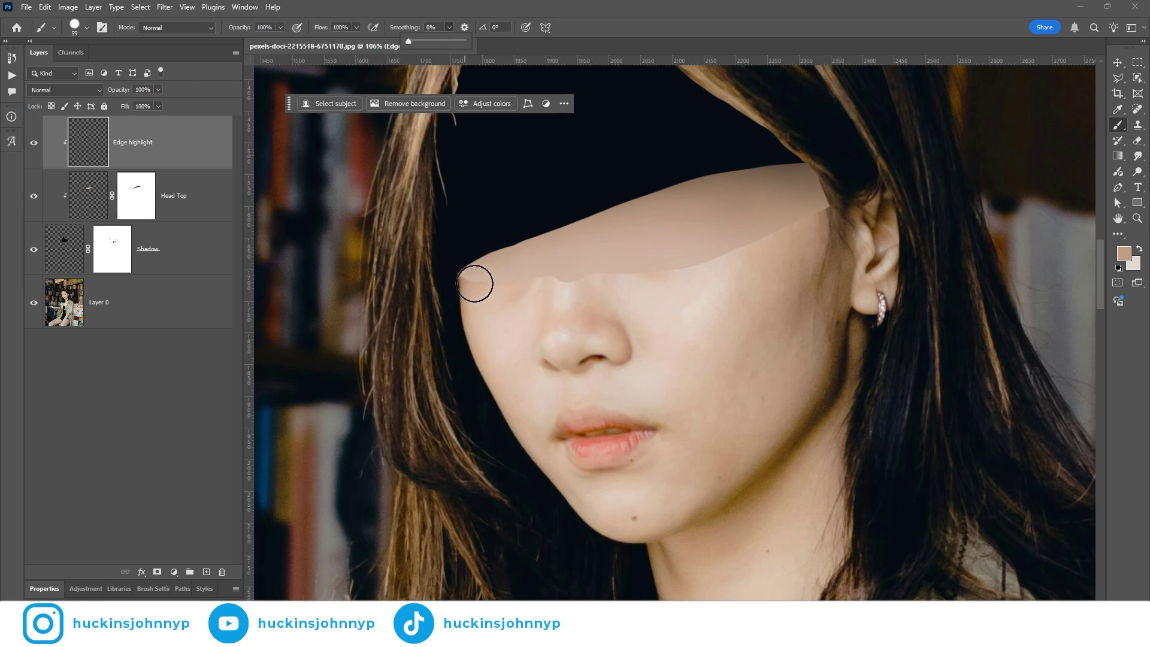
left_click(477, 278)
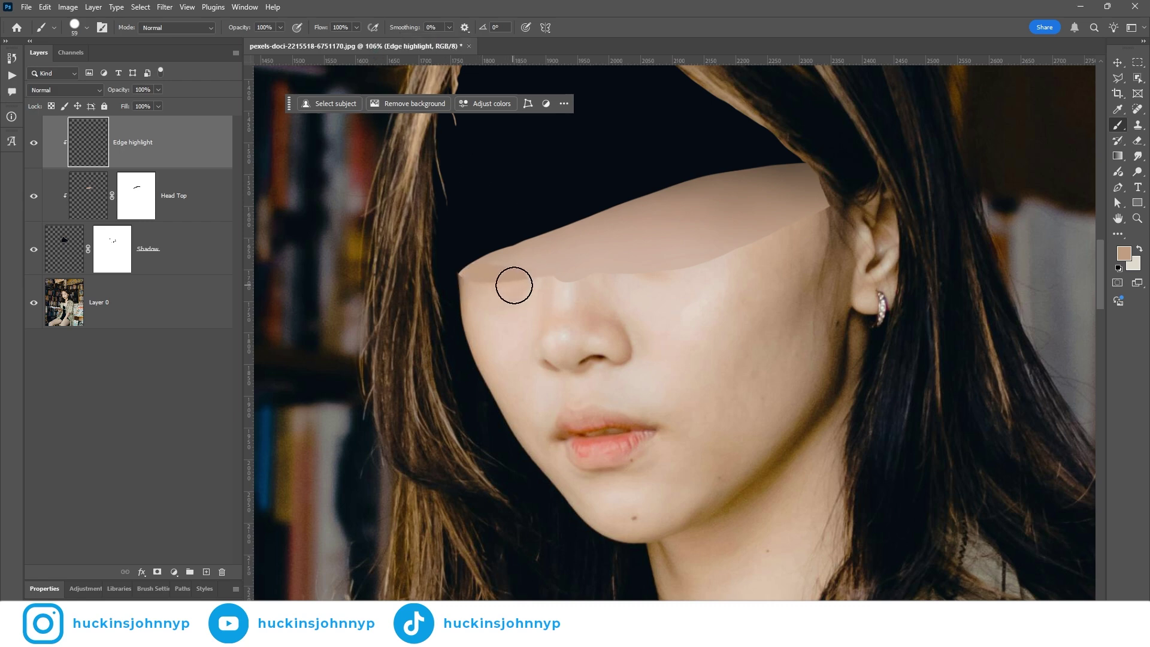
mouse_move(514, 285)
left_mouse_down()
mouse_move(710, 268)
mouse_move(819, 222)
left_mouse_up()
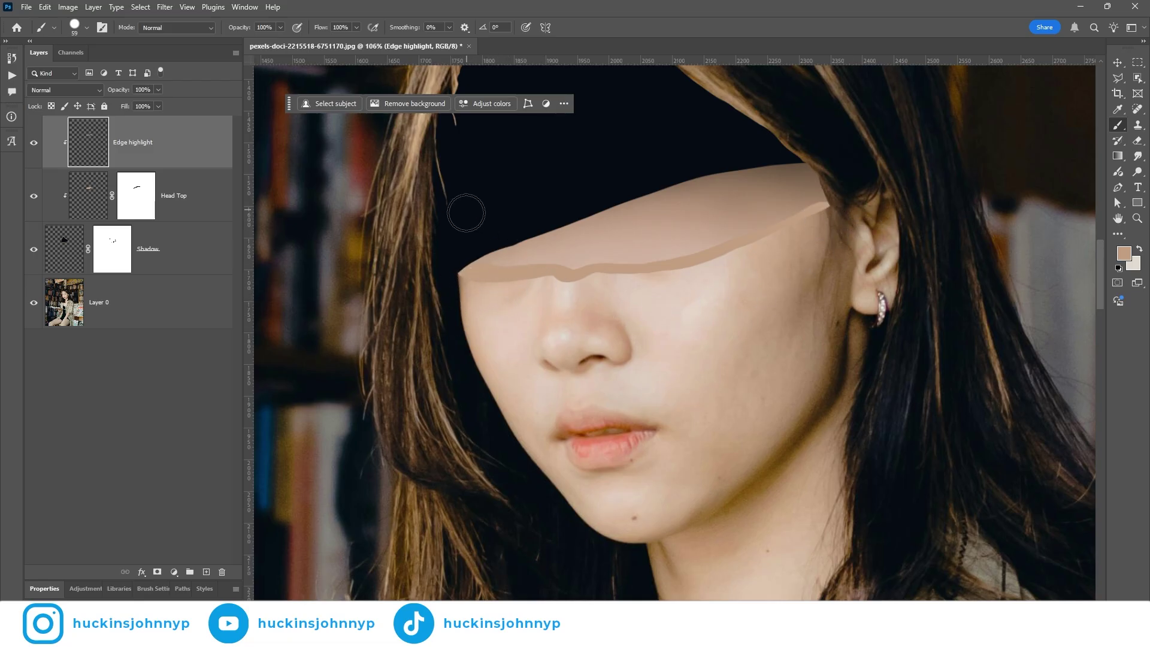
left_click(157, 572)
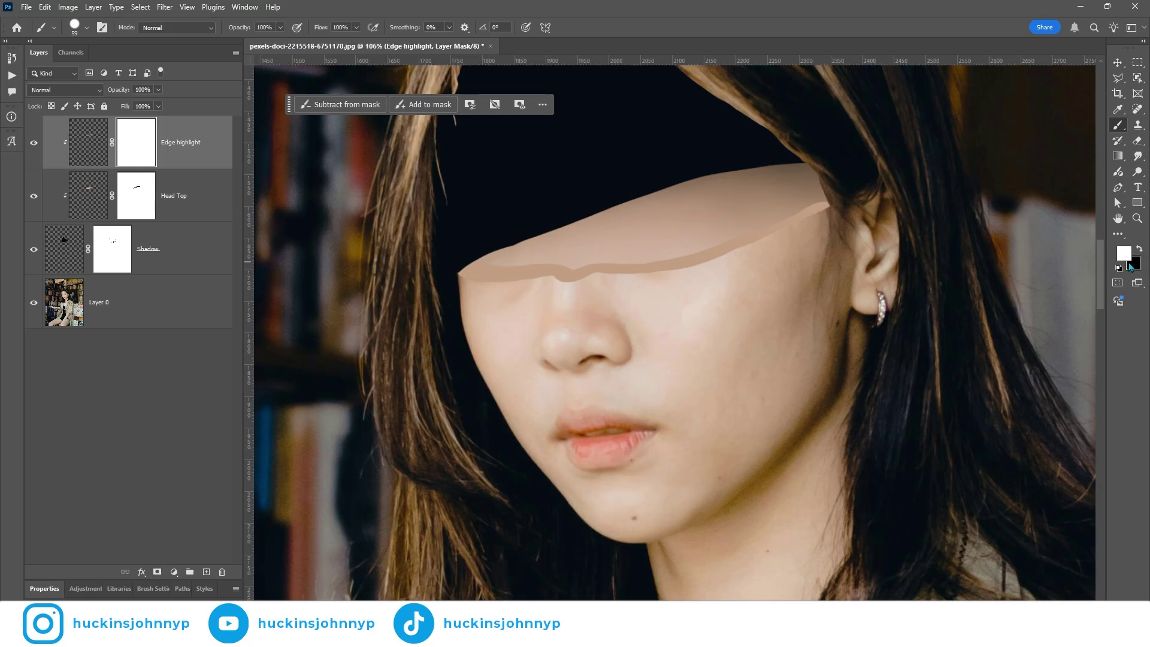
Paint black on the Edge highlight mask along the dark band, leaving a thin edge line.
key("x")
scroll(487, 261, "up", 4)
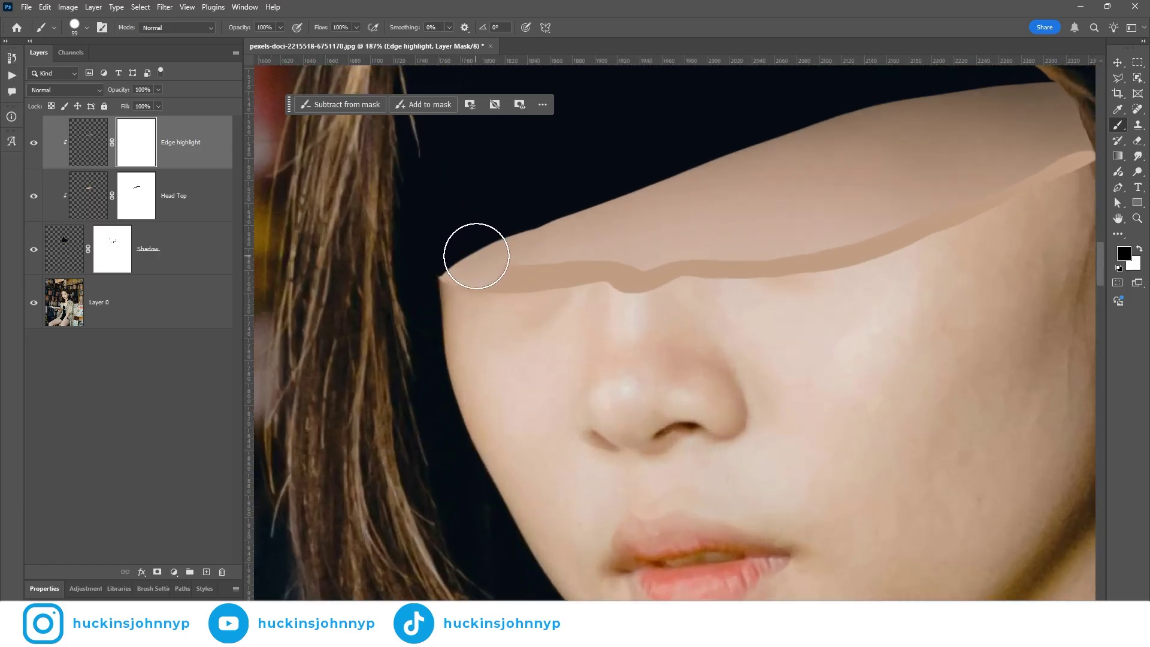
mouse_move(548, 252)
left_mouse_down()
mouse_move(593, 242)
mouse_move(641, 254)
mouse_move(850, 228)
mouse_move(1064, 129)
left_mouse_up()
scroll(738, 350, "down", 2)
scroll(739, 352, "up", 2)
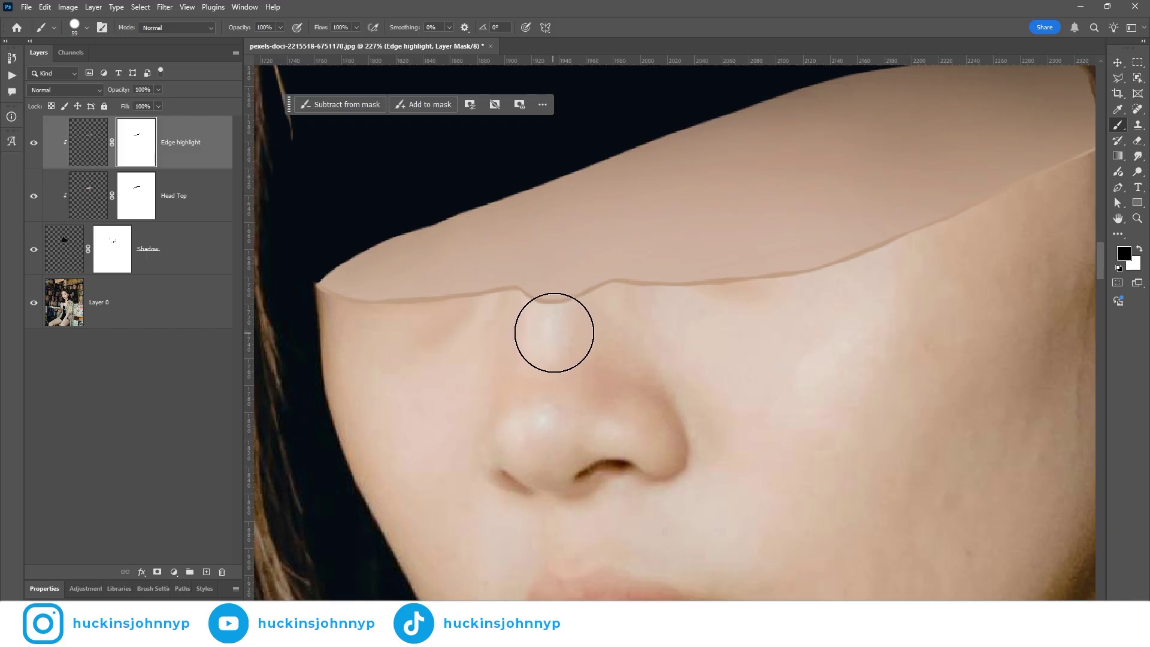
On the layer pixels, paint the nose-top dip with a 21% Soft Round brush in light skin tone.
left_click(76, 149)
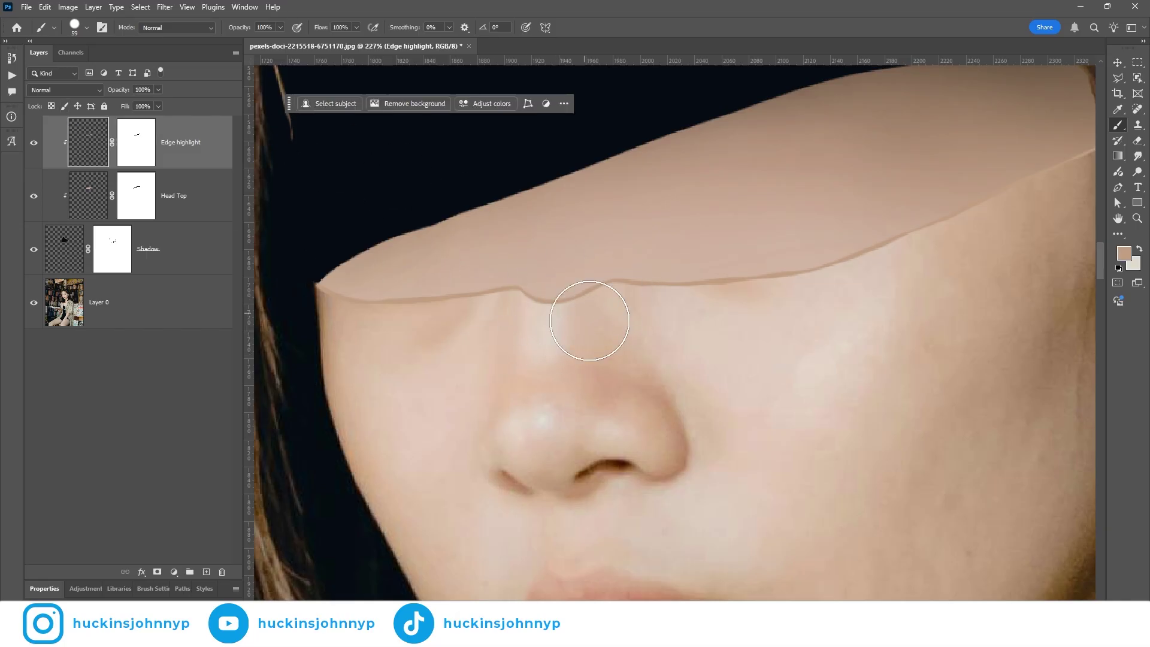
left_click(590, 334, "alt")
right_click(552, 279)
left_click(588, 472)
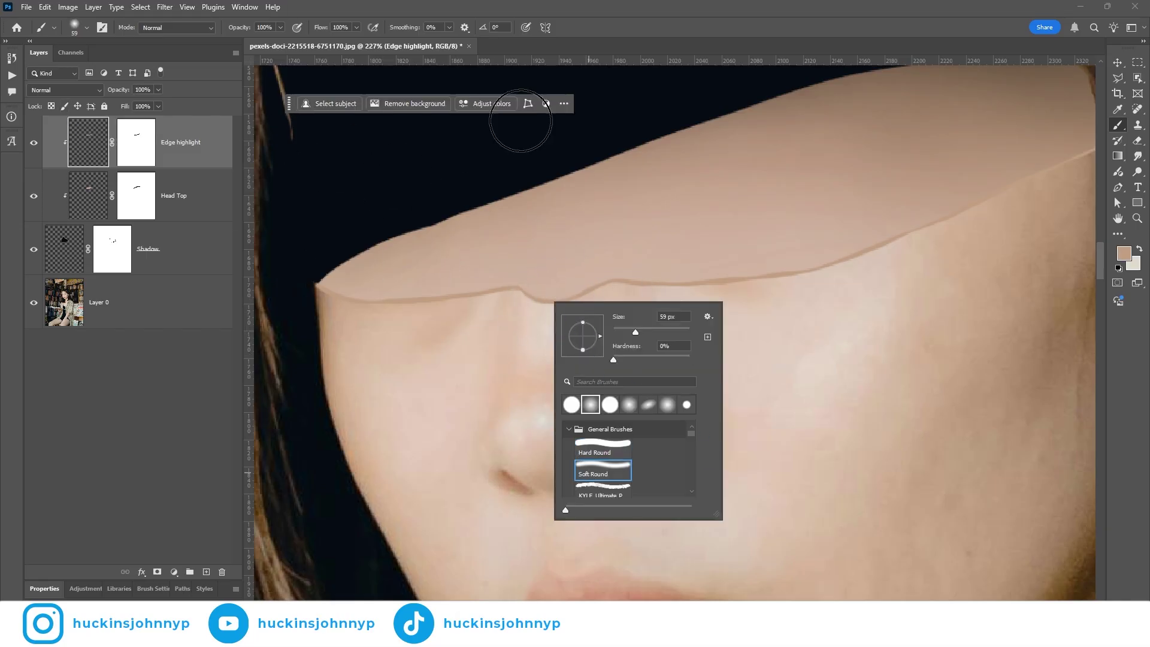
left_click(279, 27)
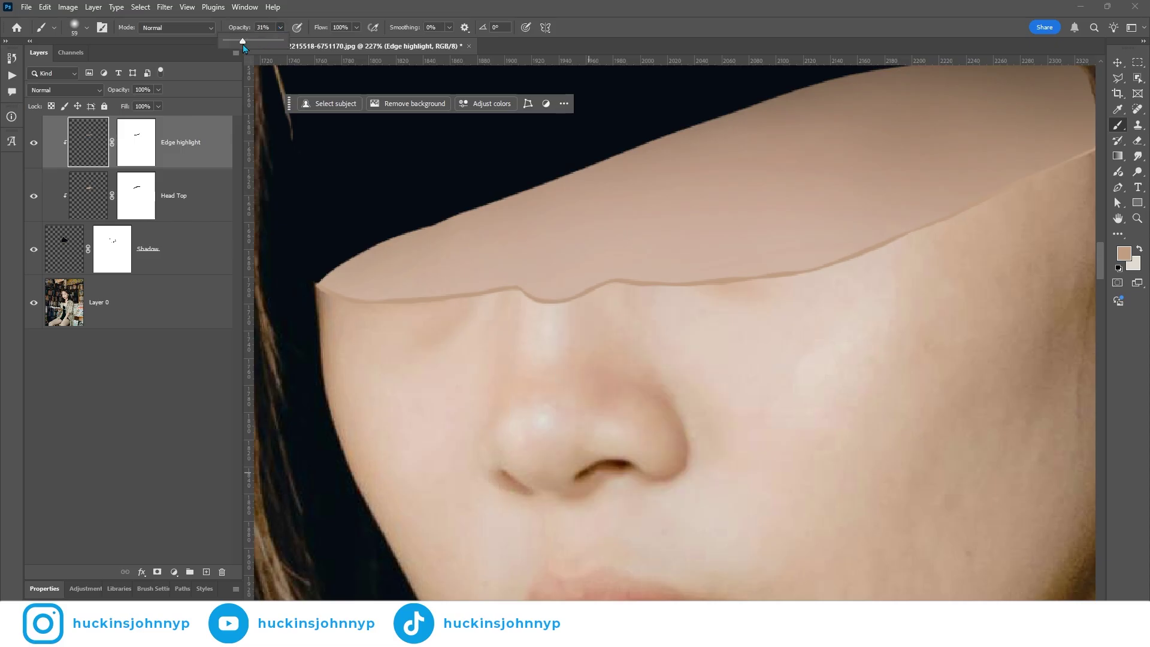
left_click_drag(236, 47, 237, 47)
left_click(548, 308)
left_click(1140, 250)
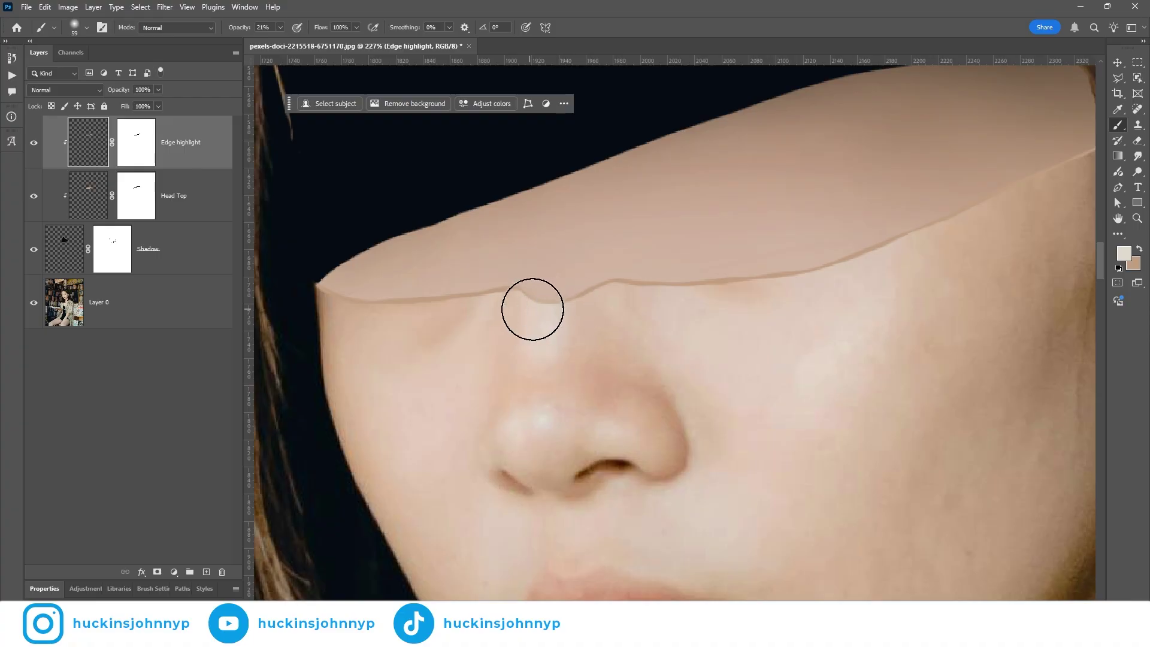
mouse_move(532, 309)
left_mouse_down()
mouse_move(644, 305)
mouse_move(541, 304)
mouse_move(632, 301)
mouse_move(615, 290)
mouse_move(602, 319)
mouse_move(539, 300)
mouse_move(659, 304)
mouse_move(547, 305)
mouse_move(690, 286)
mouse_move(668, 294)
mouse_move(692, 309)
mouse_move(644, 295)
mouse_move(647, 283)
mouse_move(751, 295)
mouse_move(688, 294)
mouse_move(846, 284)
mouse_move(719, 285)
left_mouse_up()
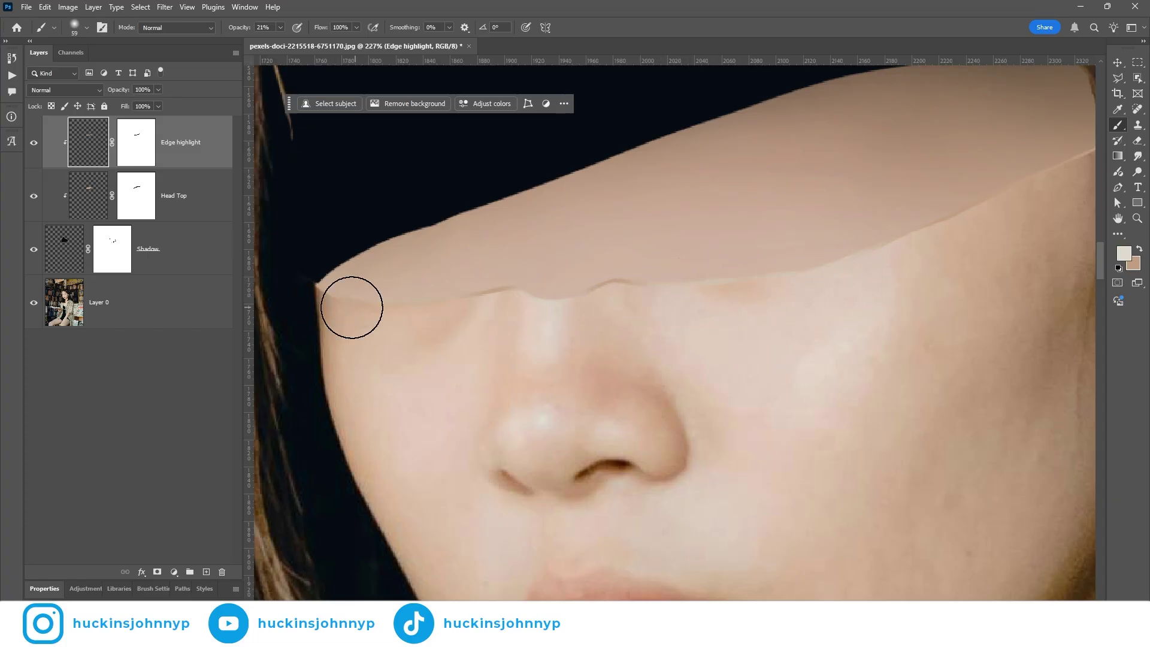
Move to the cheek and ear, shrink the brush, switch to skin tone and set 4% opacity.
scroll(351, 307, "down", 2)
left_click_drag(501, 254, 930, 112)
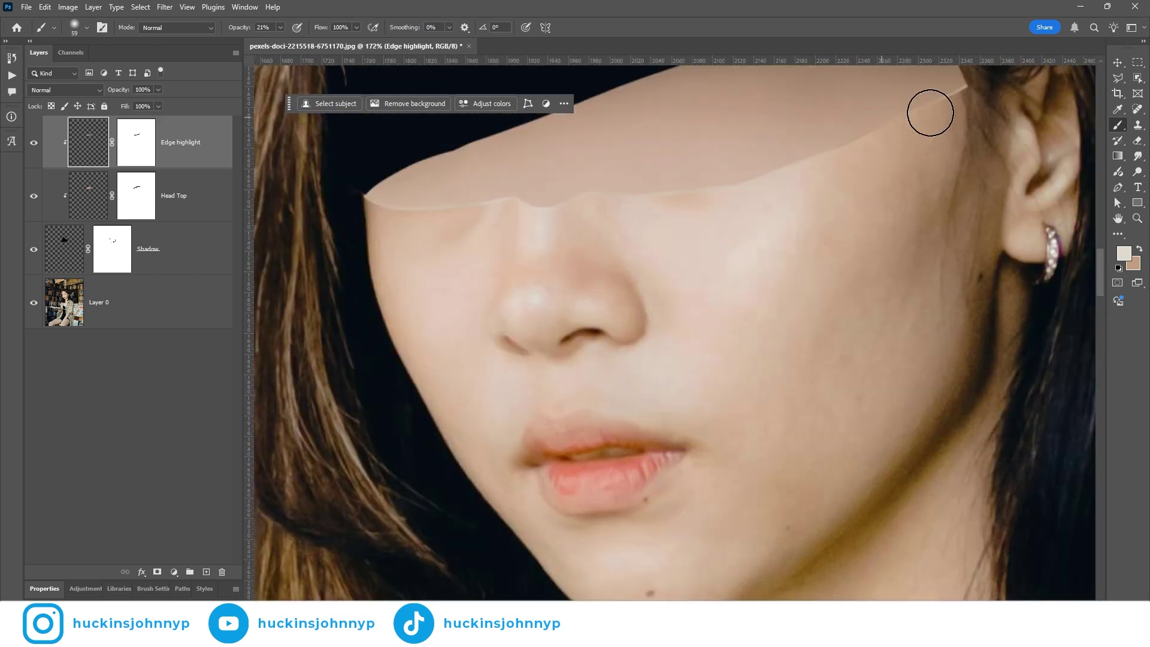
key("bracketleft")
key("bracketleft")
key("bracketleft")
key("bracketleft")
scroll(689, 222, "down", 3)
key("x")
scroll(731, 194, "up", 3)
key("0")
key("4")
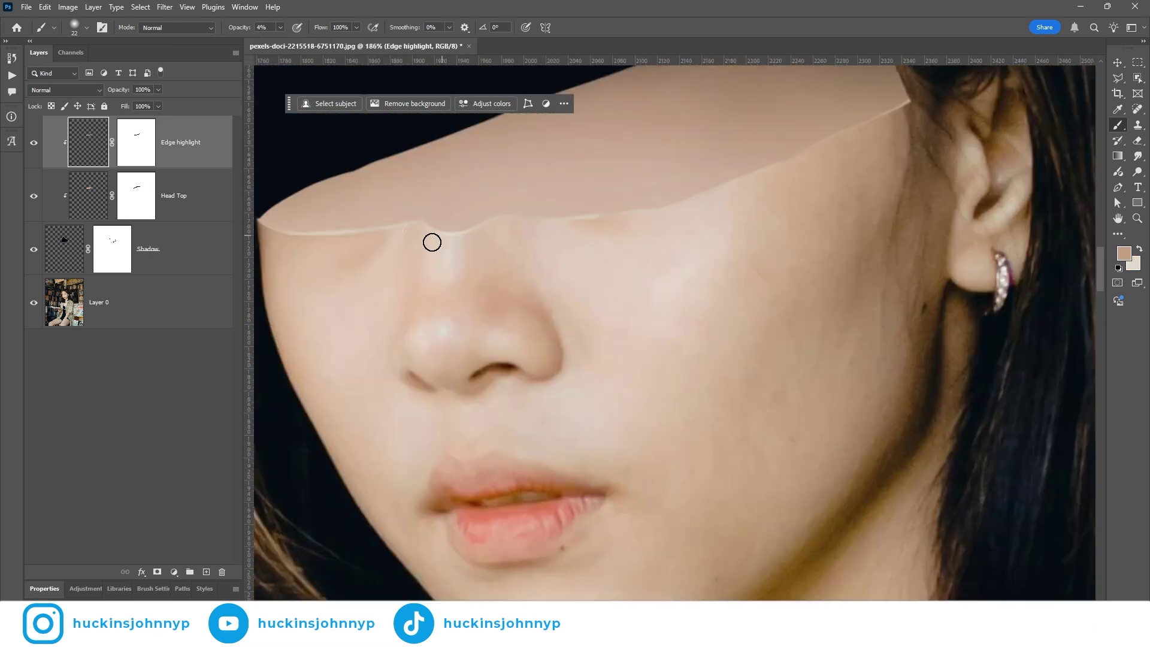
scroll(625, 255, "down", 3)
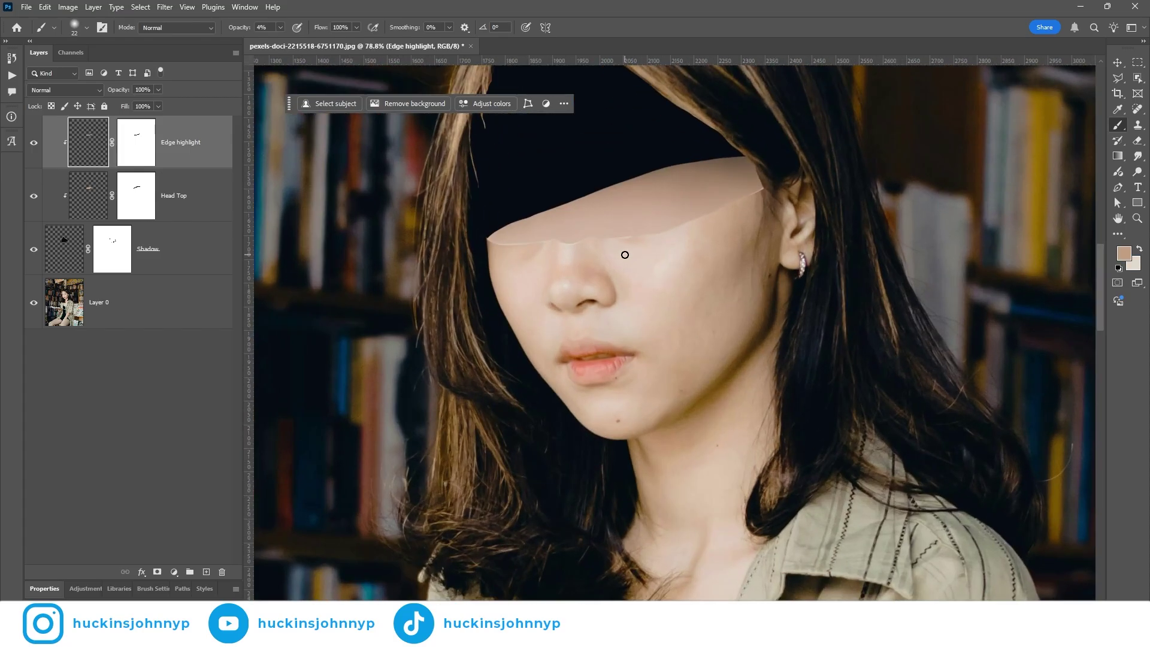
Zoom out to fit the image and stamp visible layers into a new Layer 1 (Ctrl+Alt+Shift+E).
scroll(618, 260, "down", 5)
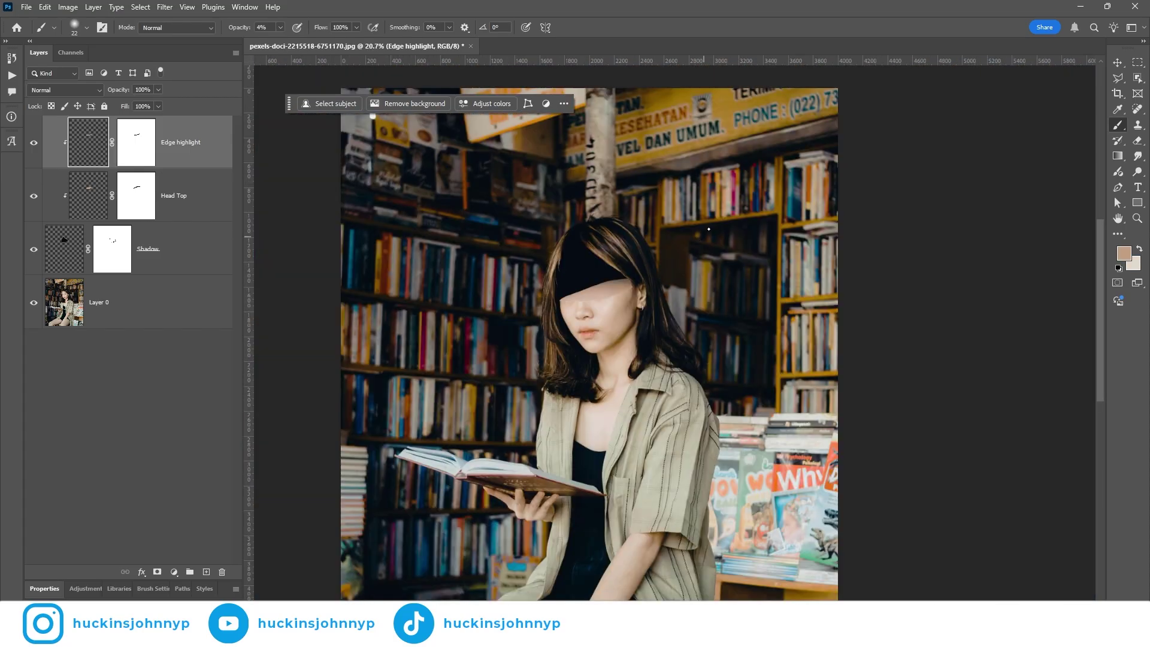
scroll(600, 302, "up", 6)
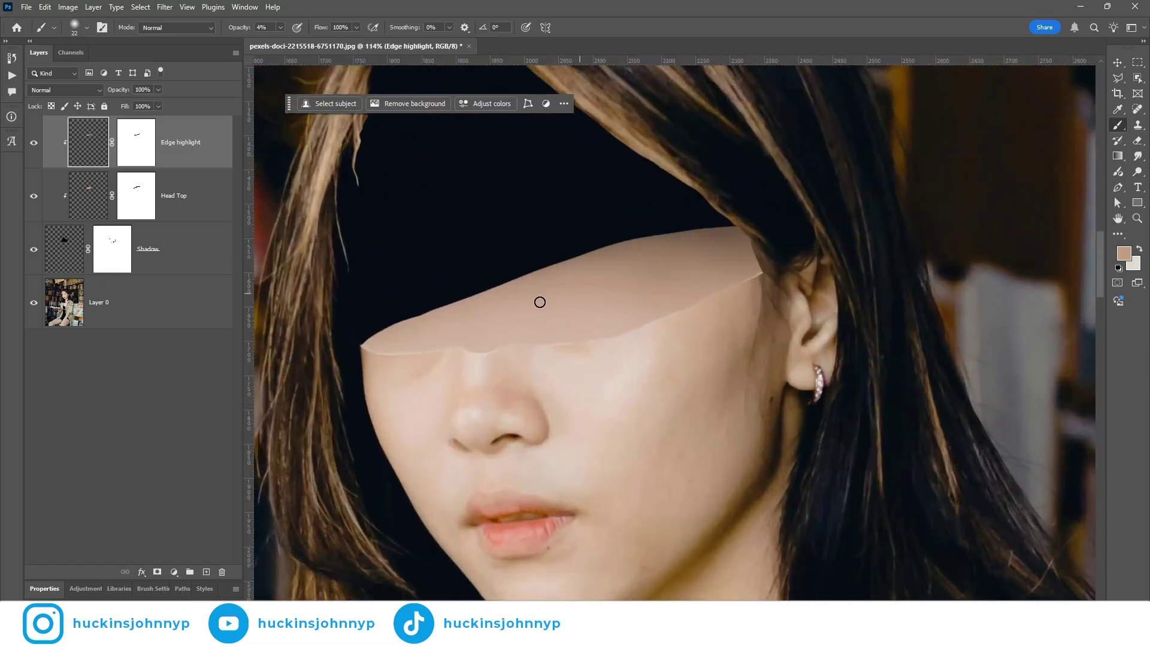
scroll(612, 318, "down", 2)
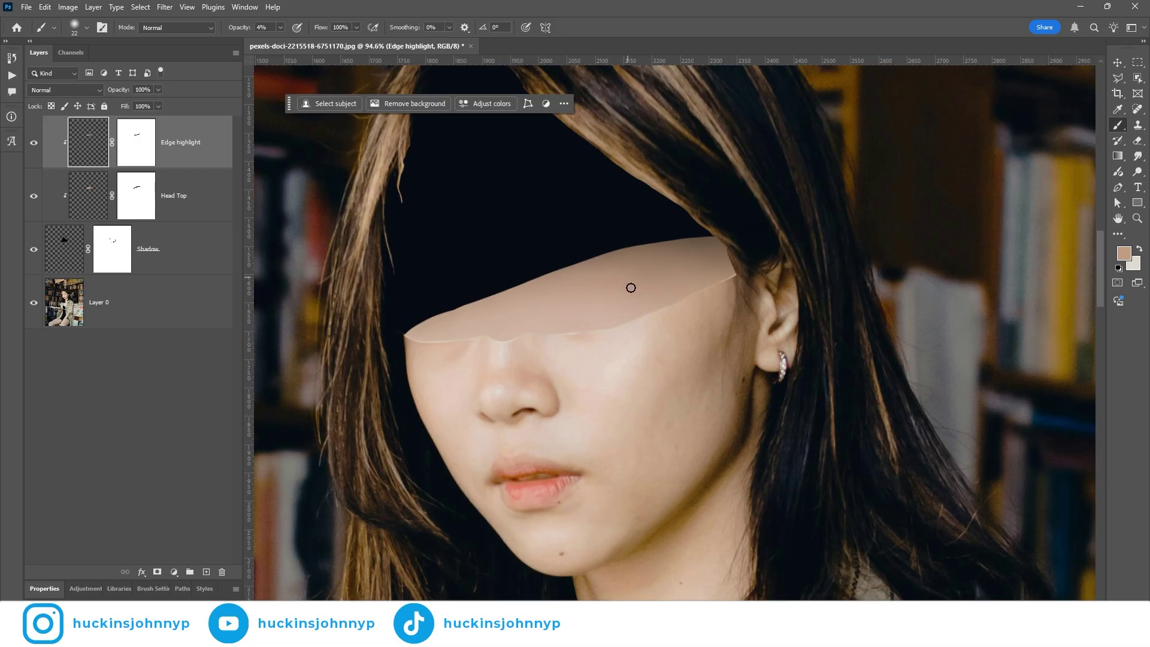
scroll(626, 289, "down", 5)
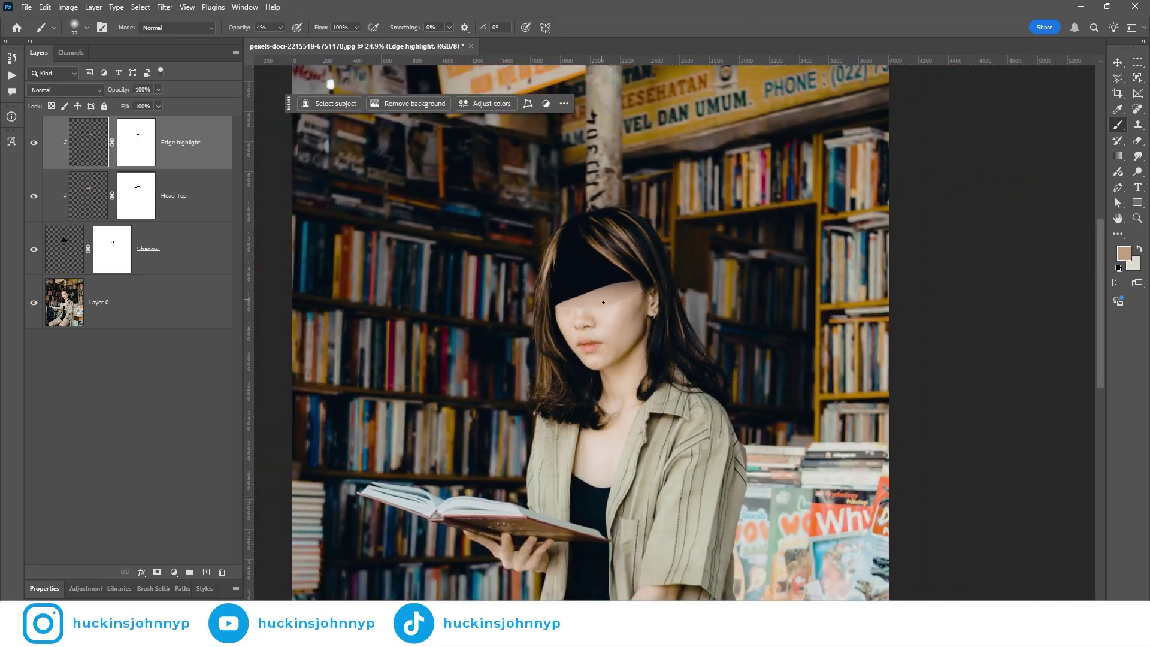
scroll(606, 316, "down", 1)
scroll(607, 329, "up", 1)
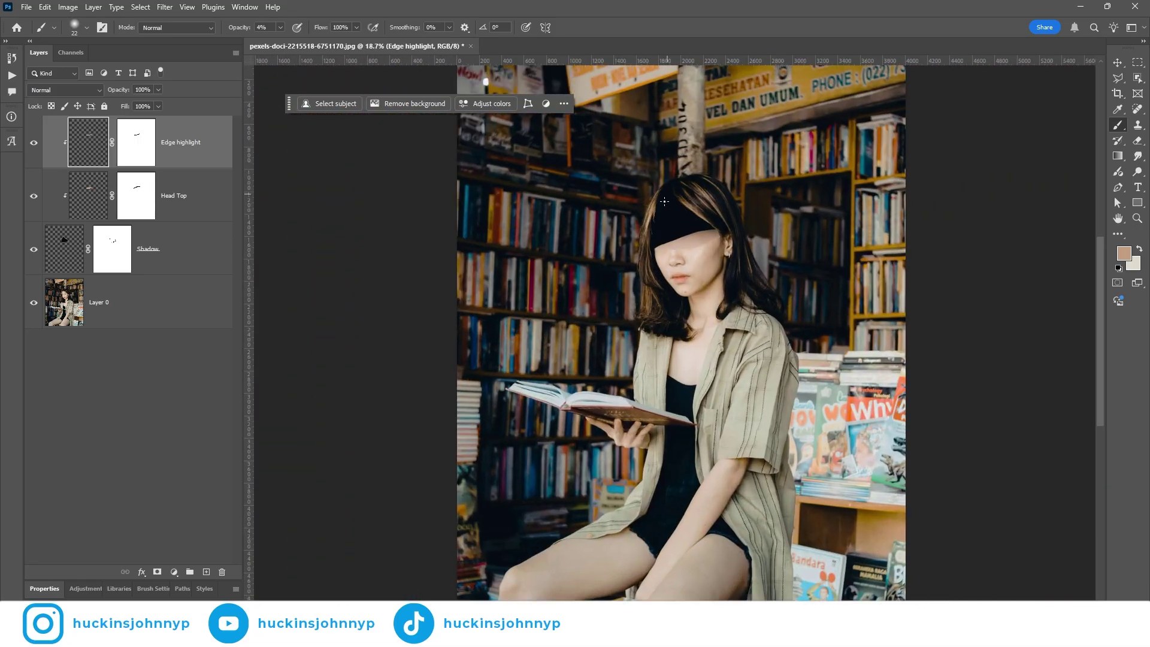
scroll(668, 278, "down", 1)
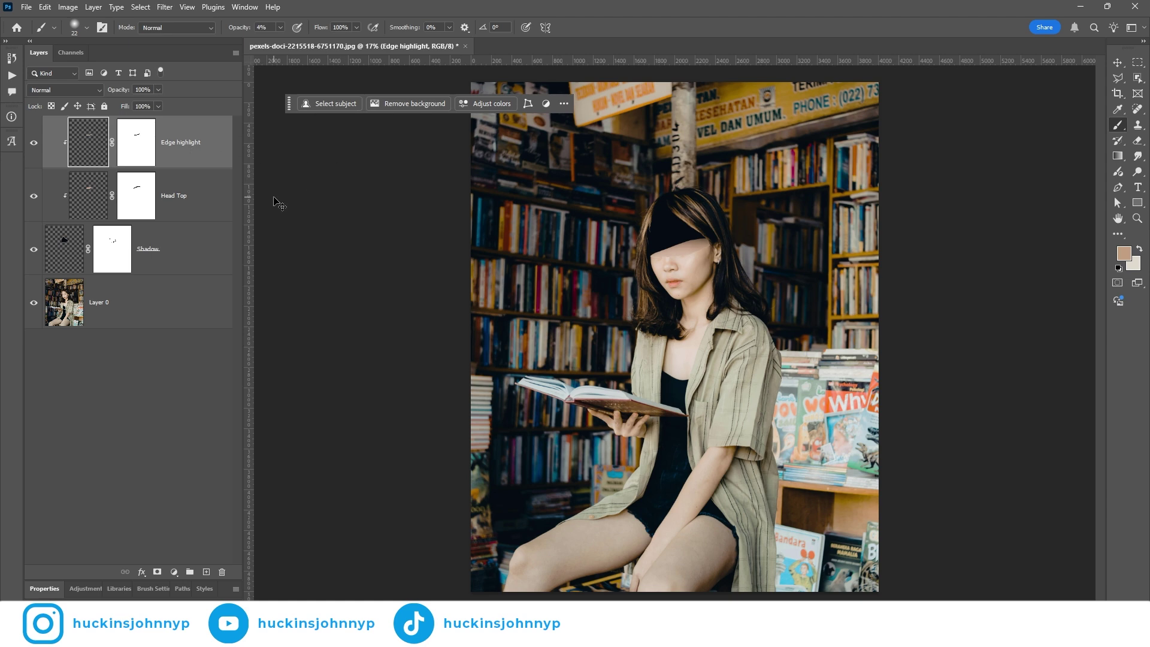
key("ctrl+shift+alt+e")
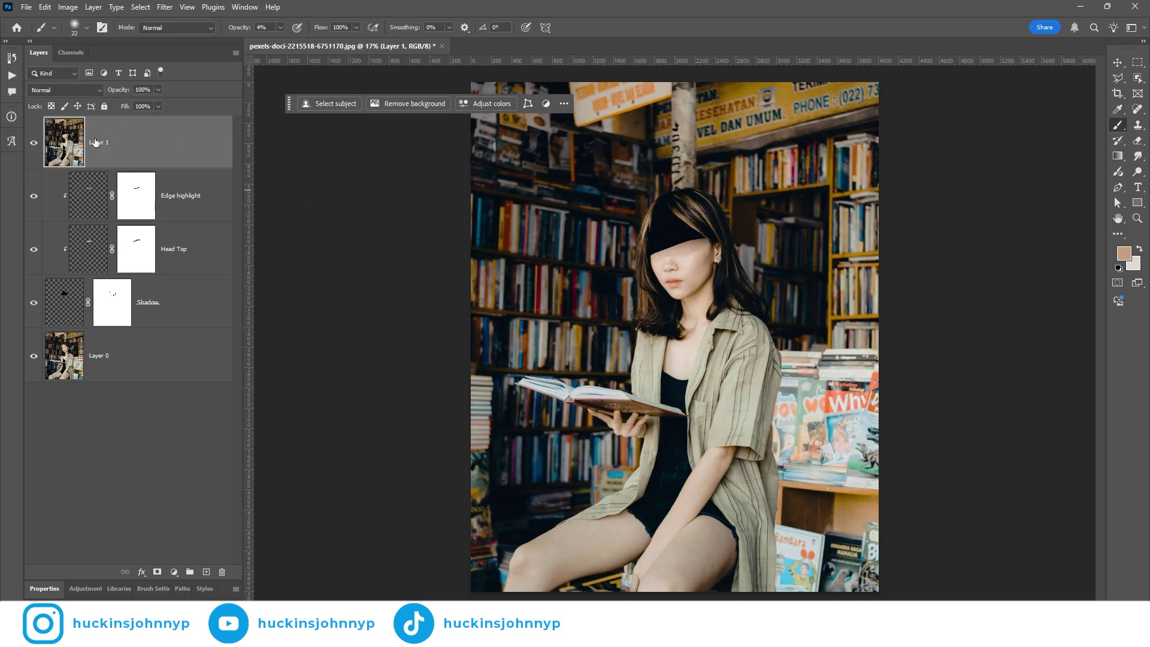
In the Camera Raw Filter, set Contrast +21, Vibrance +41 and Saturation -21.
left_click(164, 7)
left_click(195, 100)
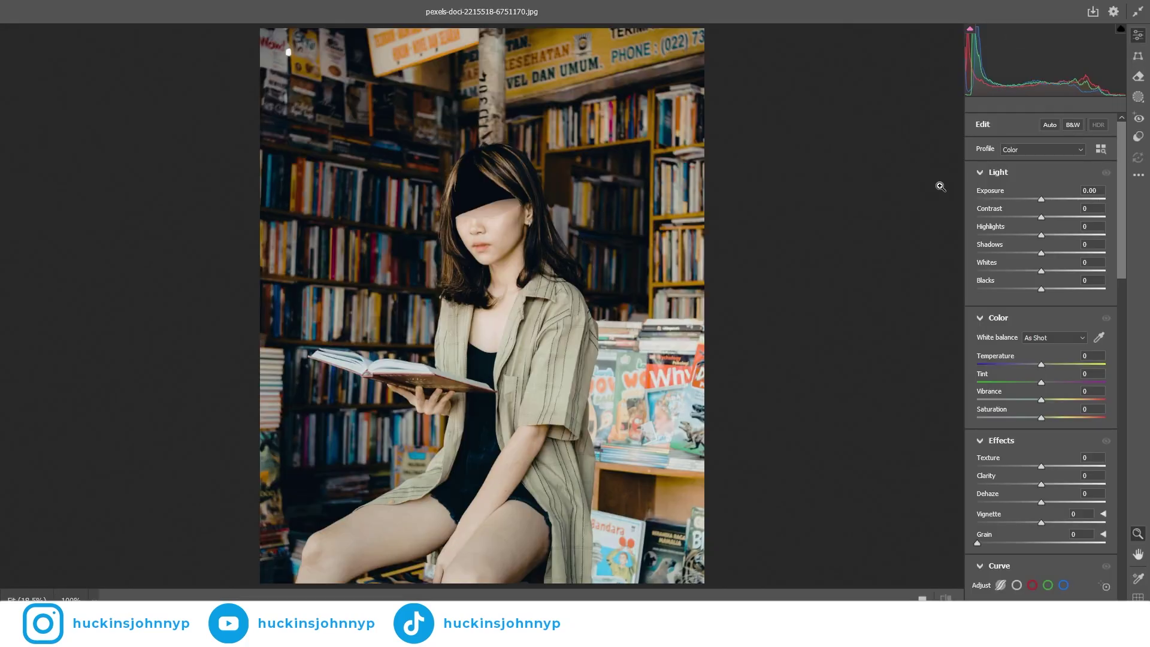
left_click_drag(1041, 216, 1056, 238)
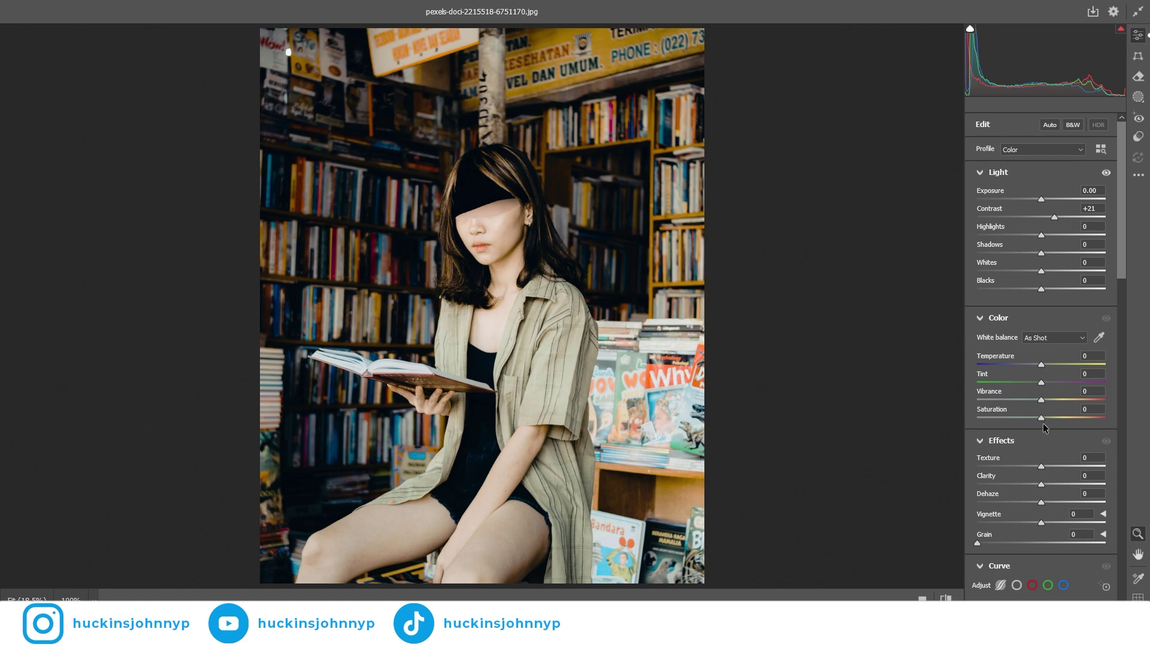
left_click_drag(1038, 418, 1067, 402)
Raise Texture to +26 and Clarity to +17, then zoom in and back out to inspect the face.
scroll(1062, 404, "down", 2)
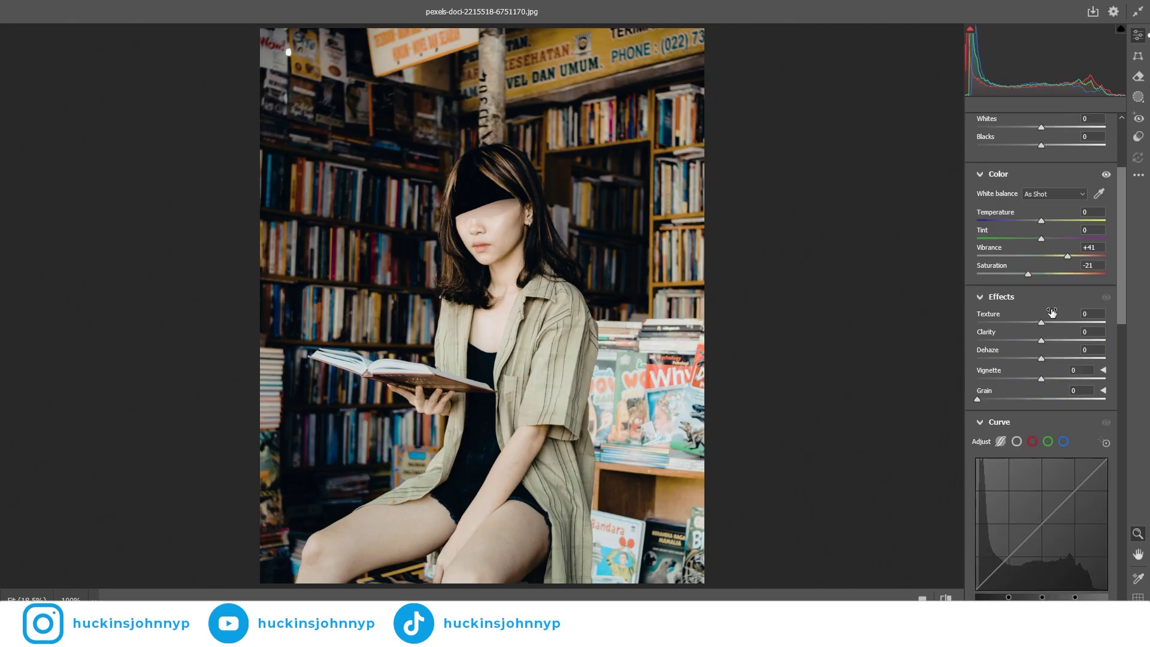
mouse_move(1041, 324)
left_mouse_down()
mouse_move(1058, 323)
mouse_move(1050, 340)
left_mouse_up()
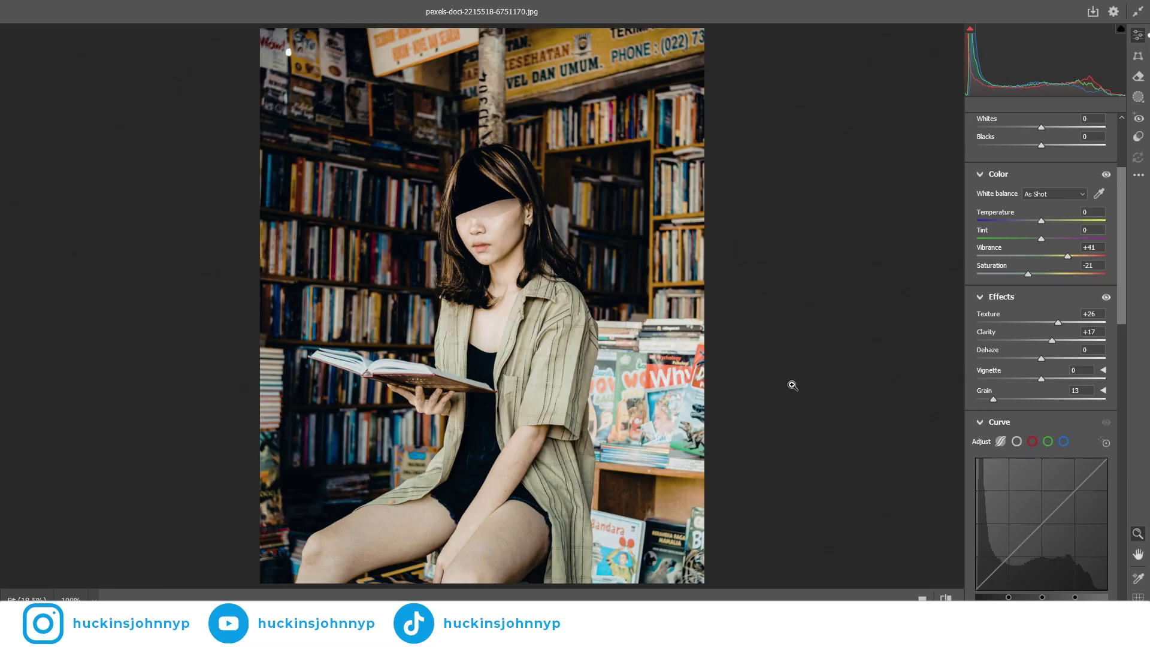
scroll(485, 221, "up", 2)
scroll(510, 208, "up", 3)
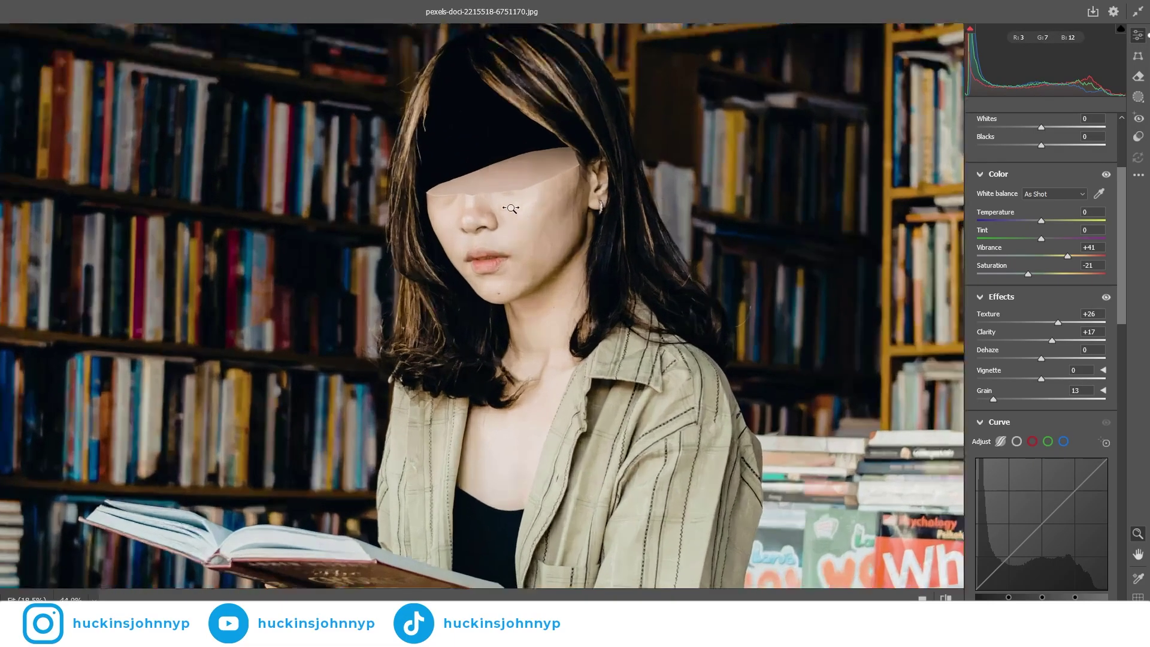
left_click_drag(510, 208, 683, 243)
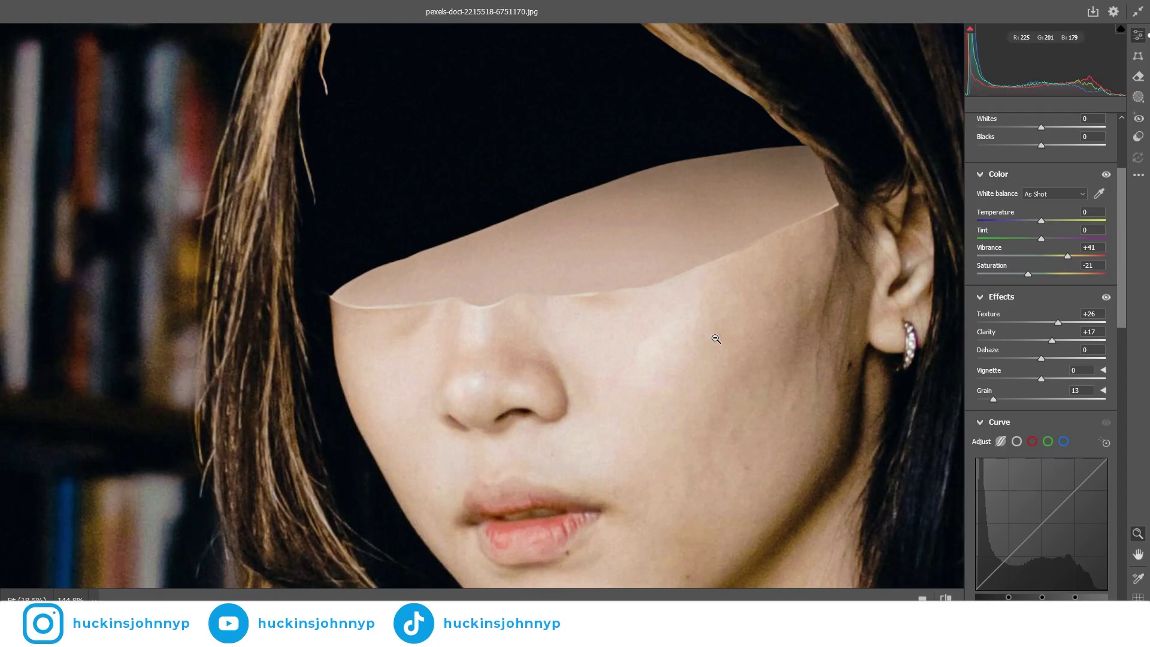
left_click_drag(681, 379, 562, 372)
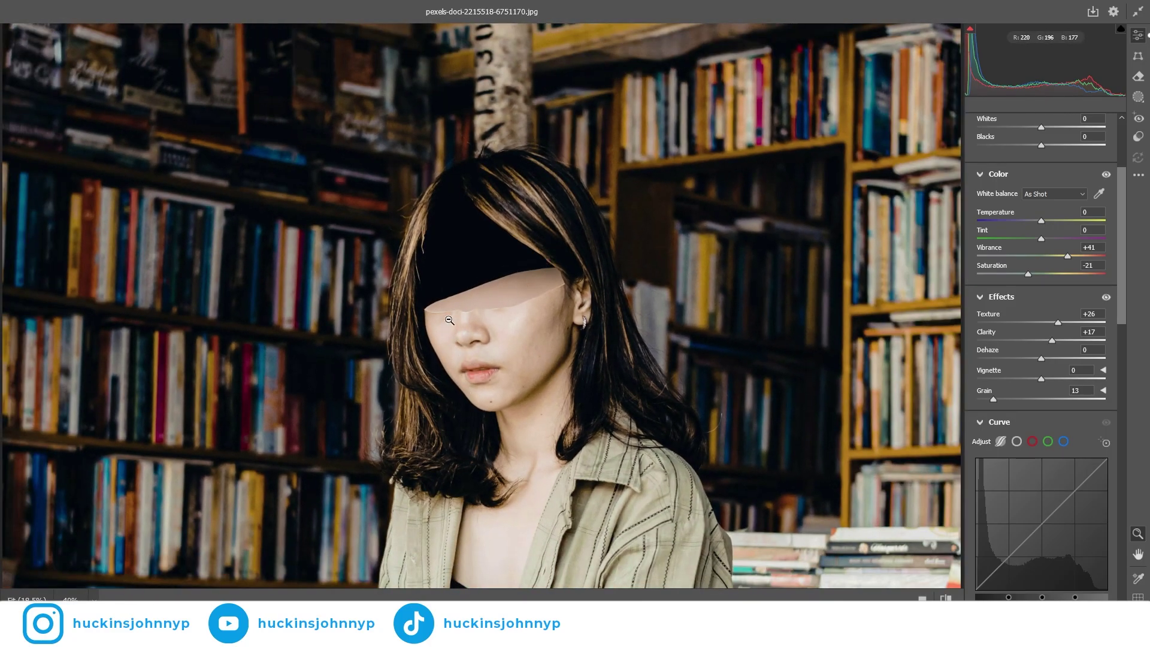
left_click_drag(452, 356, 526, 352)
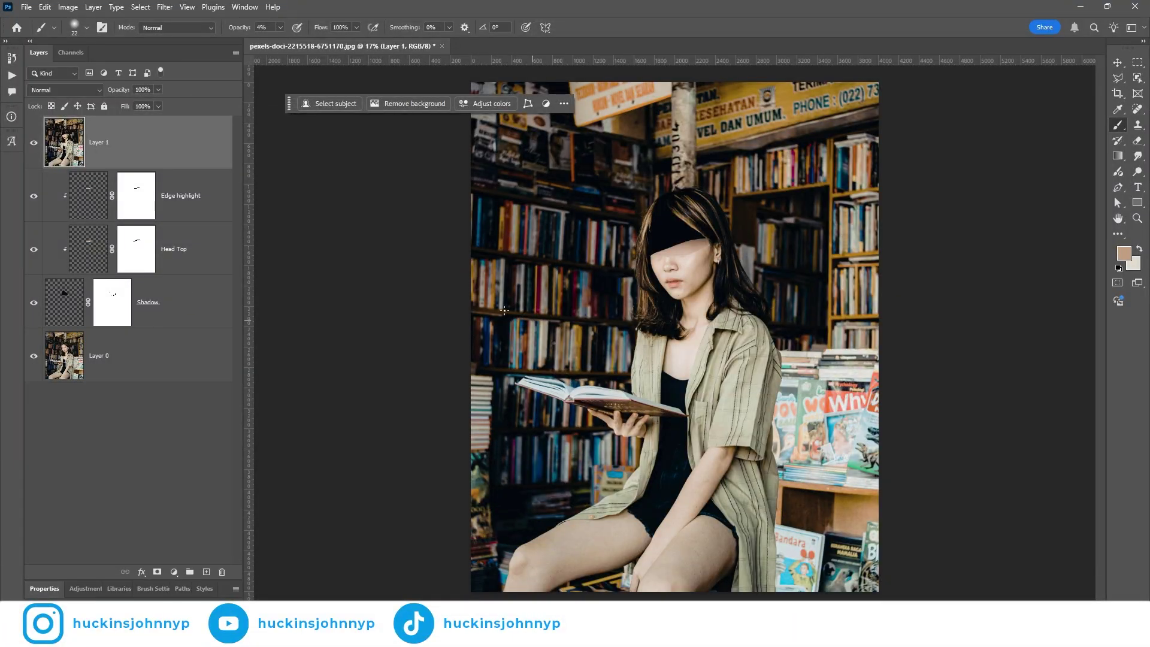
Preview blend modes for the merged layer, keeping it at Normal.
left_click(87, 89)
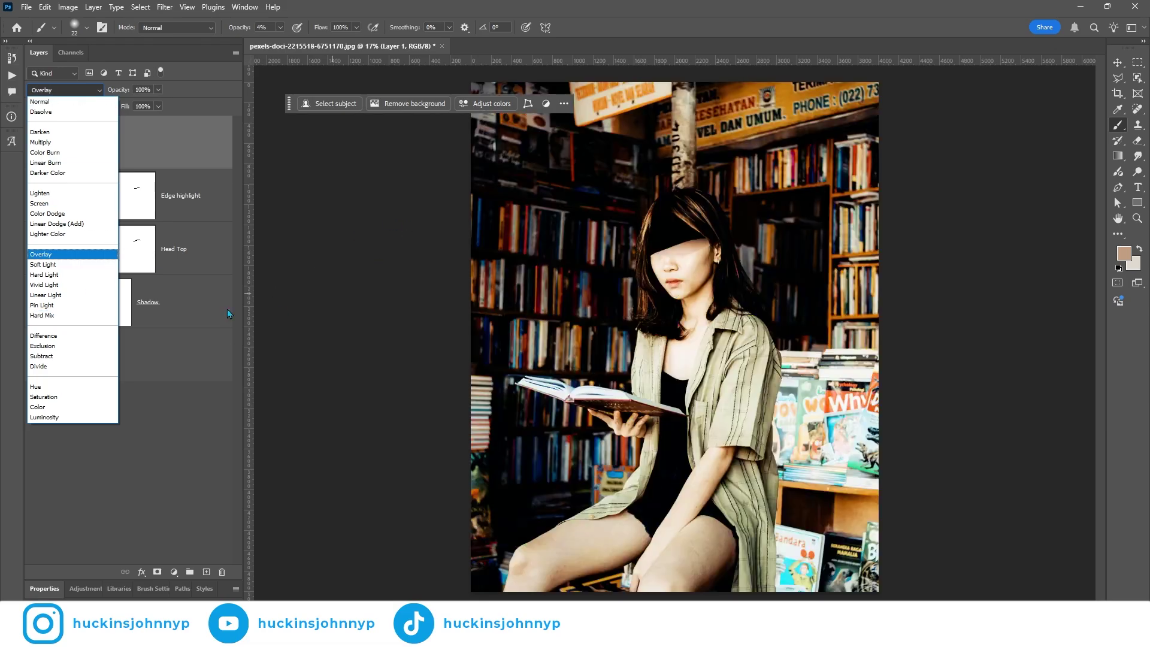
left_click(221, 355)
left_click(73, 87)
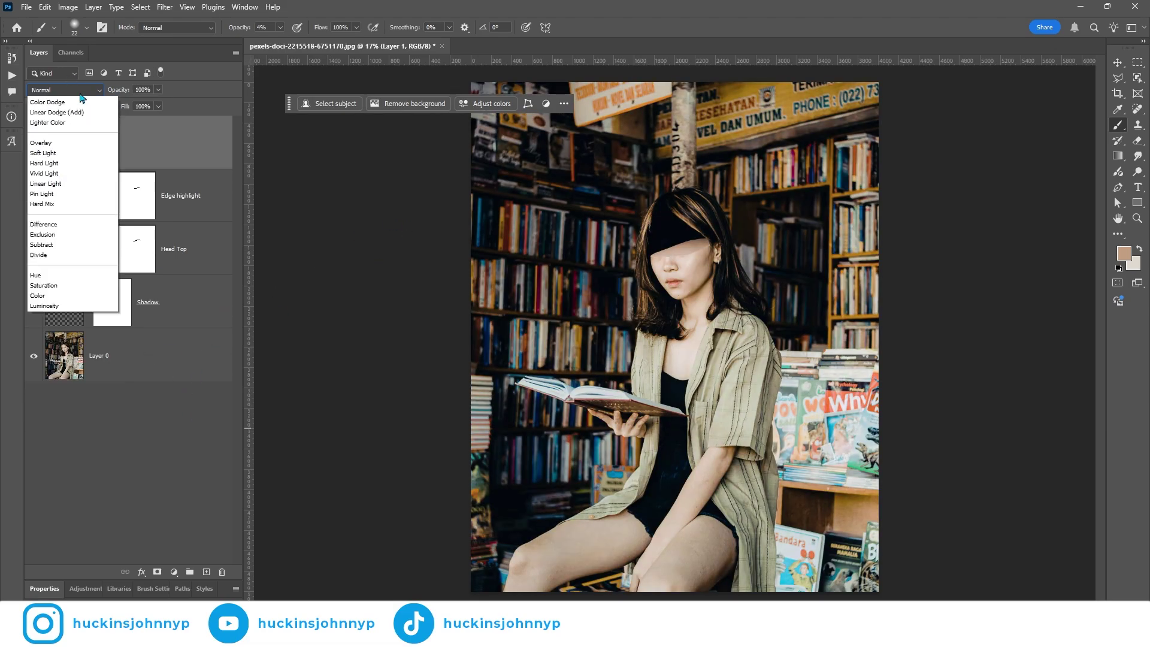
left_click(79, 88)
left_click(189, 457)
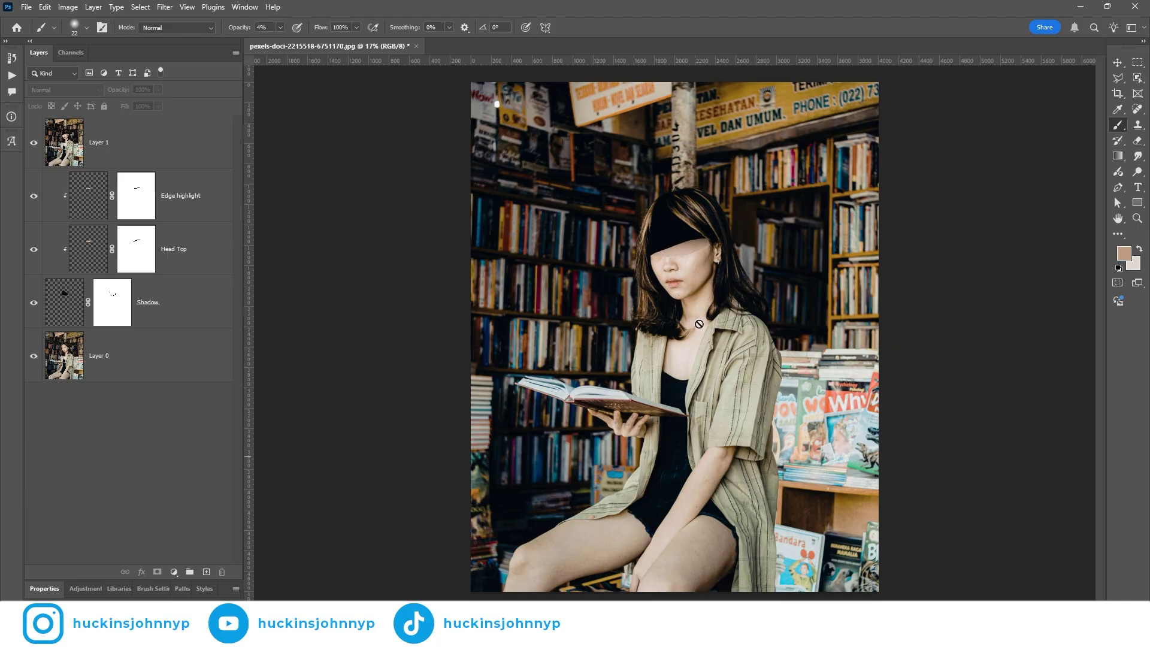
Attempt an automatic subject selection, dismiss the error, and return to Object Selection.
key("w")
key("alt+w")
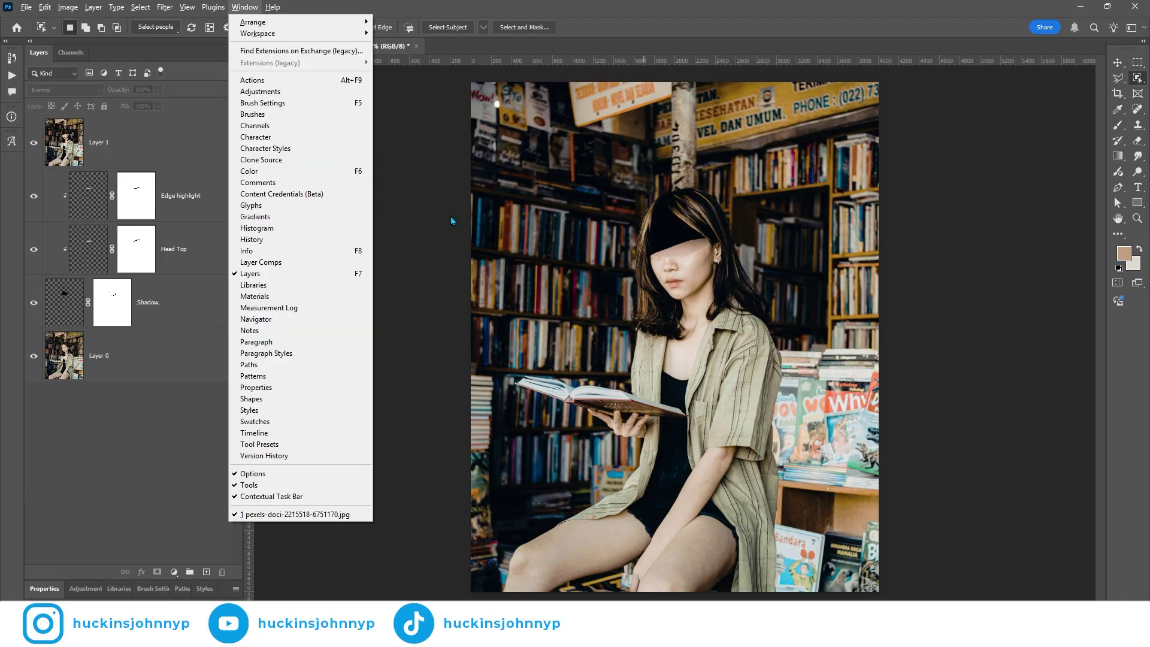
left_click(451, 221)
left_click(560, 266)
left_click(567, 234)
key("b")
key("alt+period")
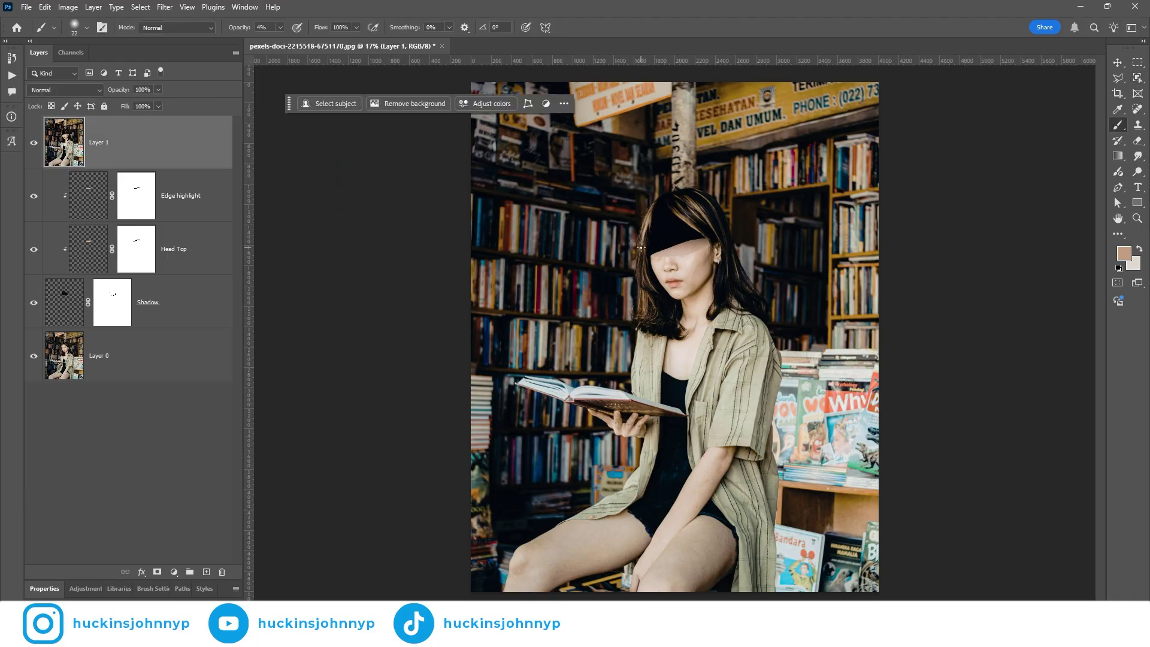
key("w")
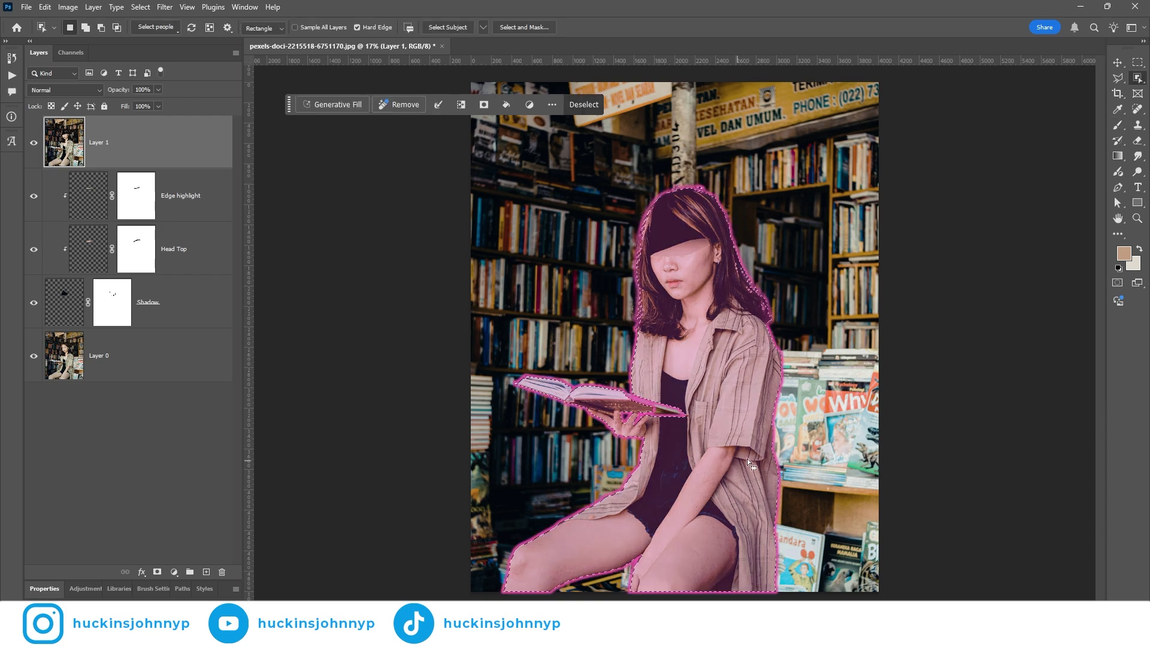
Select the woman with Object Selection and add the book she holds.
left_click(743, 377)
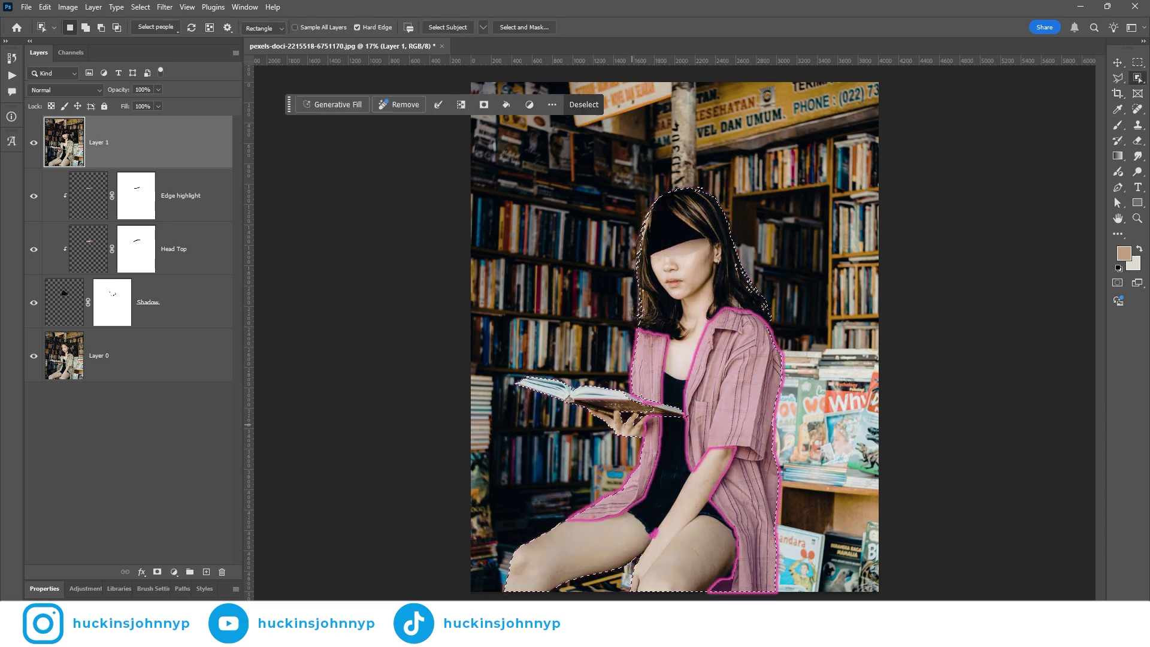
scroll(650, 401, "up", 3)
key("shift")
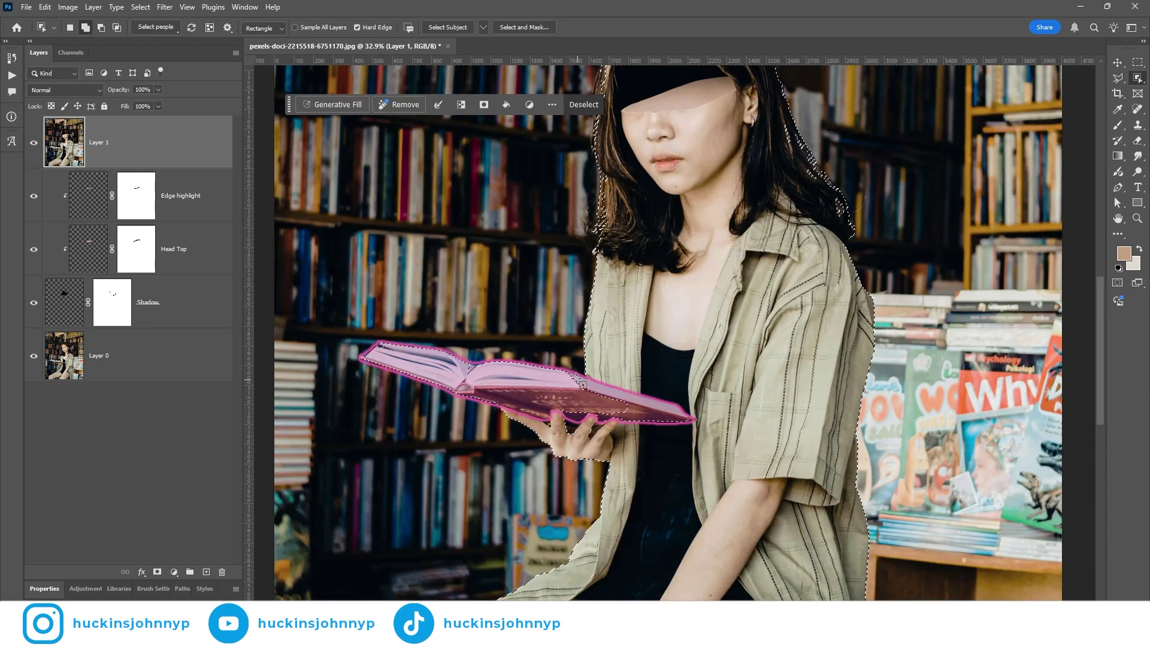
left_click(510, 410, "shift")
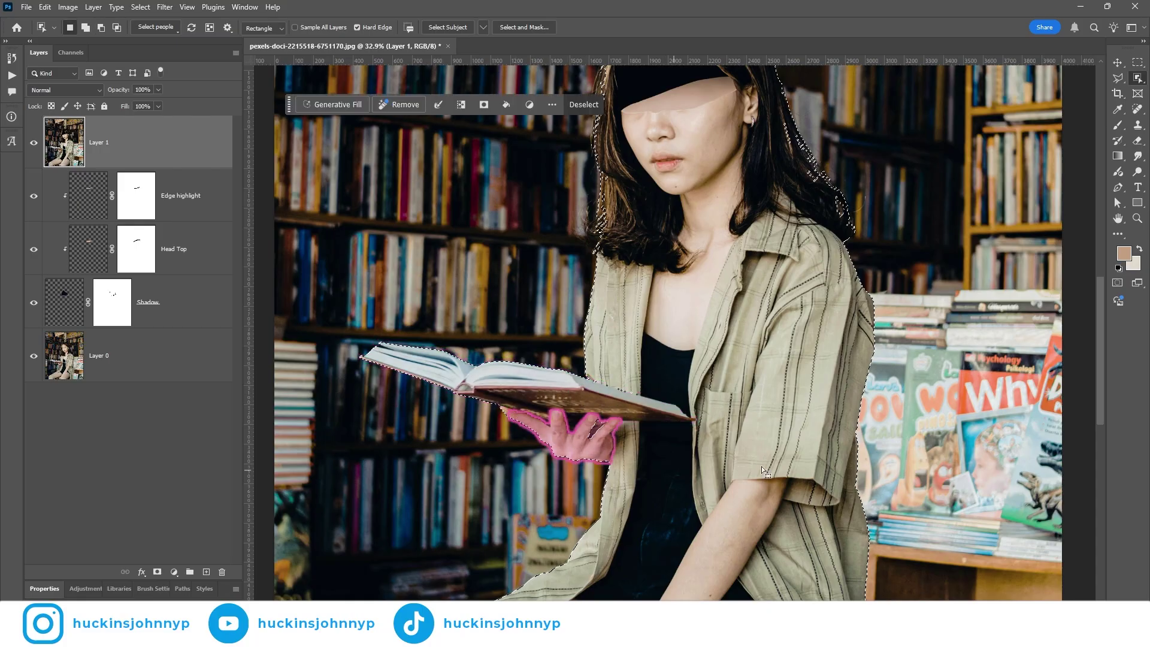
scroll(627, 430, "down", 3)
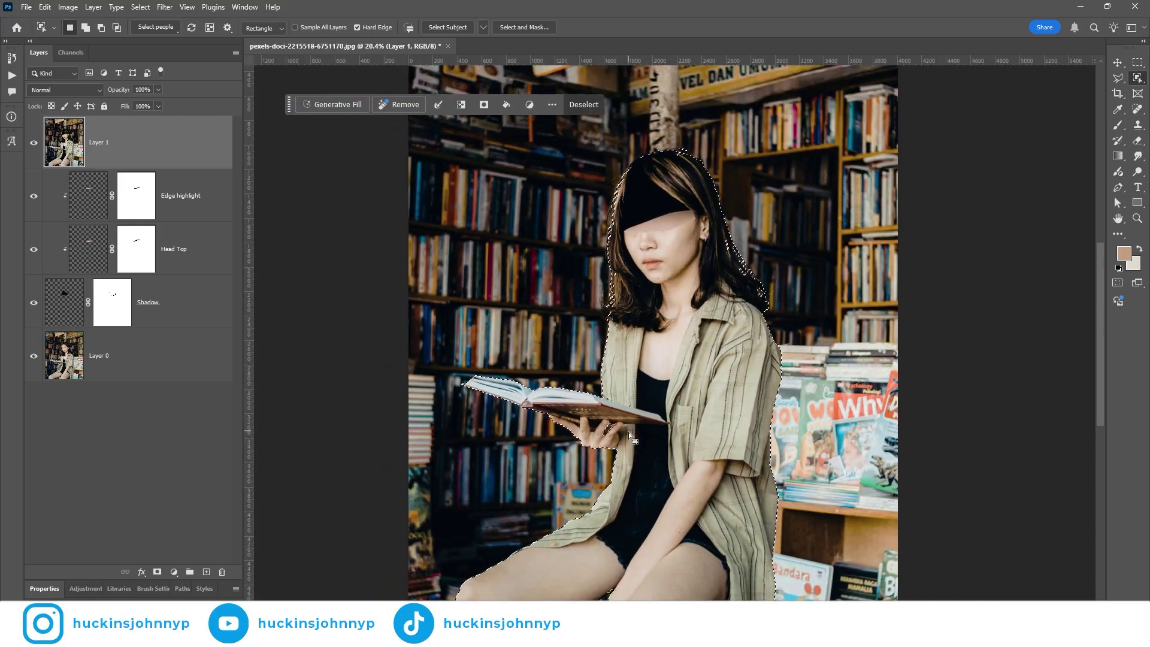
scroll(628, 432, "up", 5)
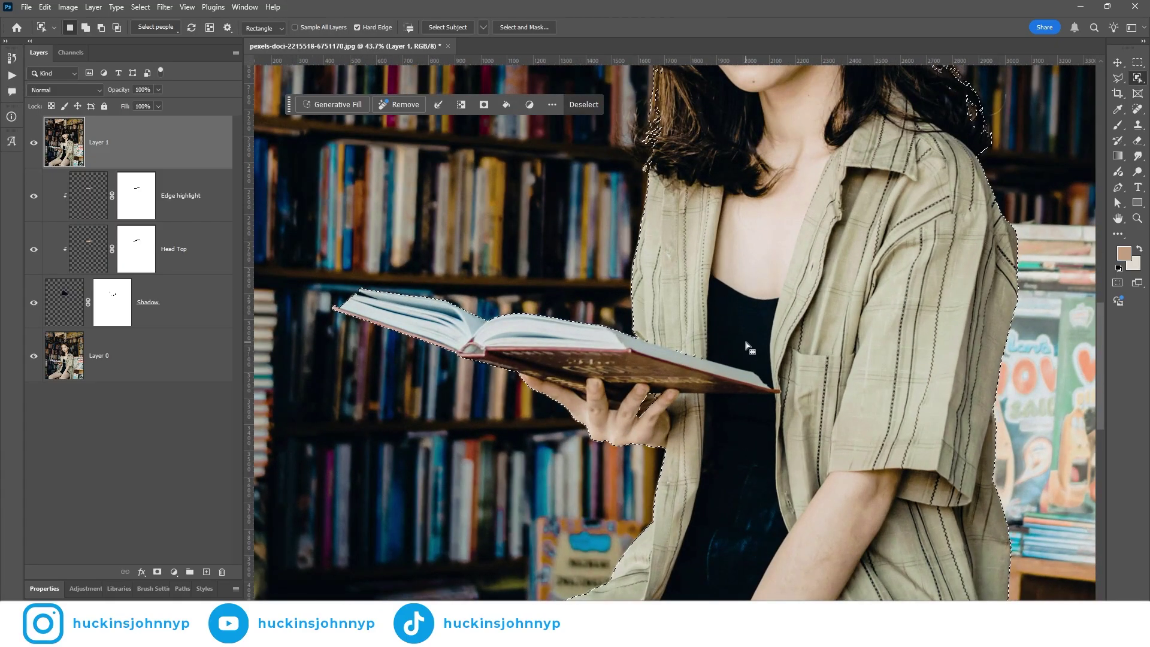
Add the hand under the book to the selection with a Polygonal Lasso outline.
key("l")
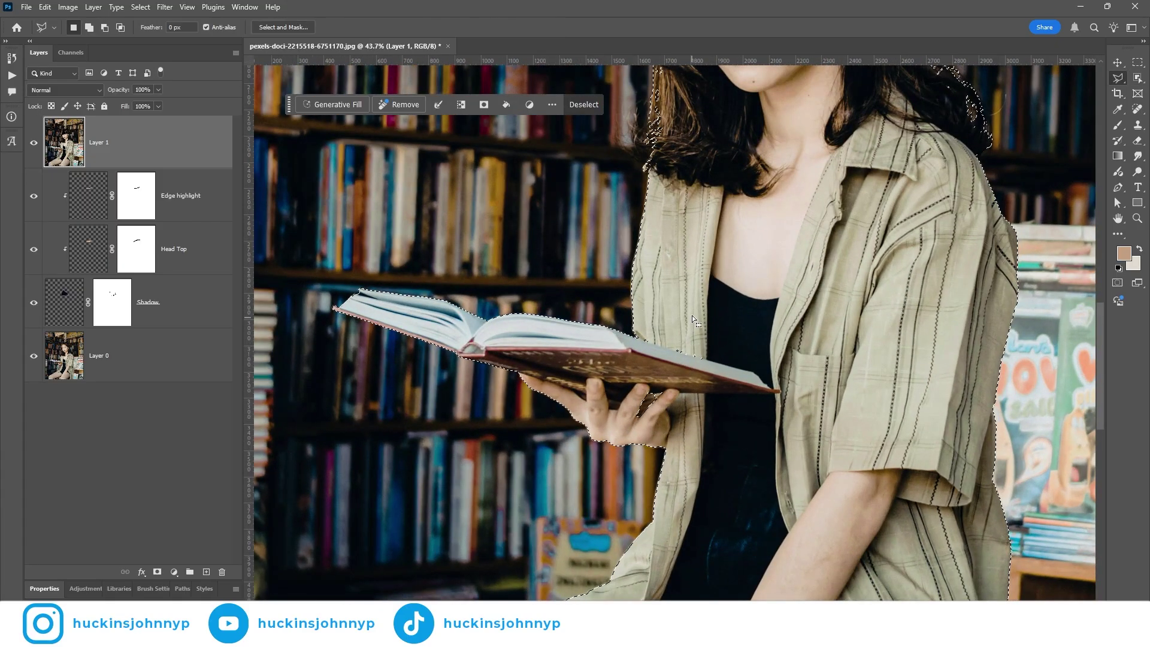
key("shift")
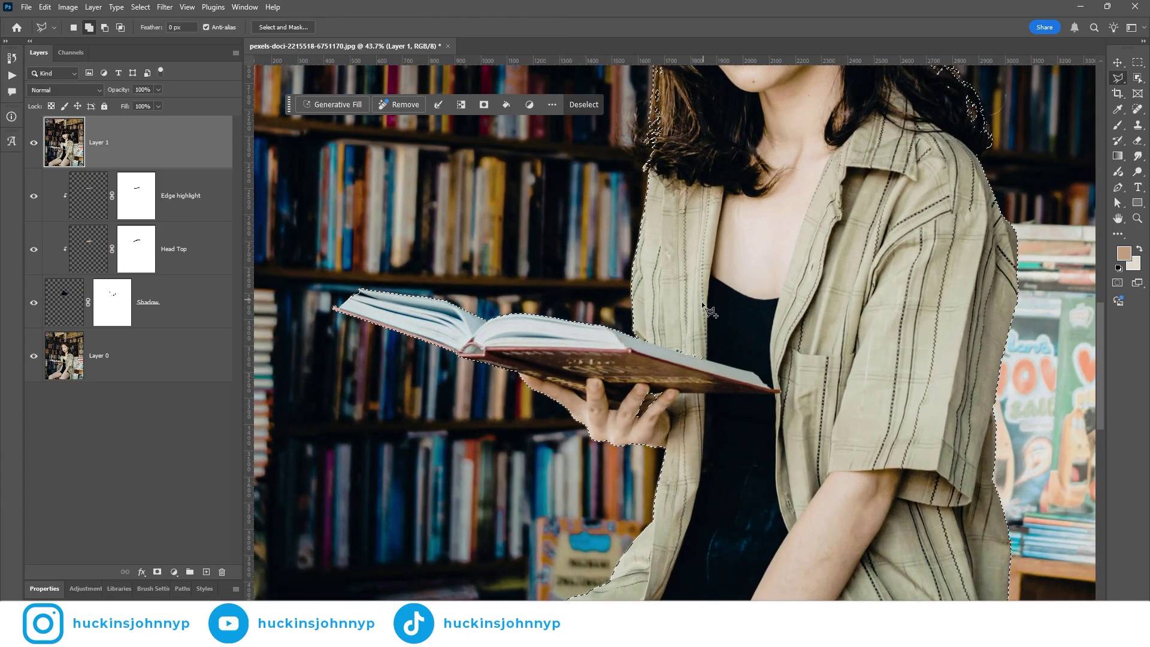
left_click(642, 336)
left_click(657, 318)
left_click(784, 337)
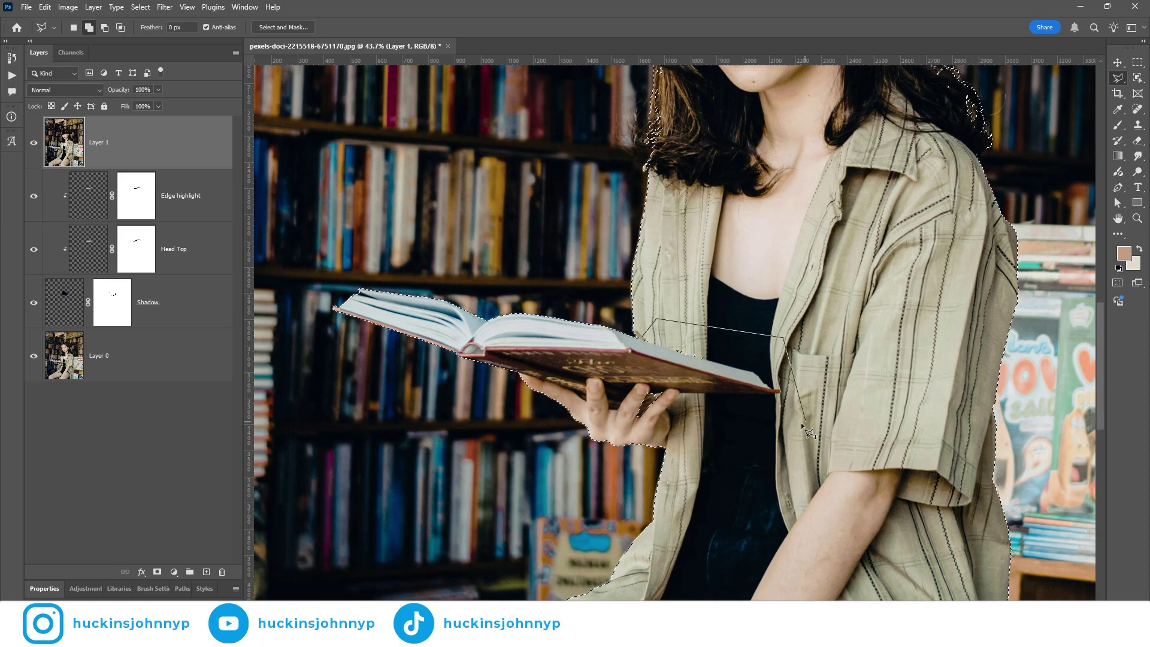
left_click(805, 421)
left_click(637, 430)
left_click(608, 410)
left_click(642, 335)
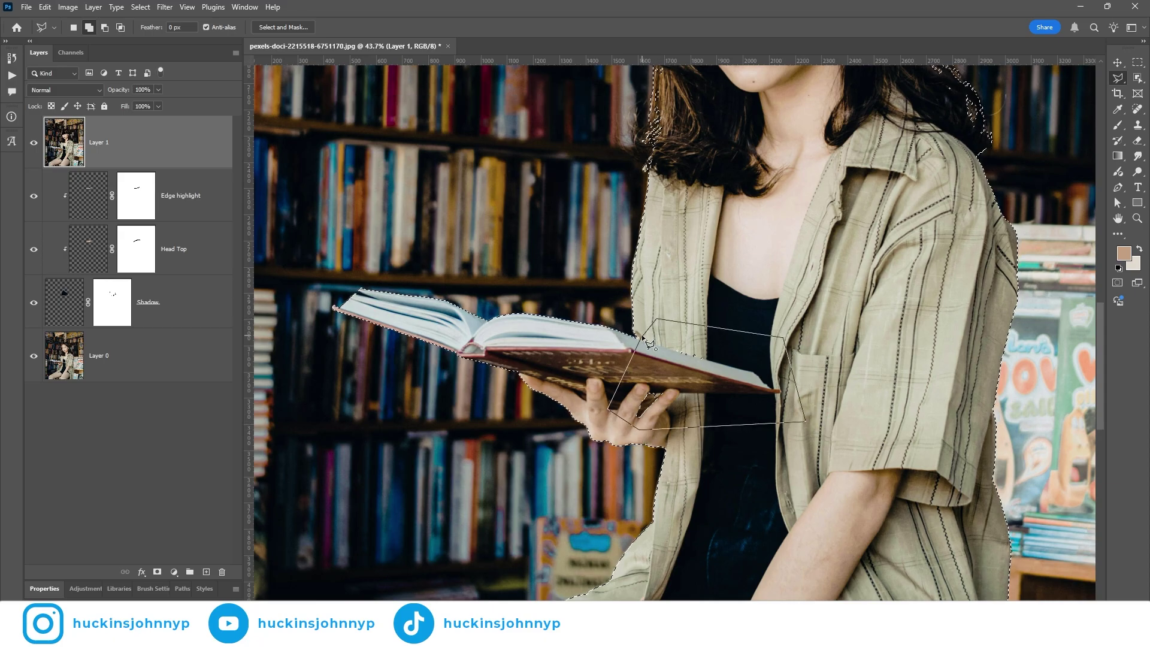
scroll(748, 329, "down", 2)
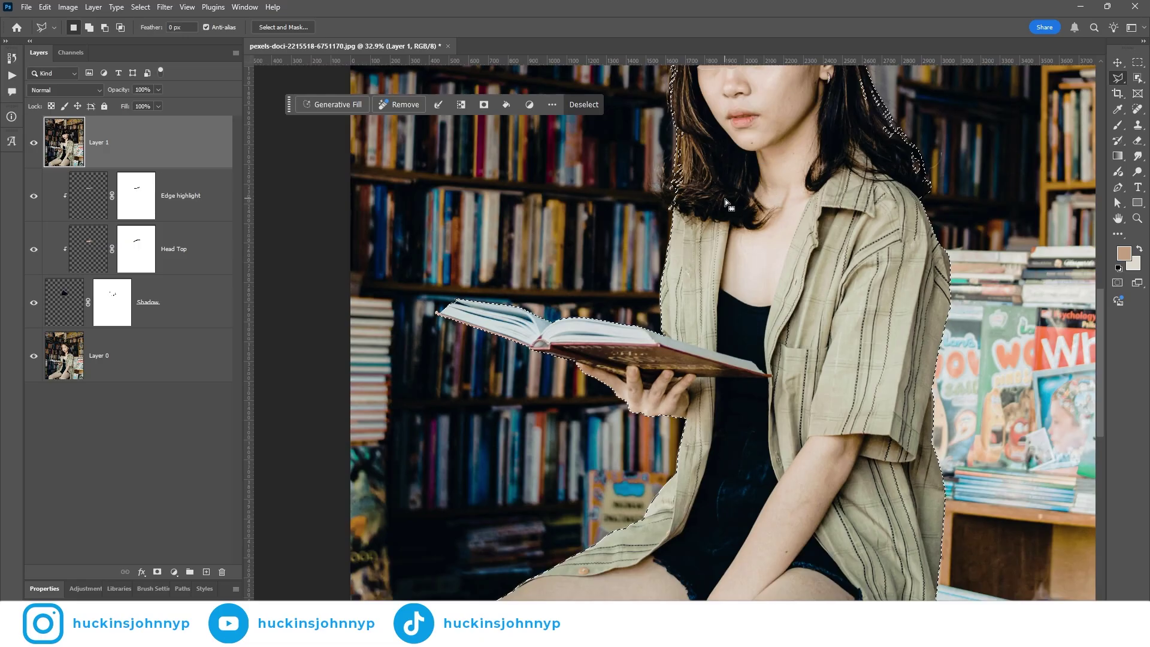
scroll(725, 199, "up", 1)
Pan up to bring the top of the woman's head into view.
left_click_drag(717, 187, 706, 299)
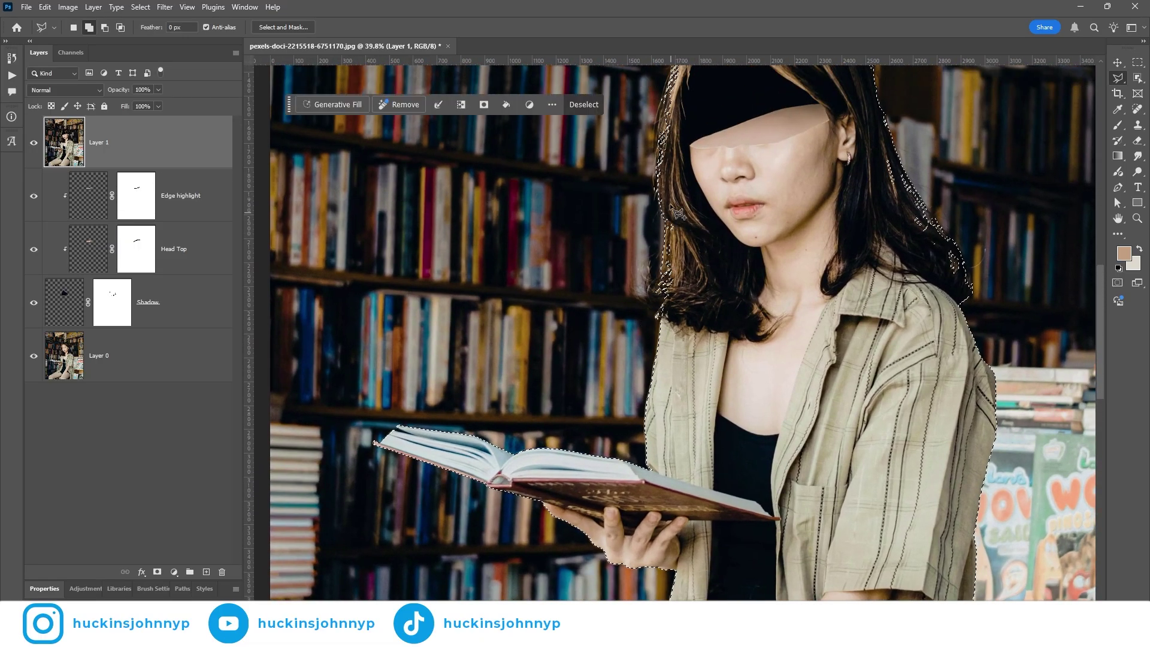
key("shift")
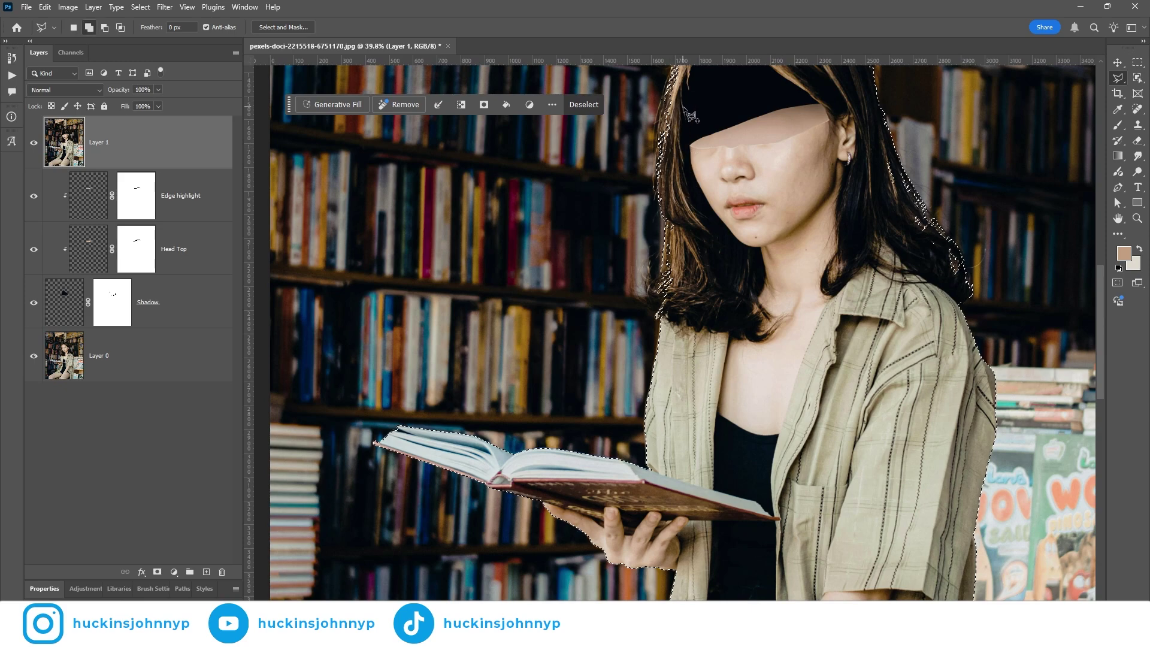
left_click_drag(686, 116, 683, 237)
Add the left edge of the hair to the selection with a lasso outline.
scroll(683, 237, "up", 5)
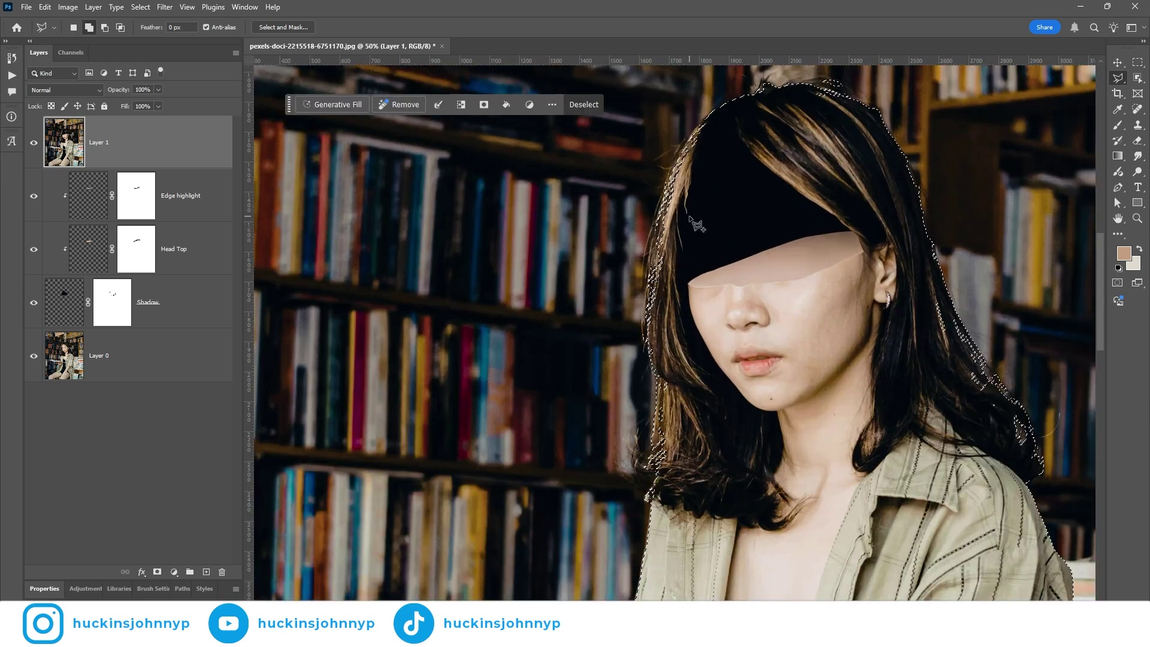
scroll(677, 207, "down", 3)
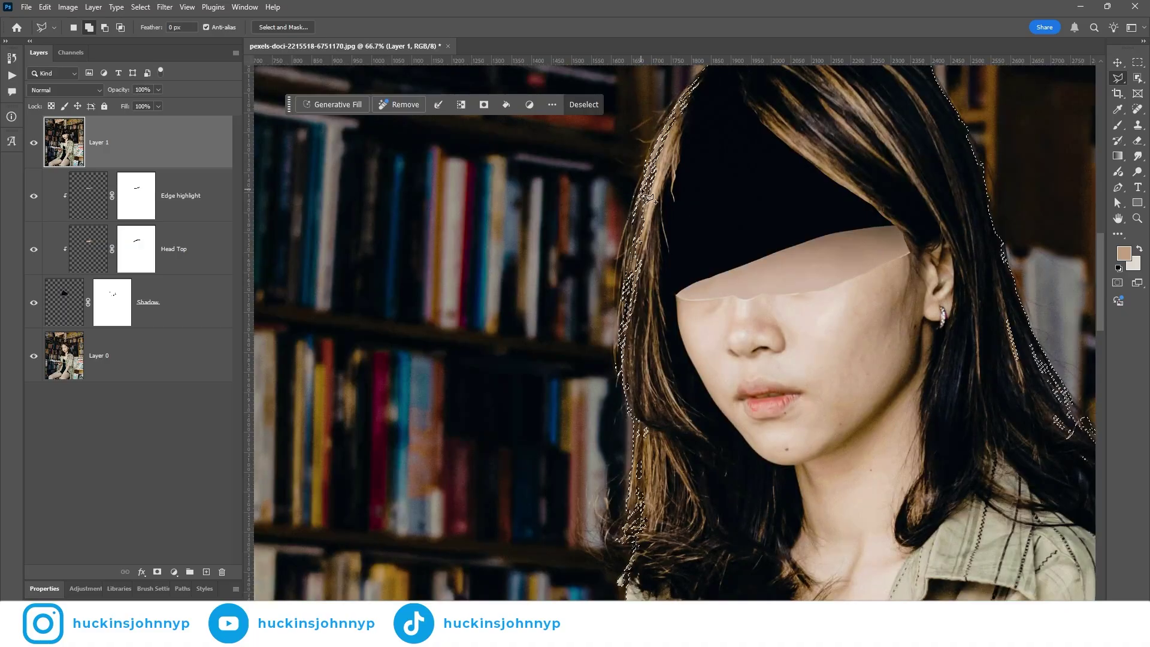
left_click(640, 215)
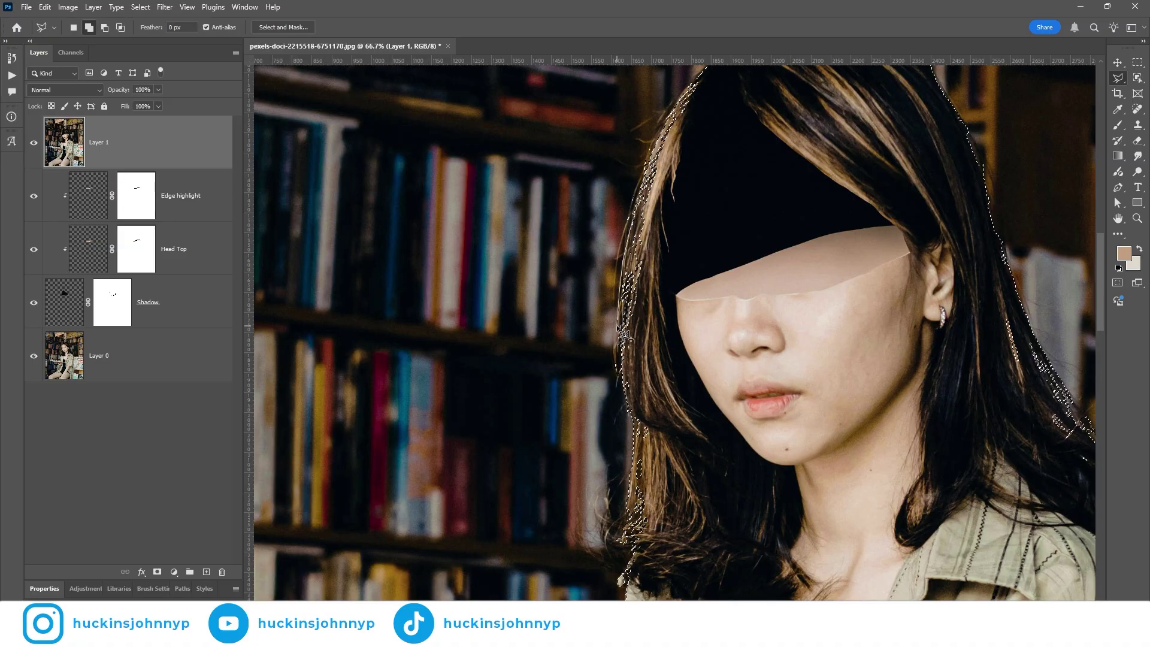
left_click(636, 423)
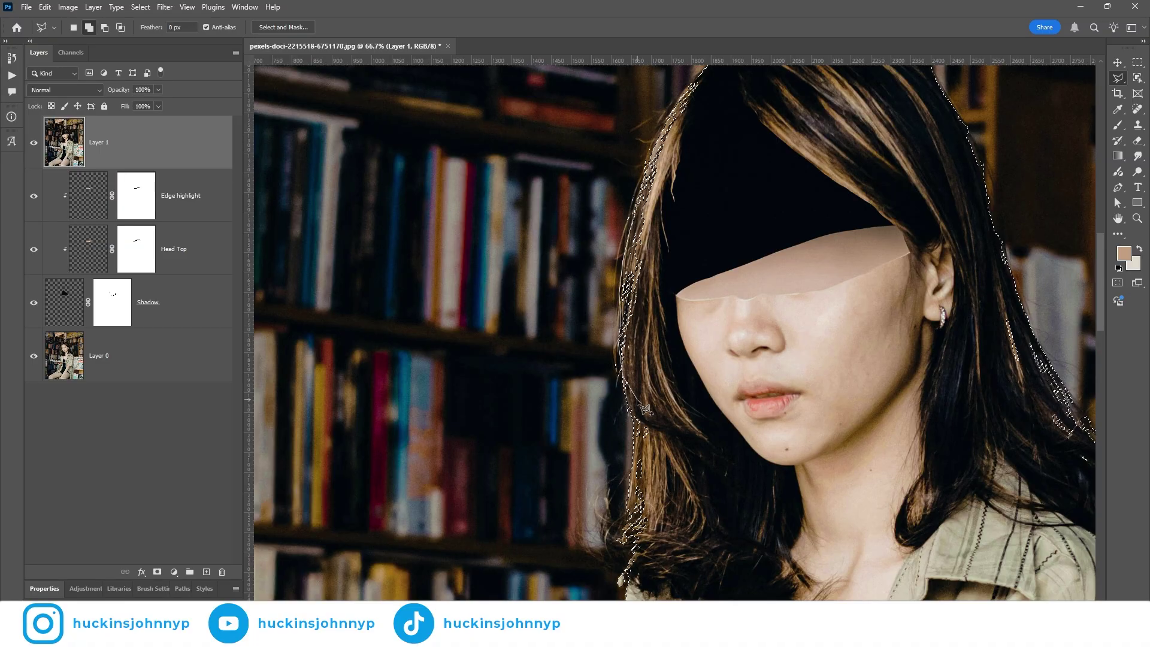
left_click(624, 532)
left_click(611, 568)
double_click(619, 575)
Add the top and right edge of the hair to the selection.
scroll(701, 226, "up", 2)
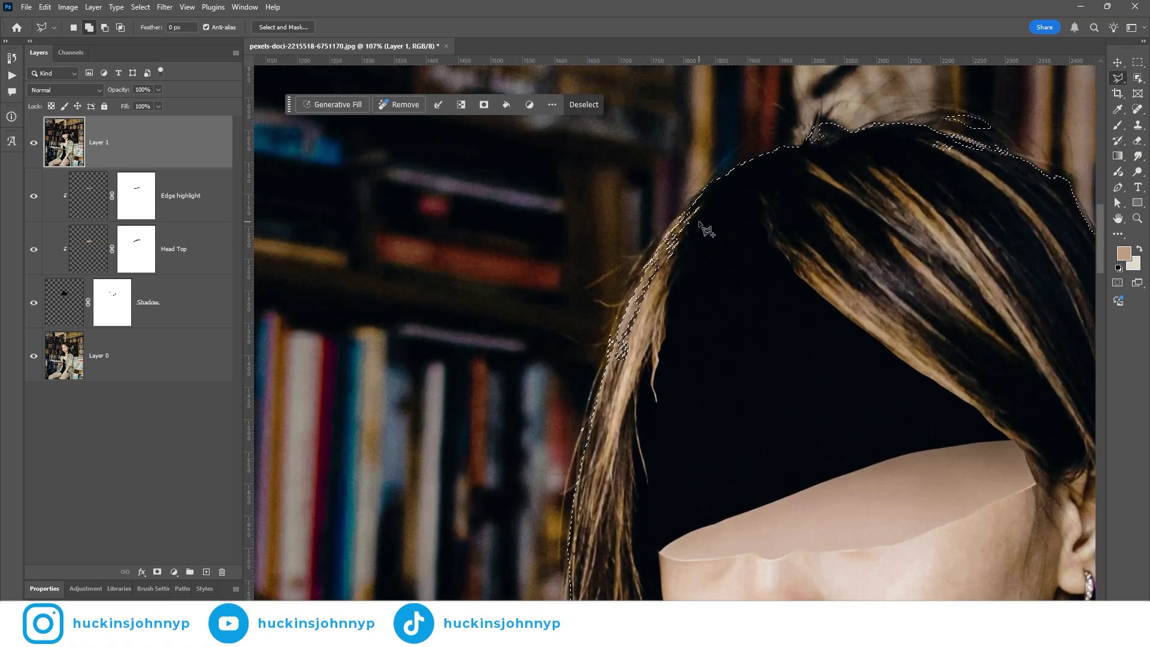
scroll(717, 172, "up", 1)
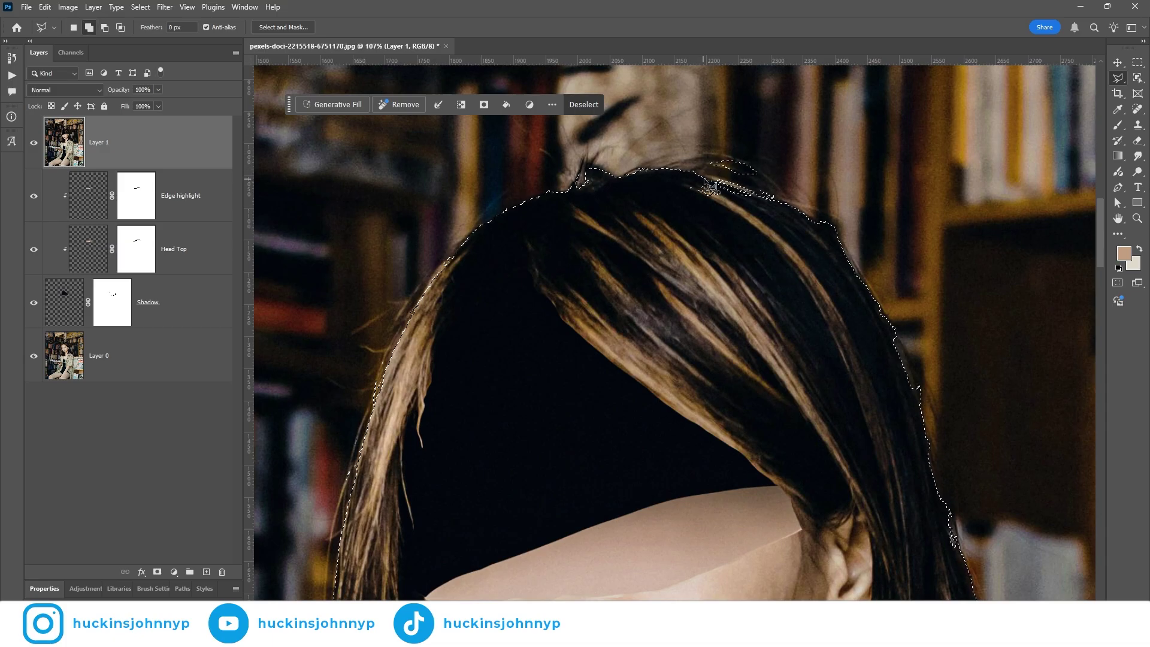
left_click(717, 185)
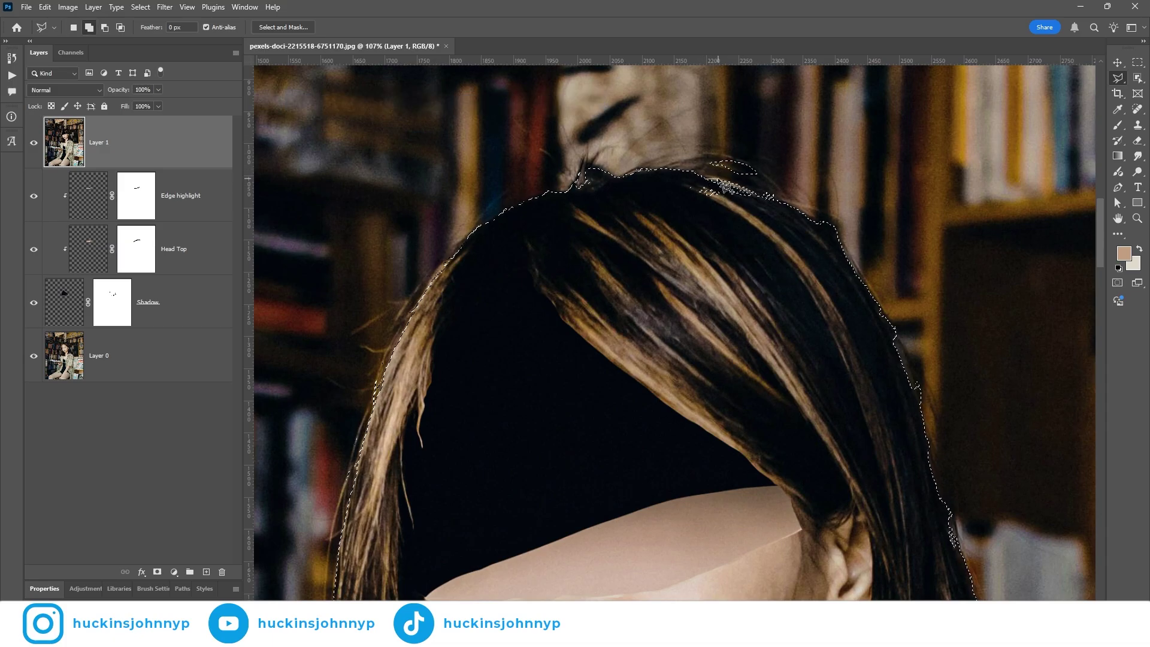
left_click(686, 175)
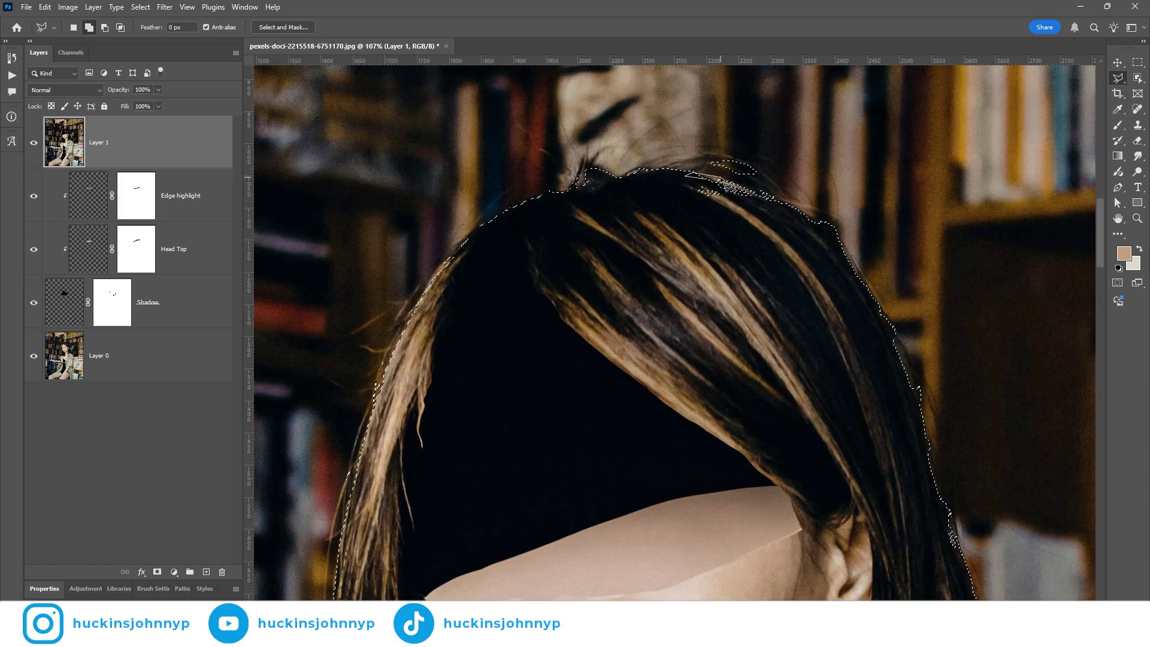
left_click(773, 197)
left_click(825, 228)
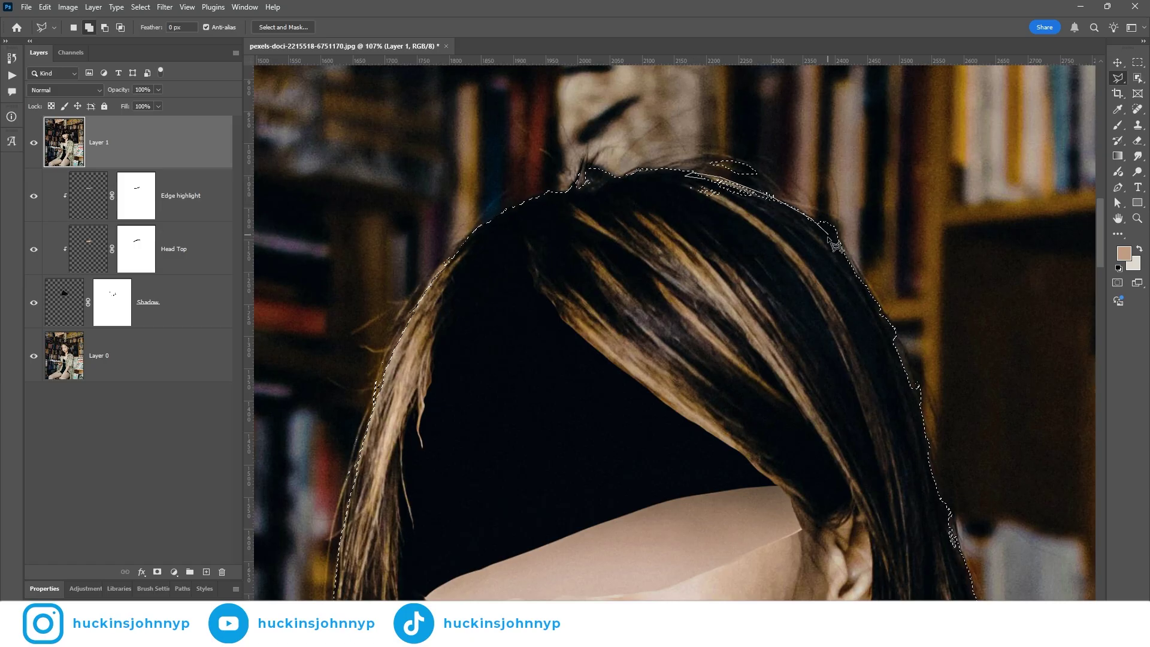
left_click(716, 186)
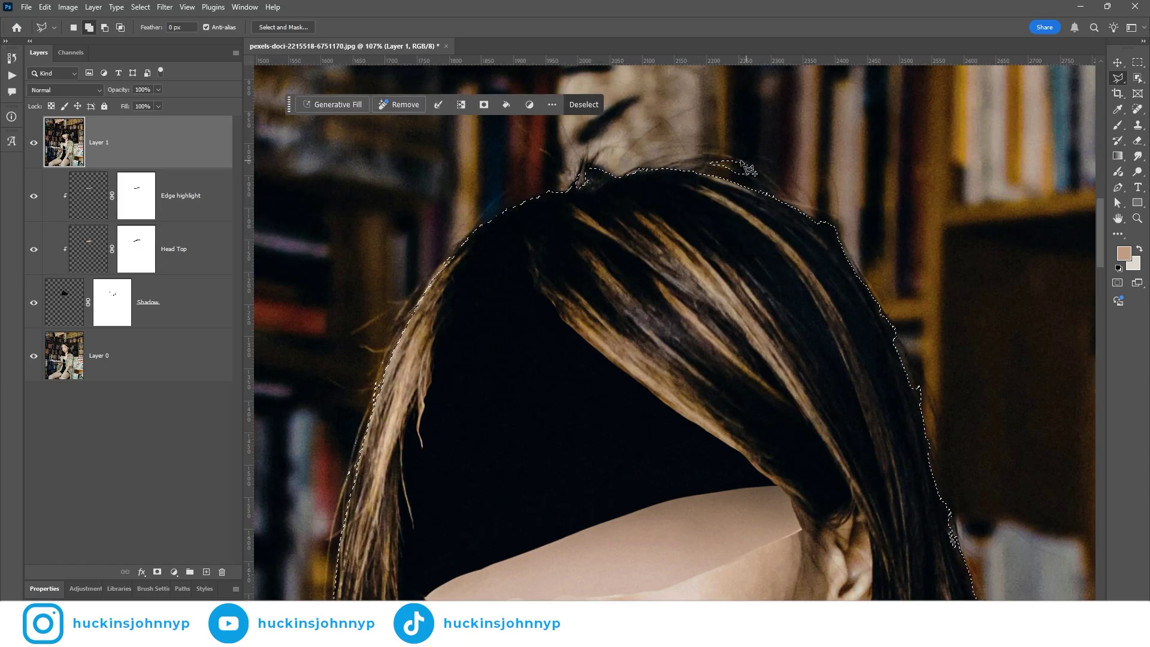
Subtract the stray area above the head from the selection.
key("alt")
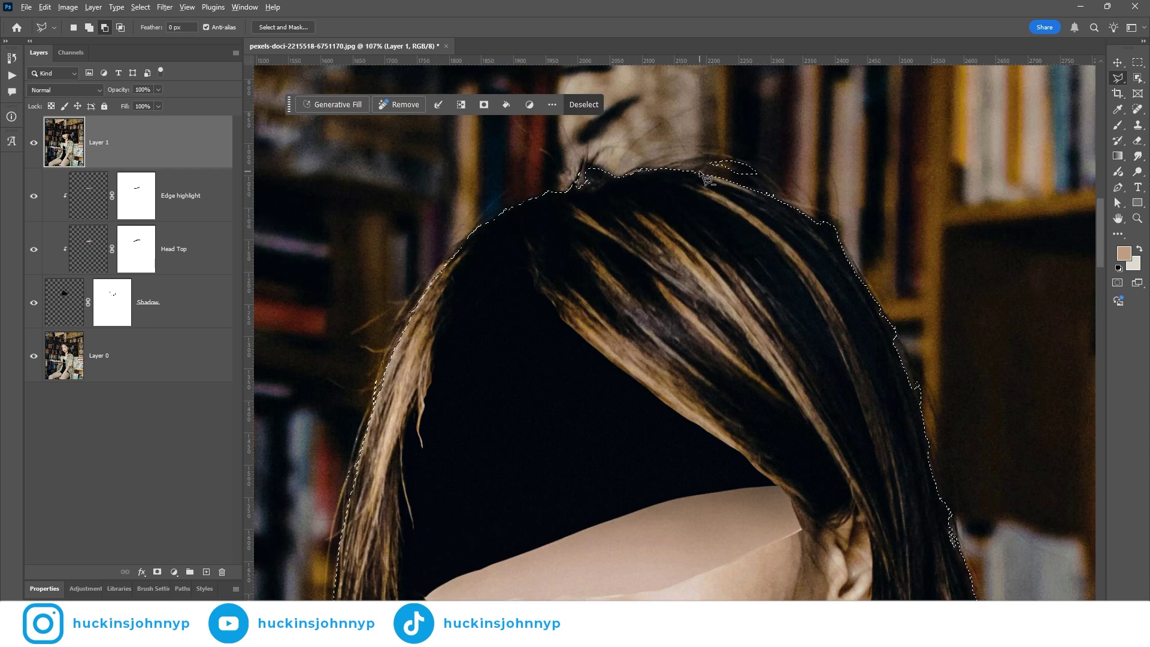
left_click(704, 174)
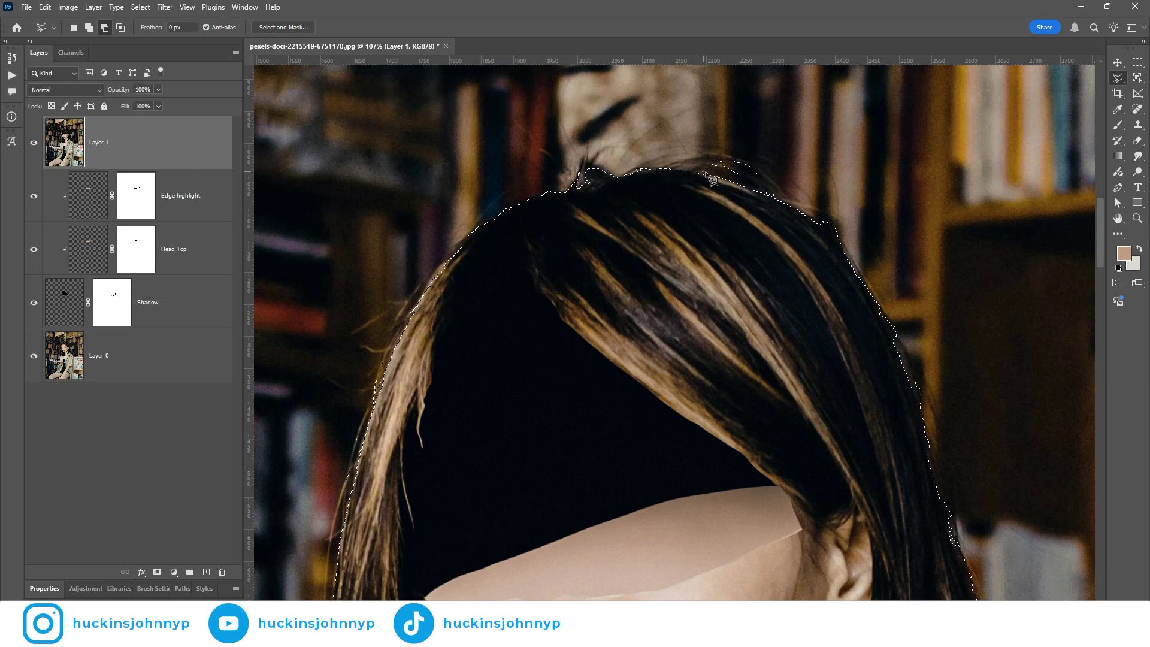
left_click(763, 195)
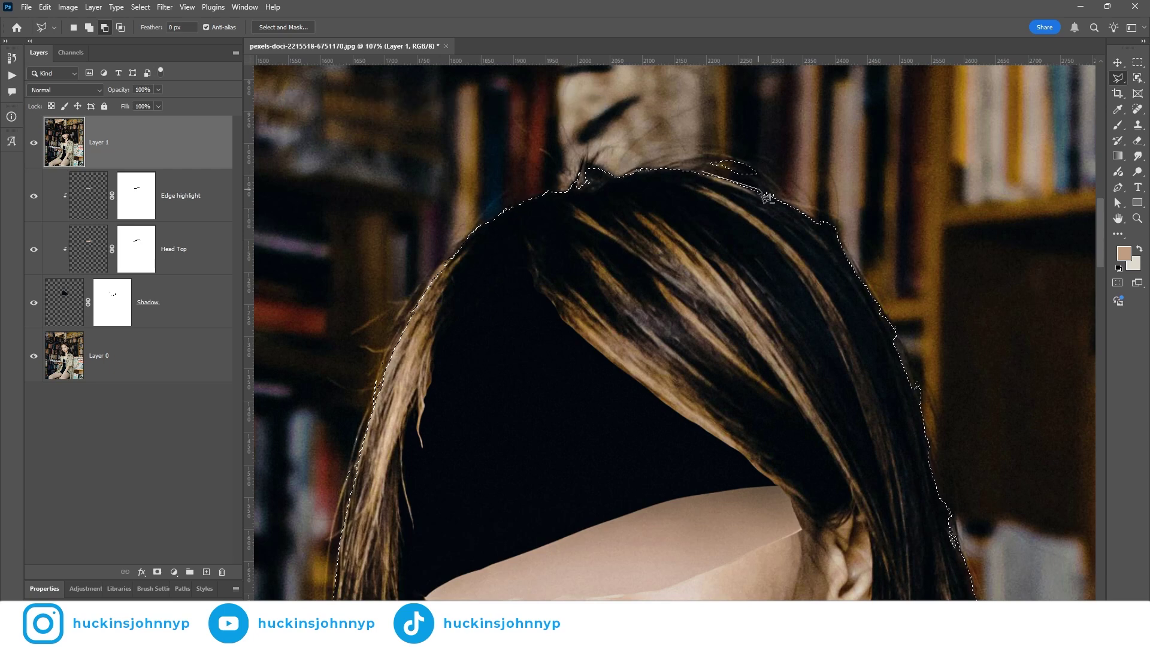
left_click(815, 215)
left_click(816, 175)
left_click(741, 141)
left_click(663, 133)
left_click(615, 166)
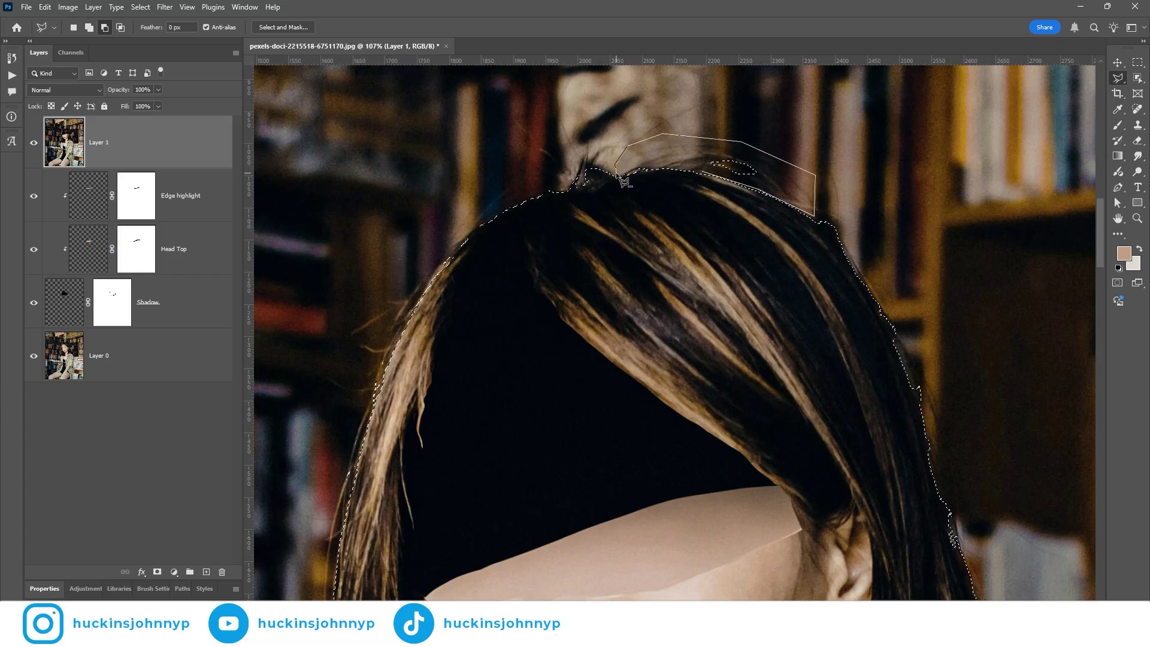
left_click(621, 173)
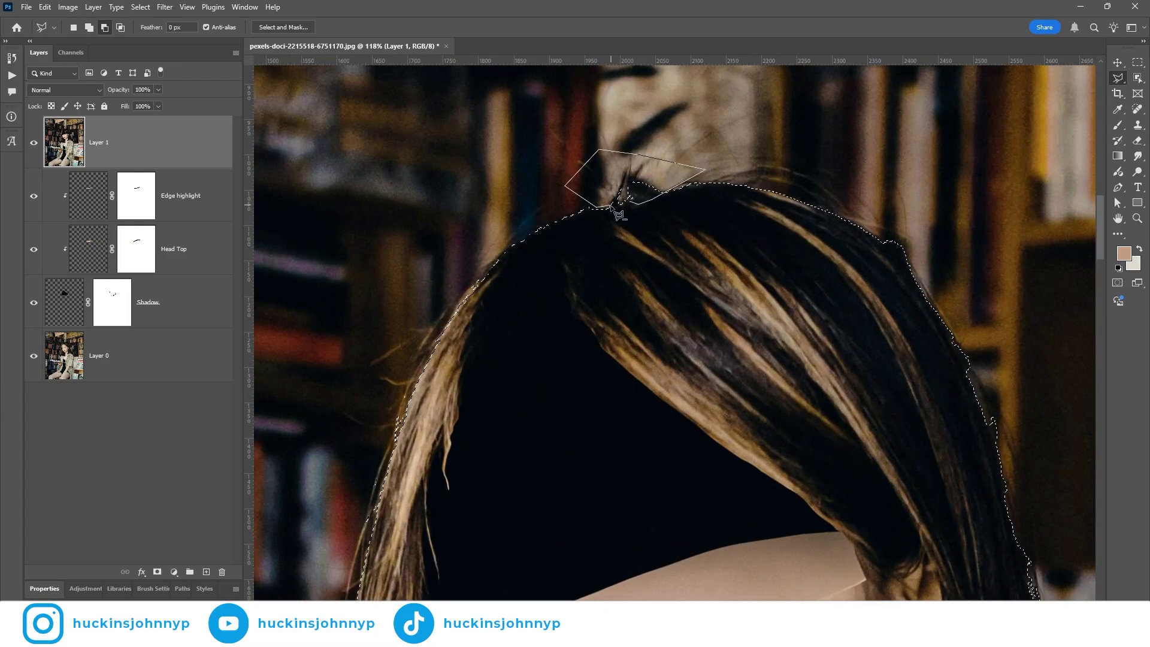
double_click(738, 191)
scroll(749, 312, "down", 5)
scroll(729, 335, "down", 4)
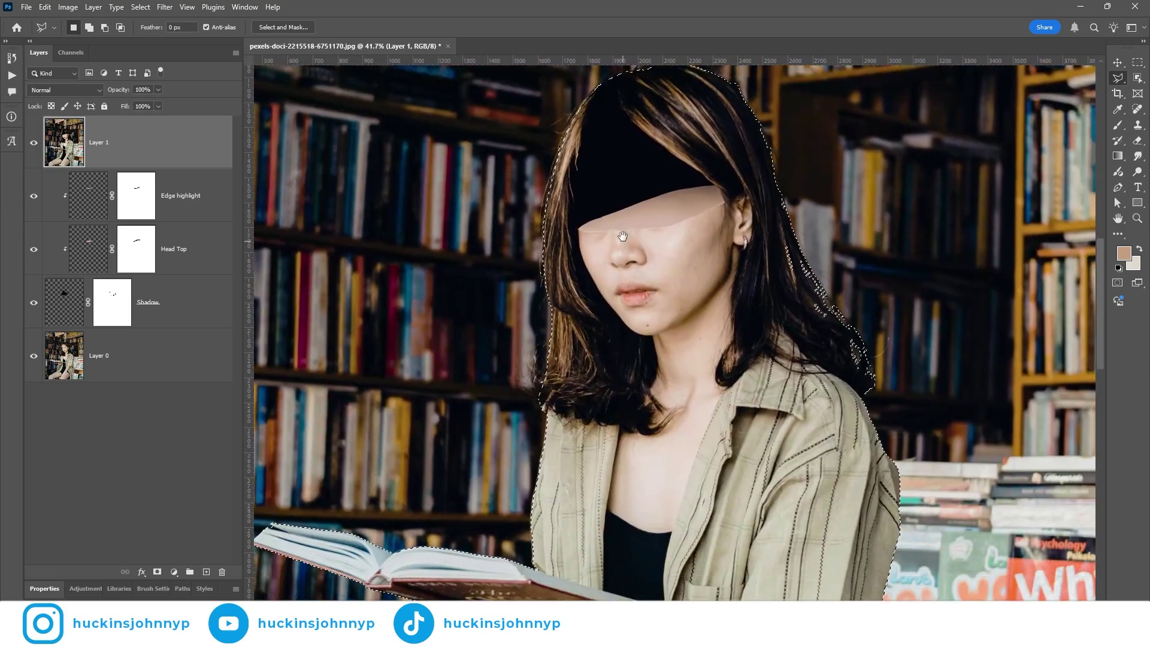
scroll(605, 244, "down", 3)
scroll(605, 244, "down", 1)
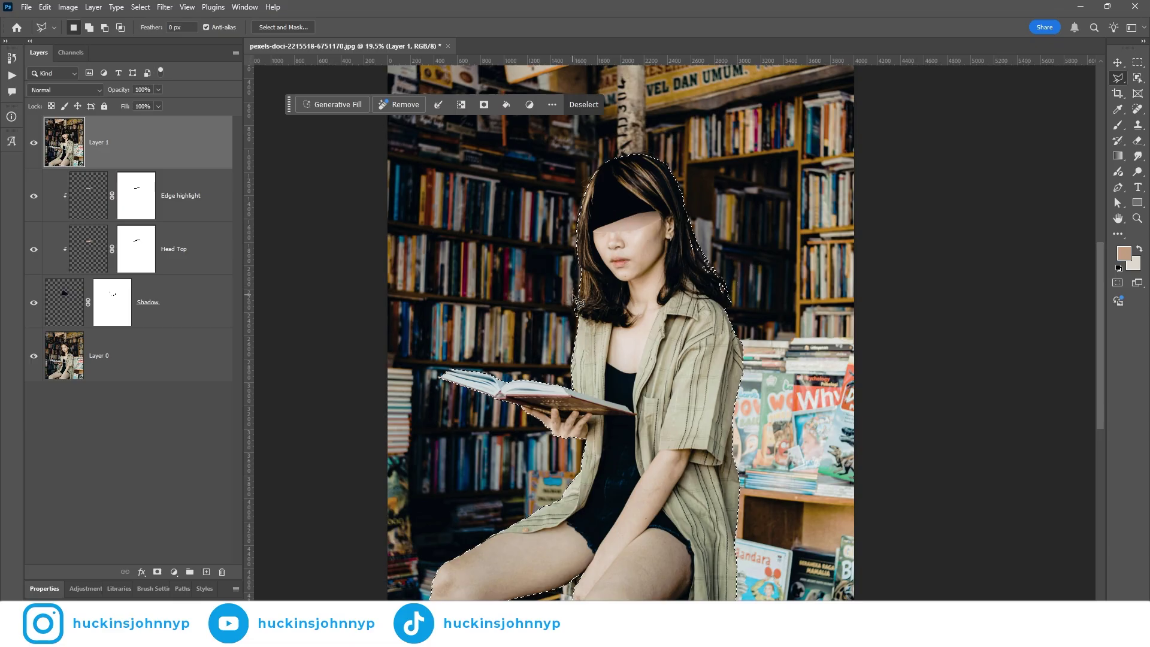
scroll(616, 239, "up", 3)
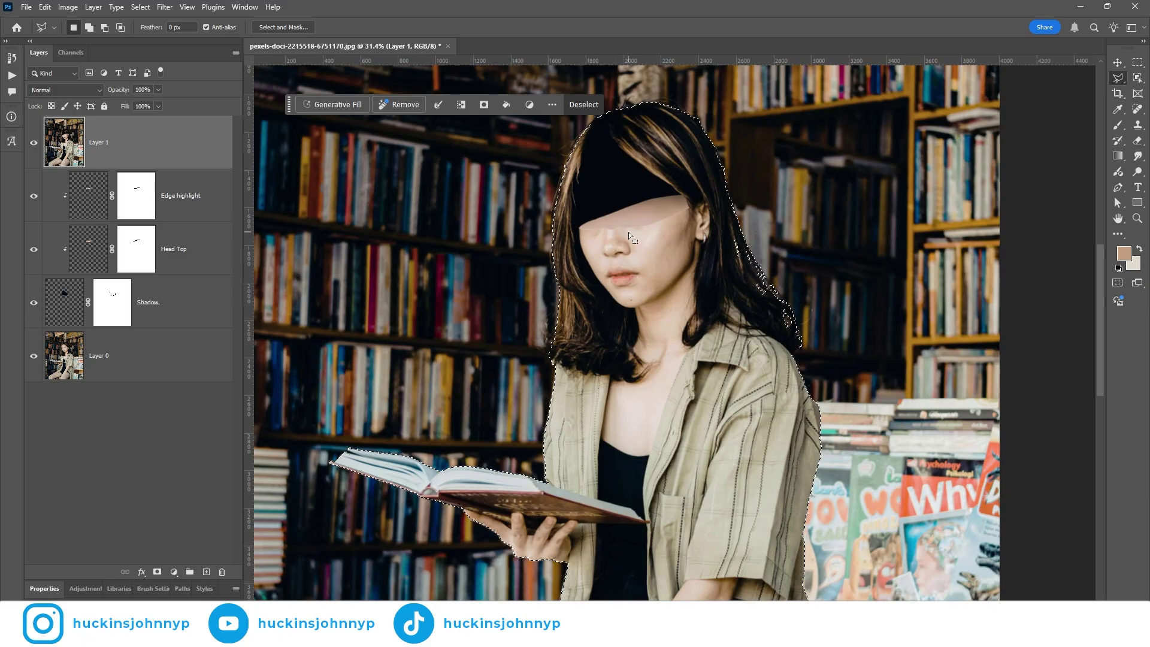
scroll(620, 218, "down", 2)
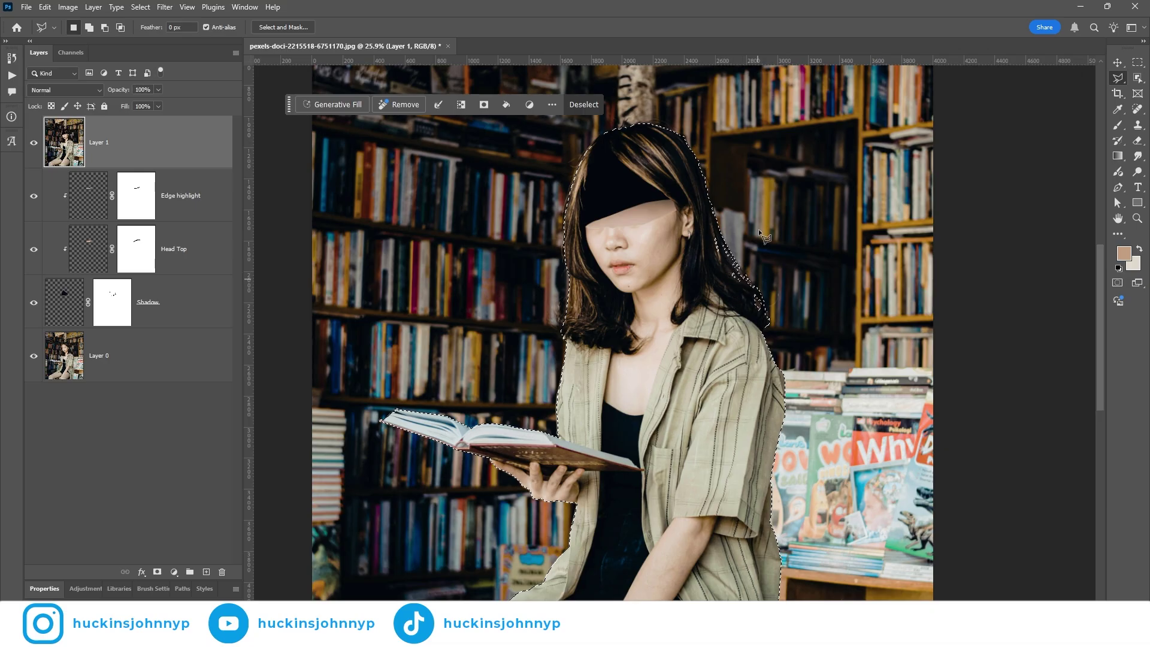
scroll(771, 293, "down", 3)
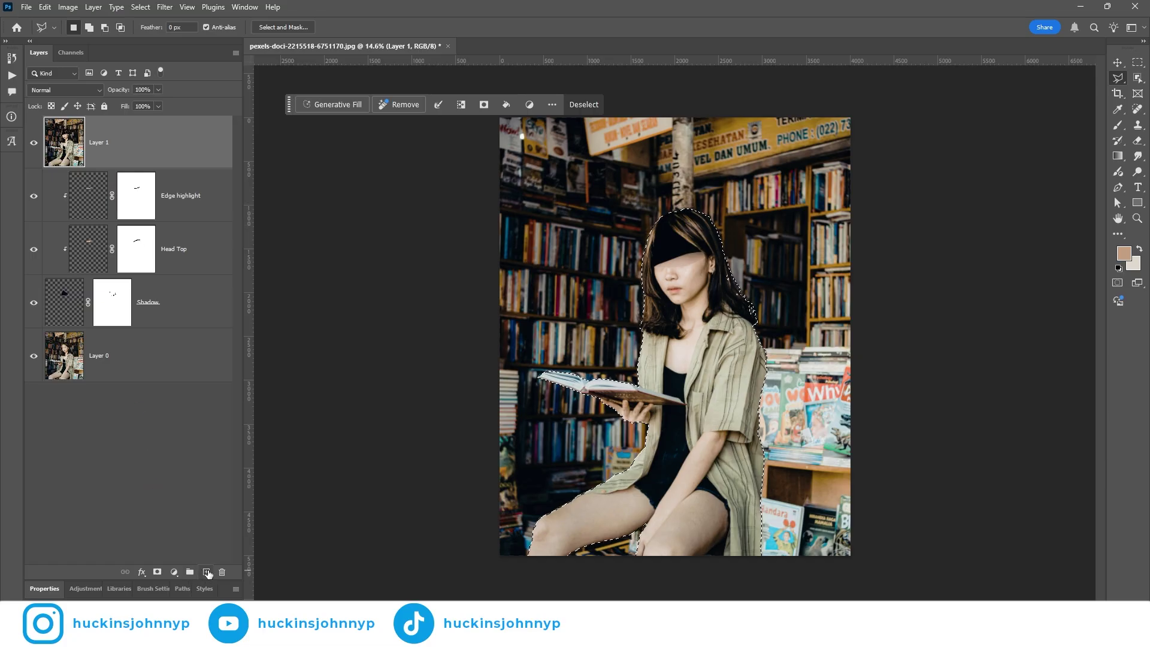
Mask Layer 1 to the woman and group Edge highlight through Layer 0 as 'Comp'.
left_click(157, 572)
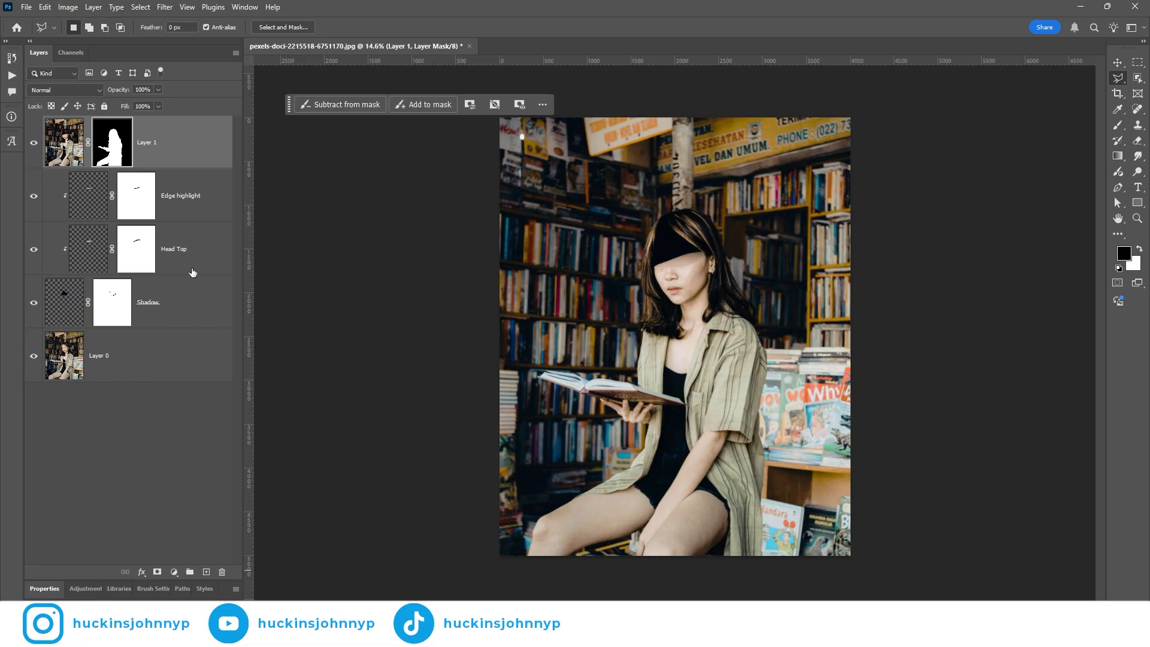
left_click(205, 202)
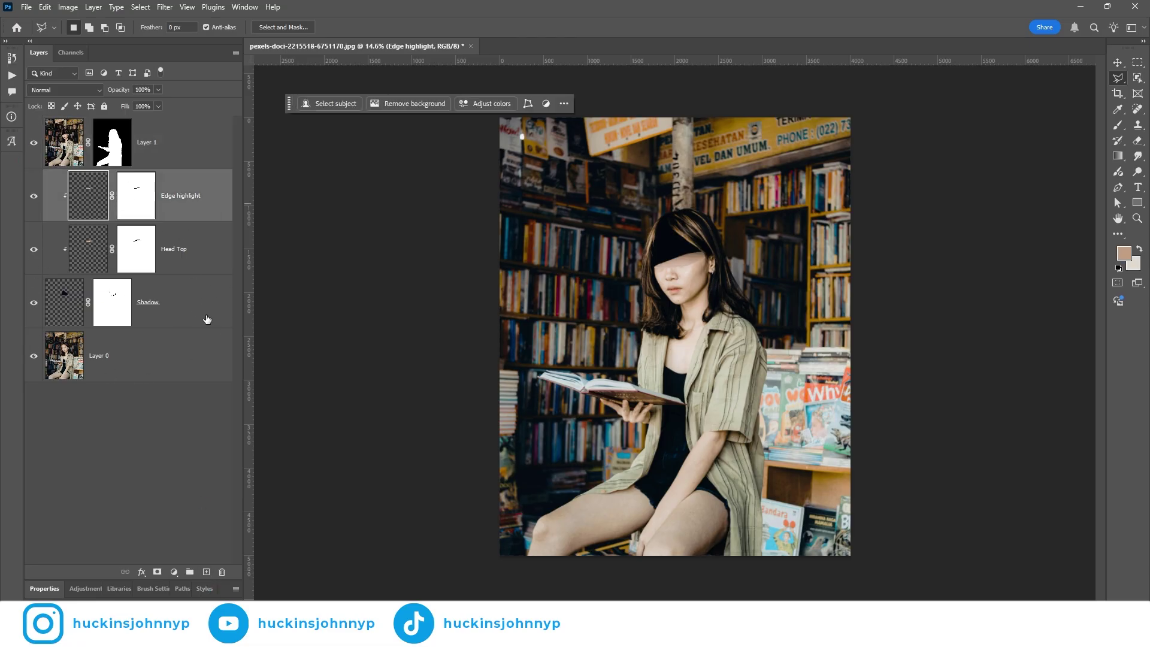
left_click(178, 356, "shift")
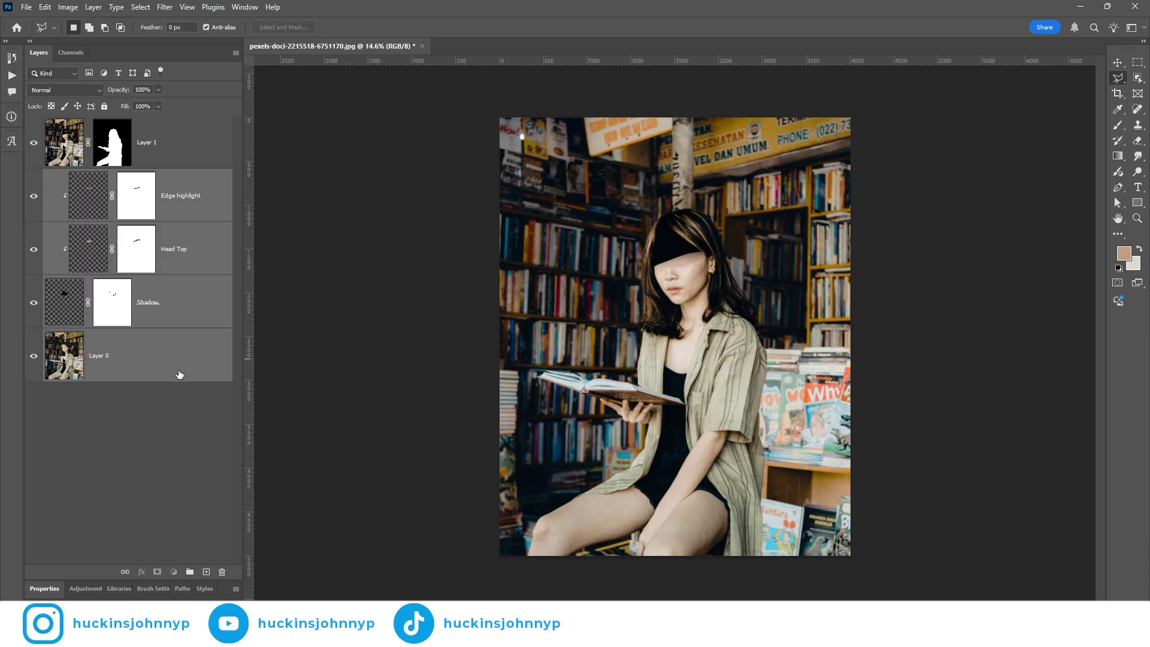
left_click_drag(182, 372, 189, 572)
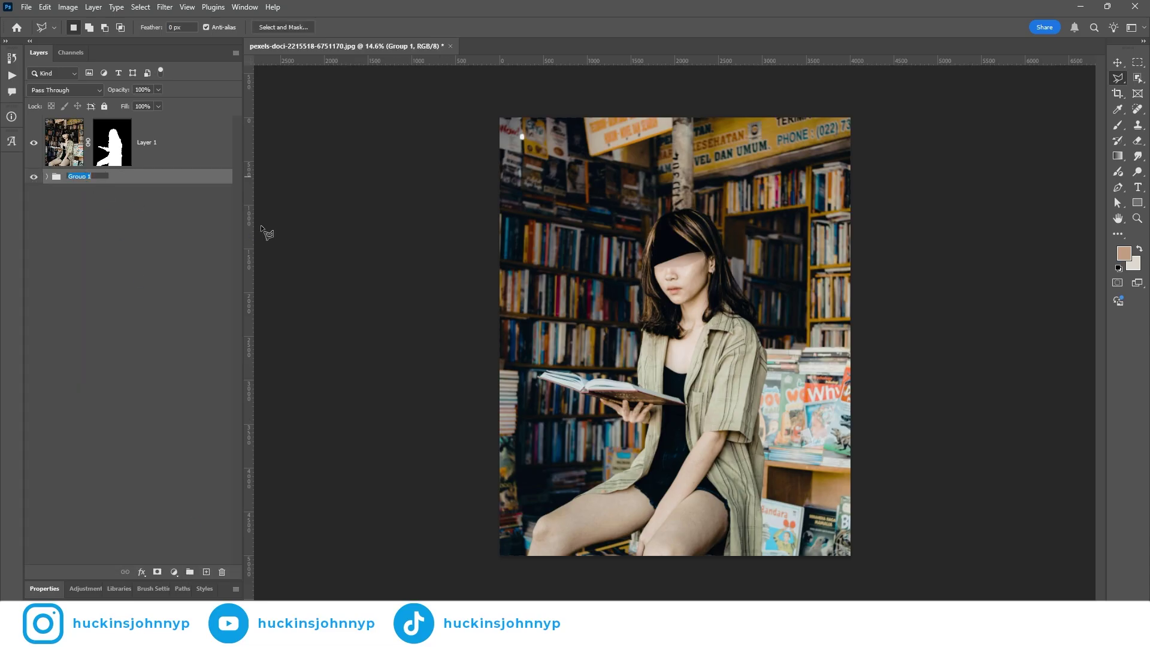
type("Comp")
key("Return")
Hide the Comp group and zoom and pan to inspect the cut-out woman on transparency.
left_click(34, 177)
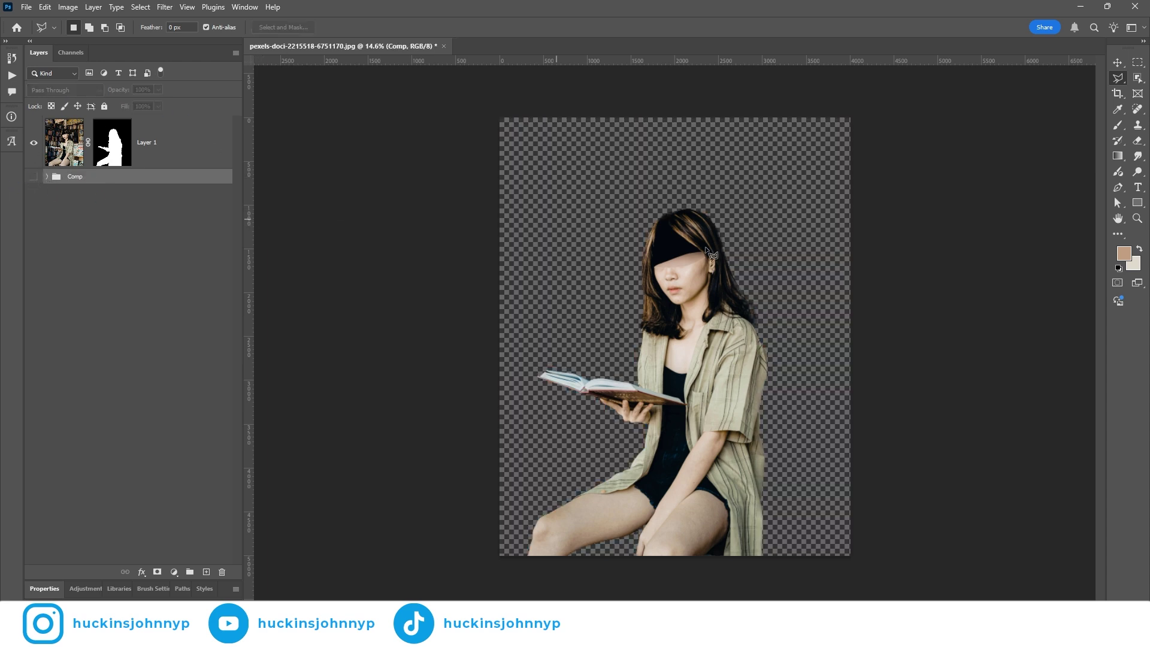
scroll(779, 293, "up", 6)
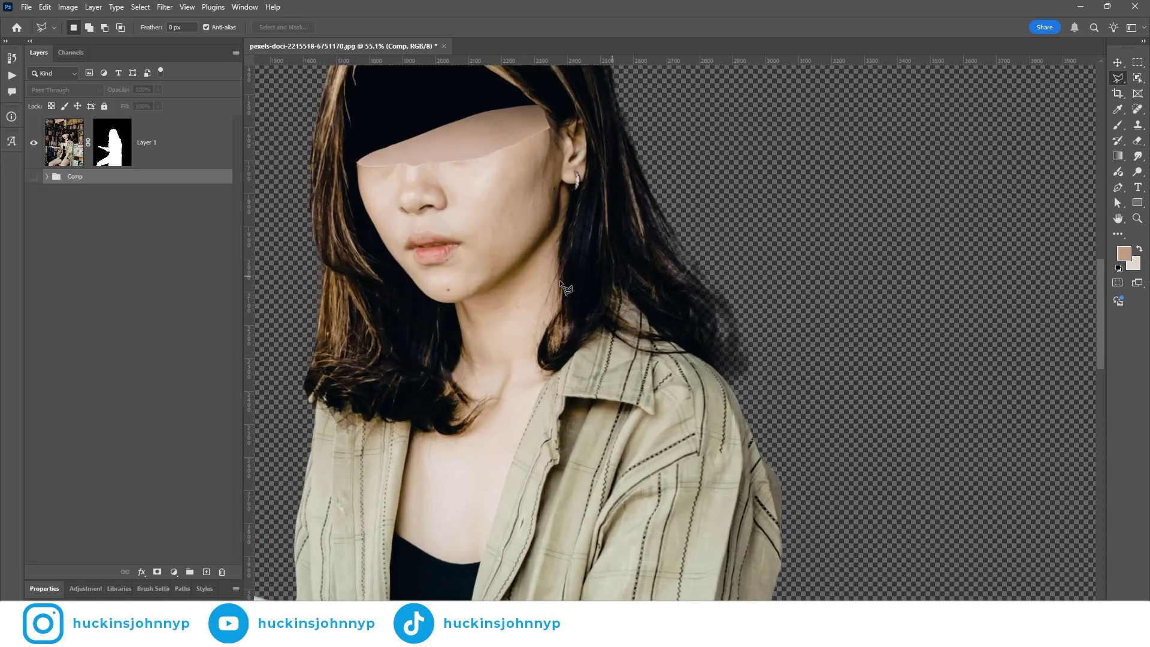
scroll(574, 239, "down", 2)
scroll(422, 329, "down", 2)
scroll(413, 361, "down", 2)
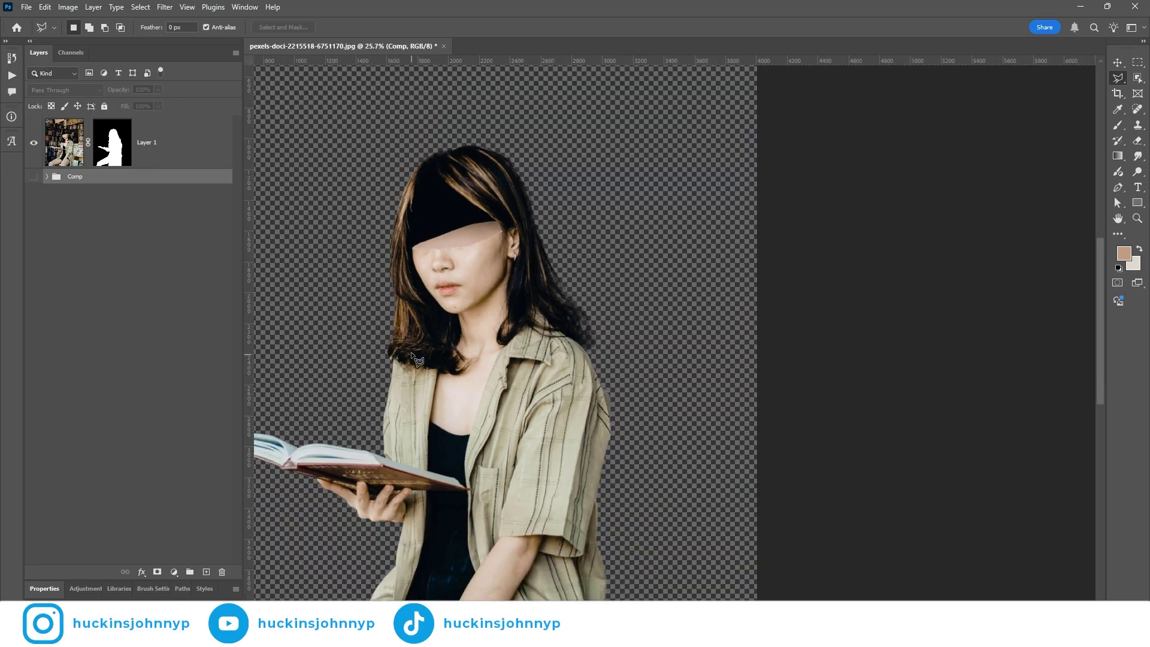
left_click_drag(345, 354, 521, 282)
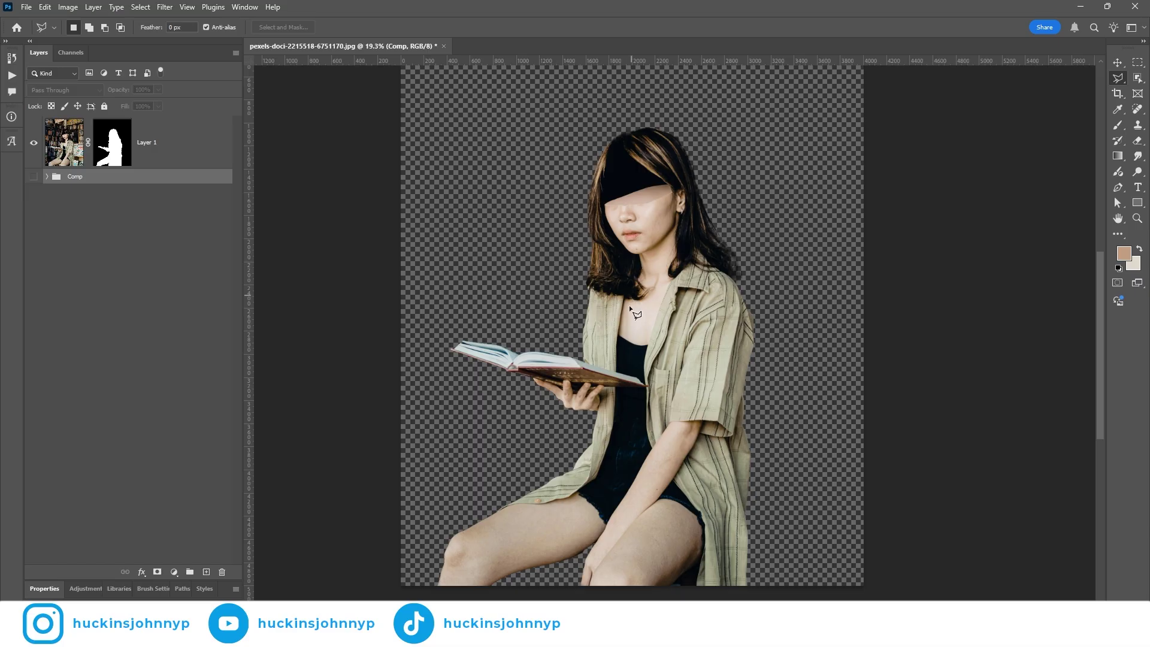
scroll(629, 305, "up", 1)
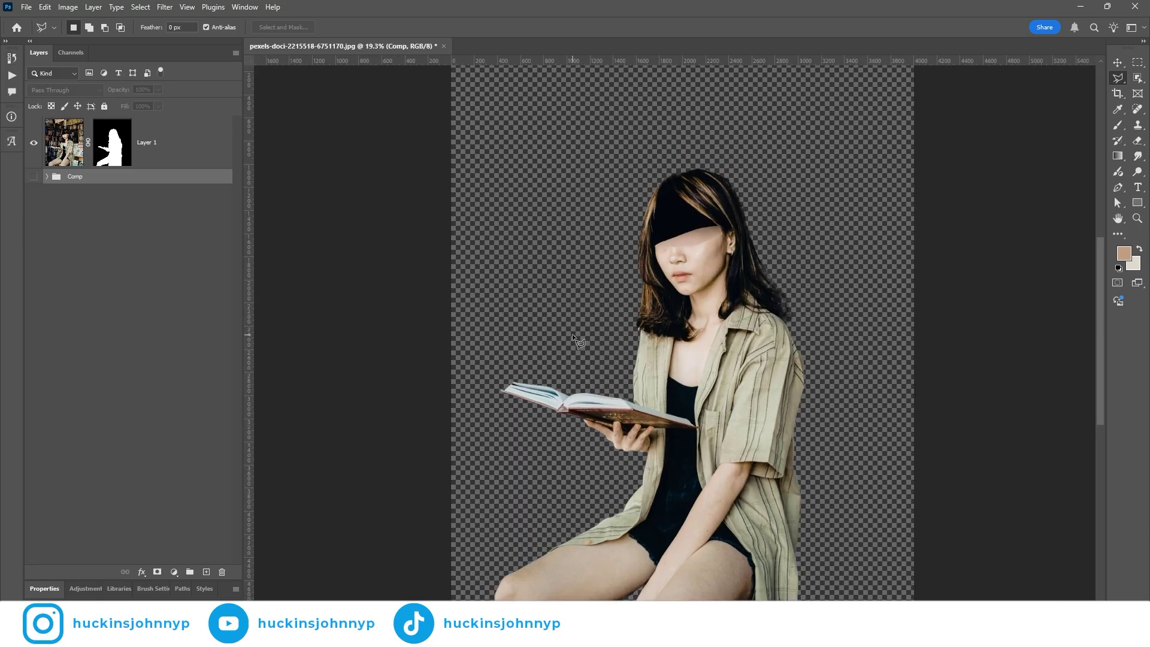
scroll(573, 333, "down", 1)
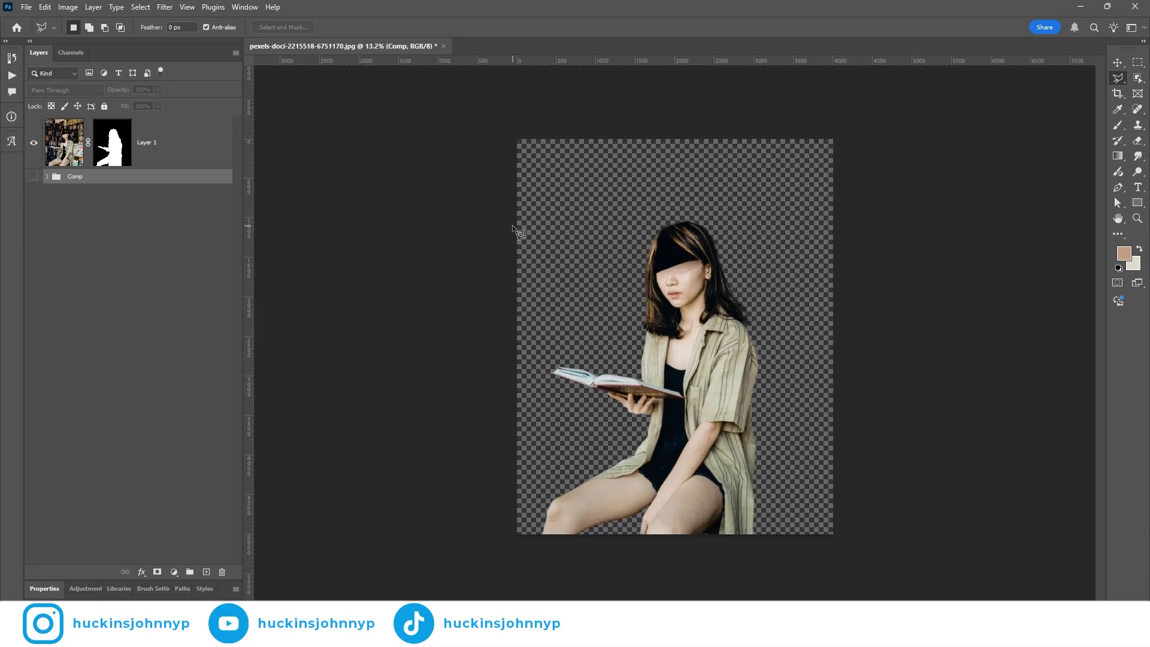
Add a new Layer 2 beneath Layer 1 and fill it with teal using the Paint Bucket.
left_click(166, 166)
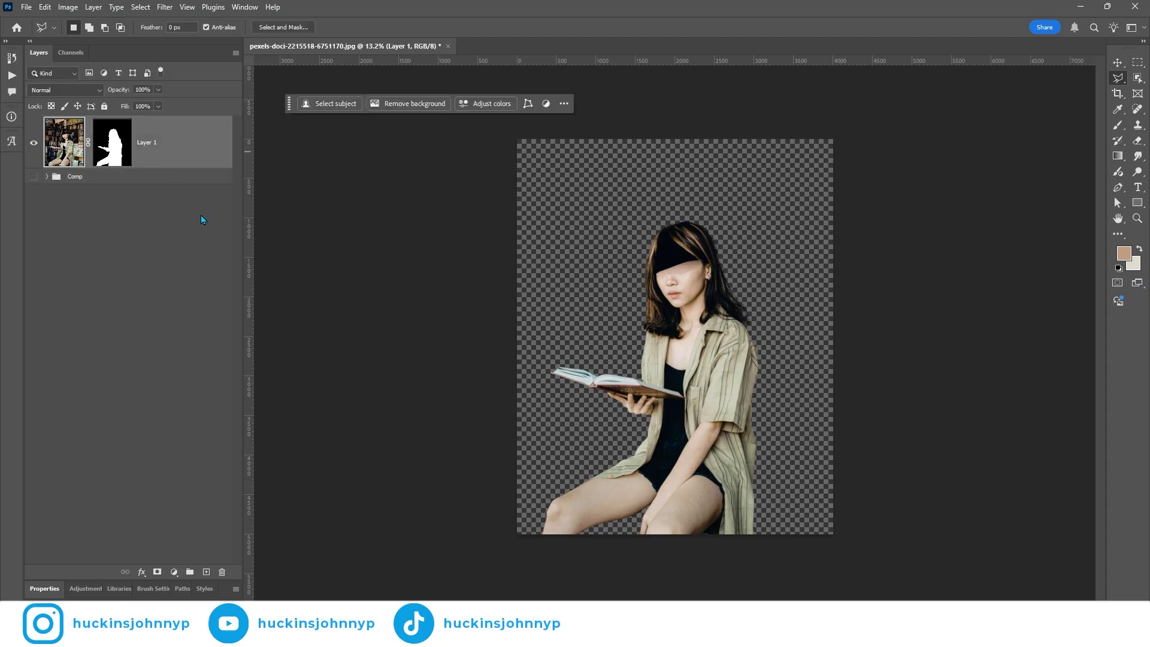
left_click(207, 572)
left_click_drag(180, 158, 193, 216)
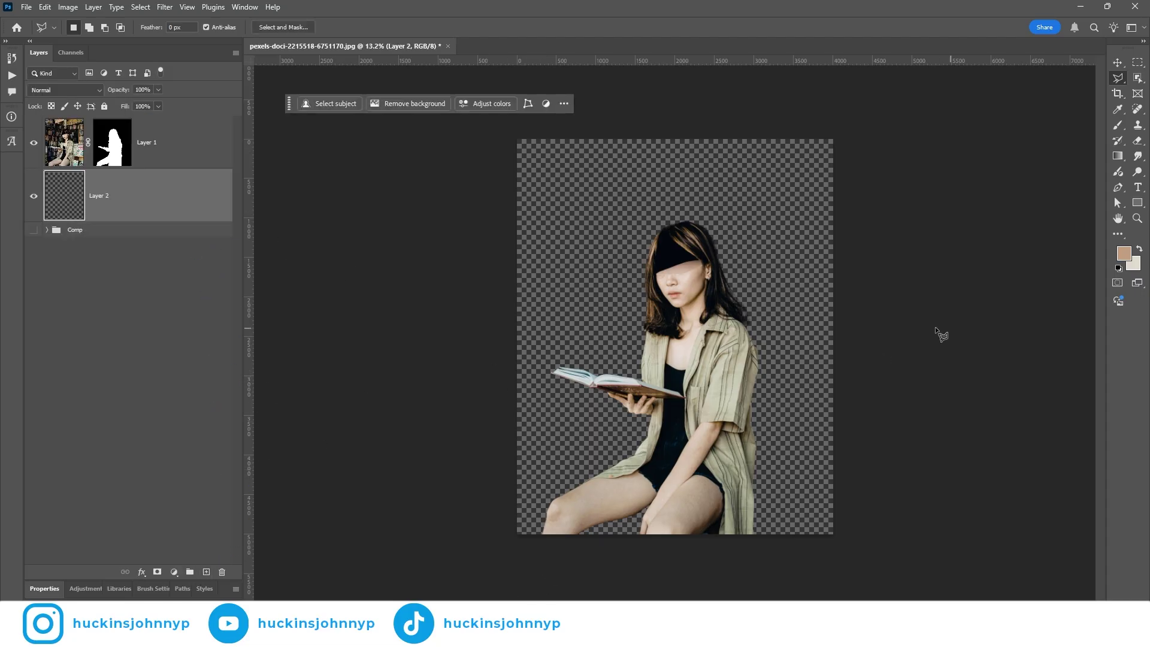
key("shift+g")
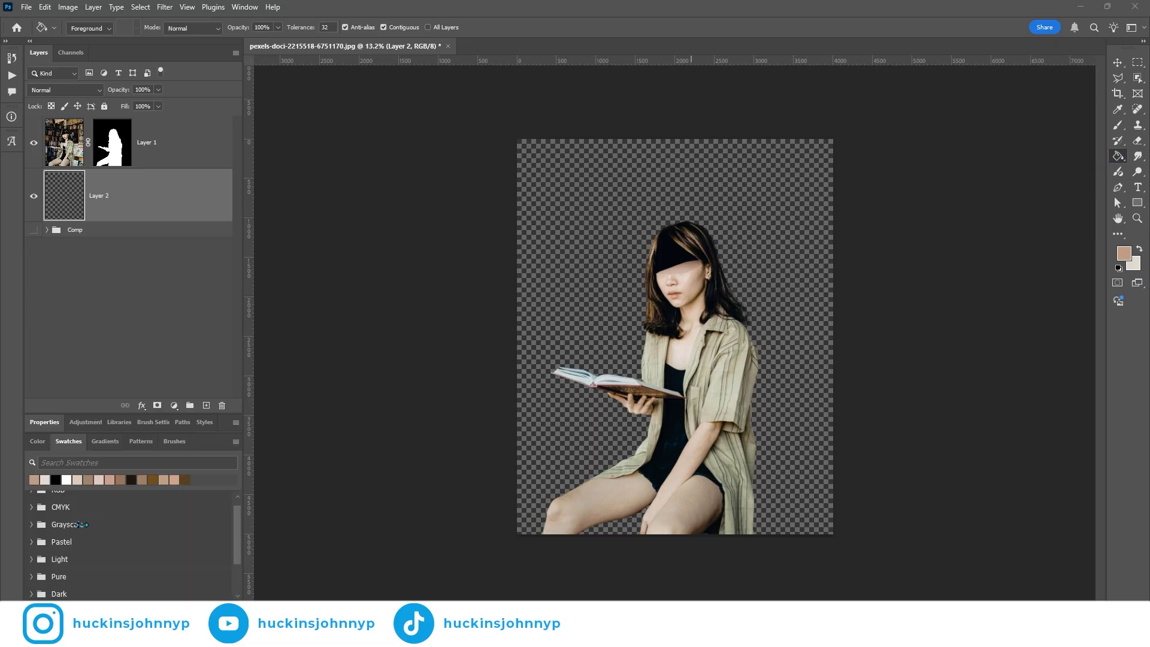
scroll(81, 524, "down", 3)
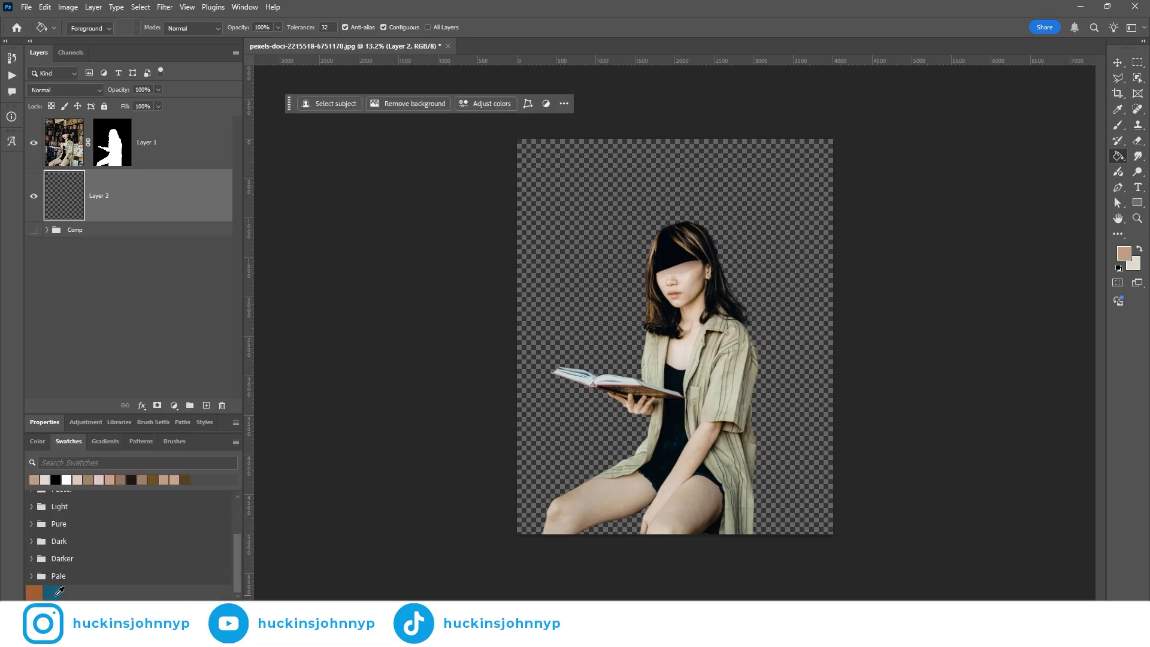
left_click(57, 595)
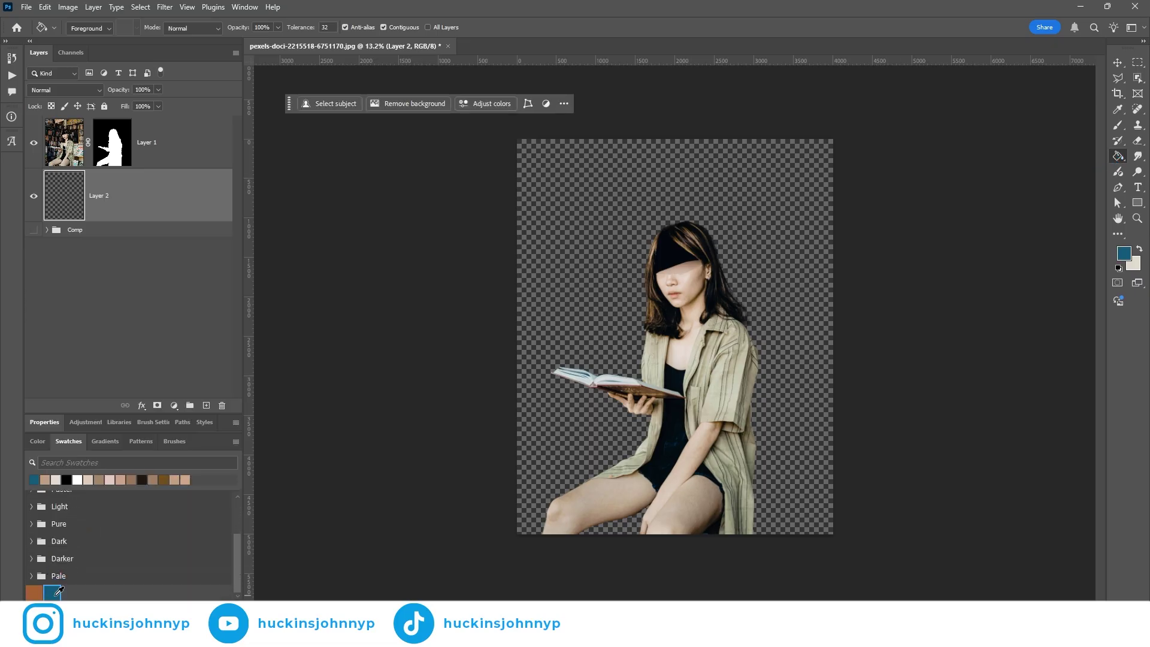
left_click(567, 212)
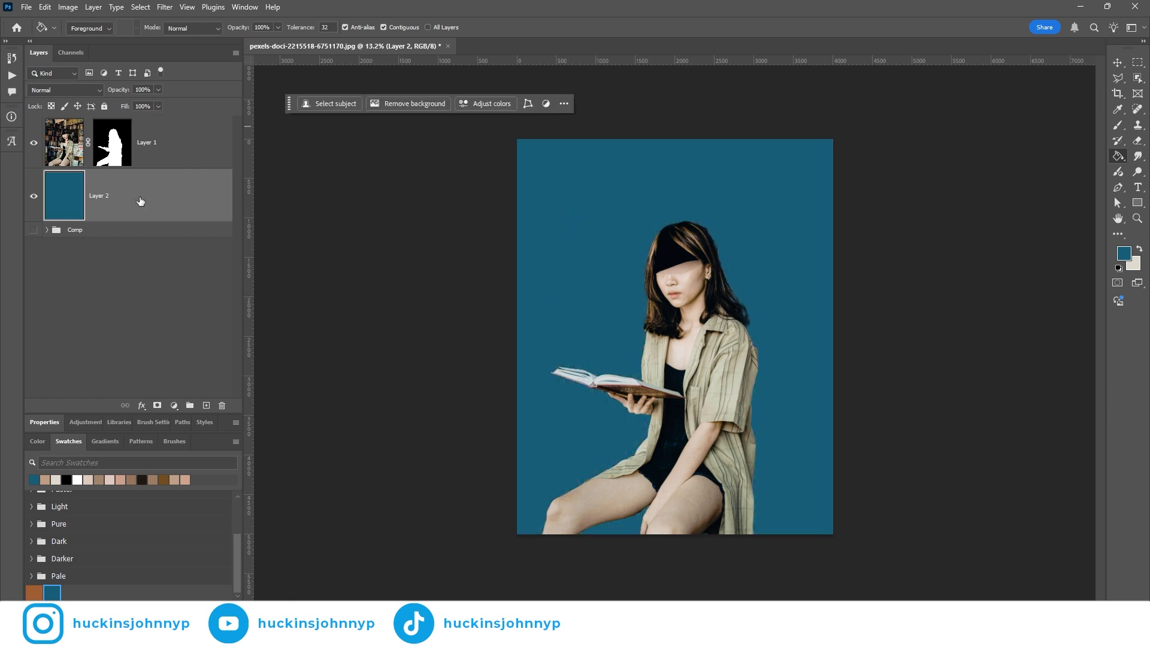
Duplicate the teal Layer 2 above Layer 1 and set the copy's blend mode to Difference.
left_click_drag(142, 216, 125, 133)
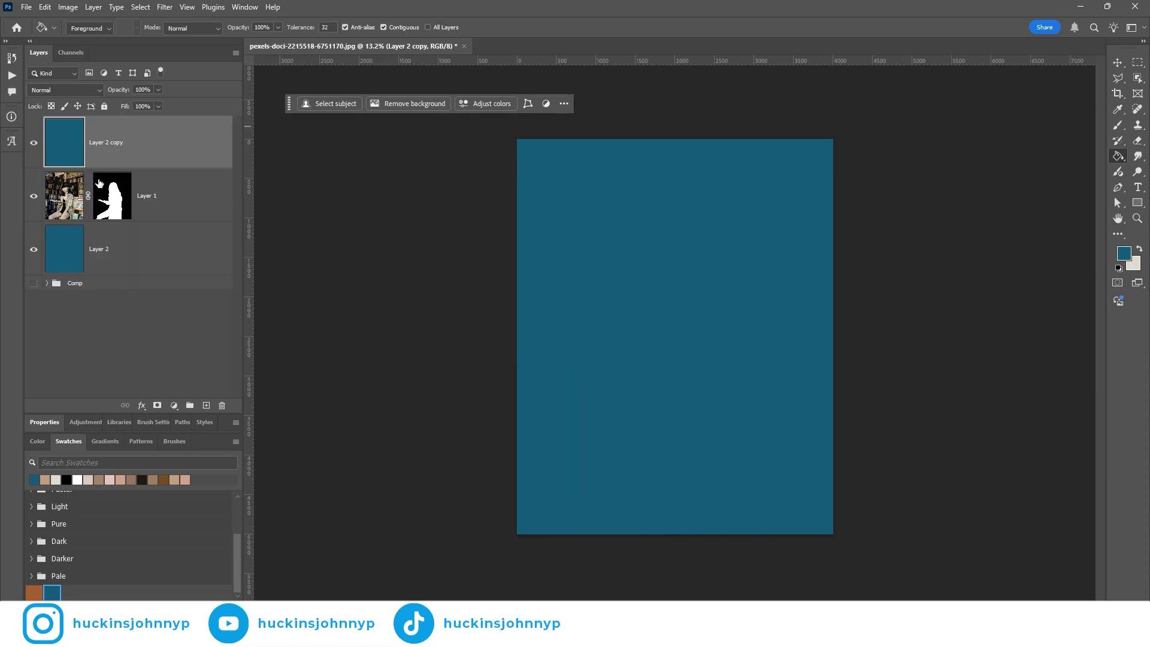
left_click(70, 89)
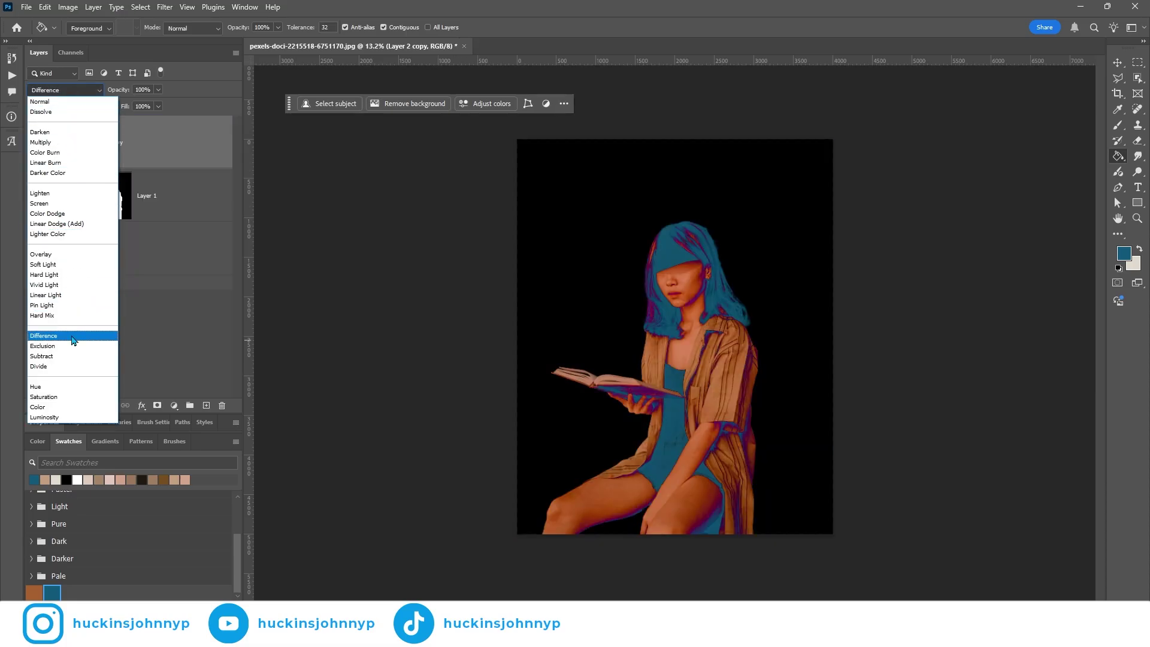
left_click(72, 337)
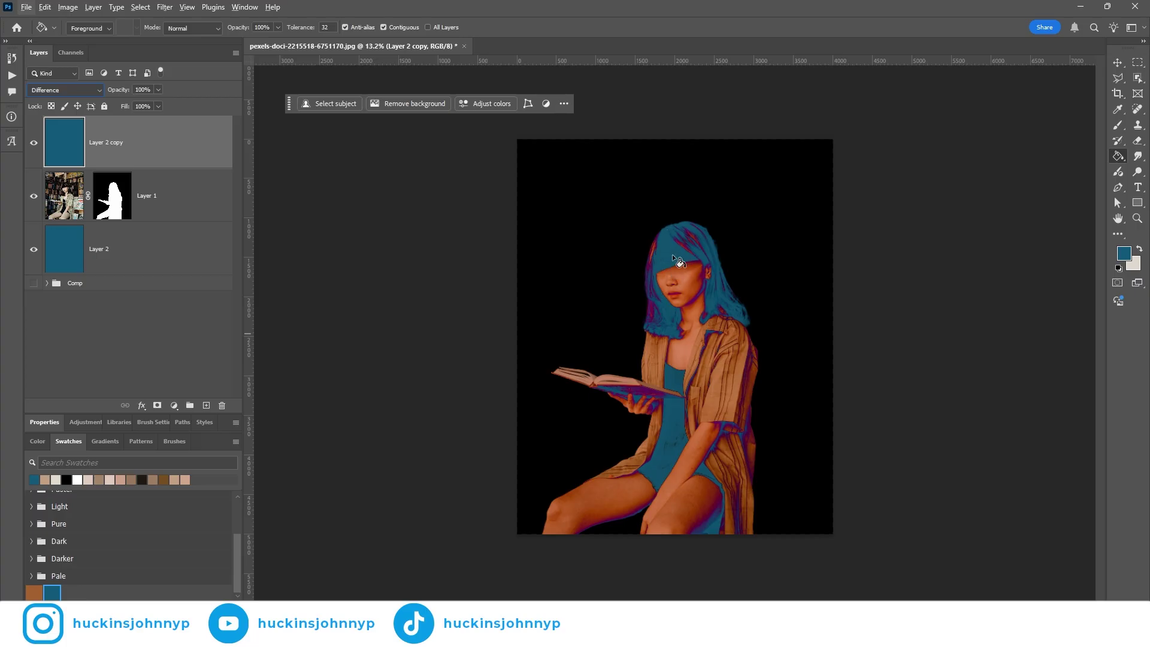
Hide the teal copy and rename the layers 'Background' and 'Colorgrade'.
left_click(35, 144)
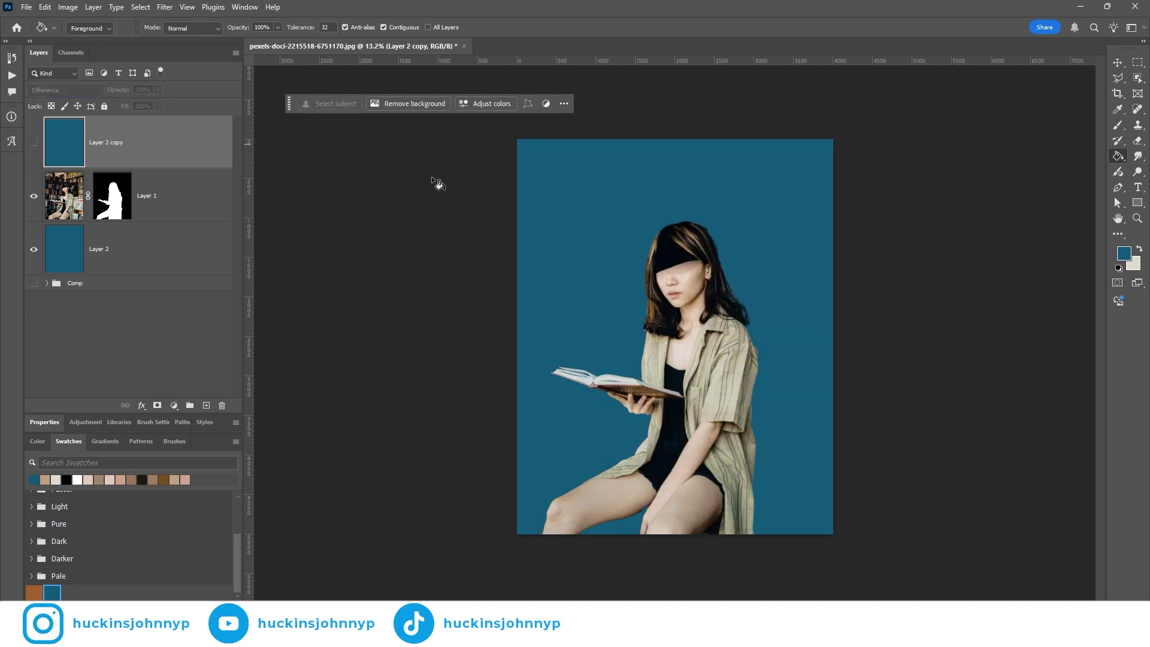
left_click(68, 251)
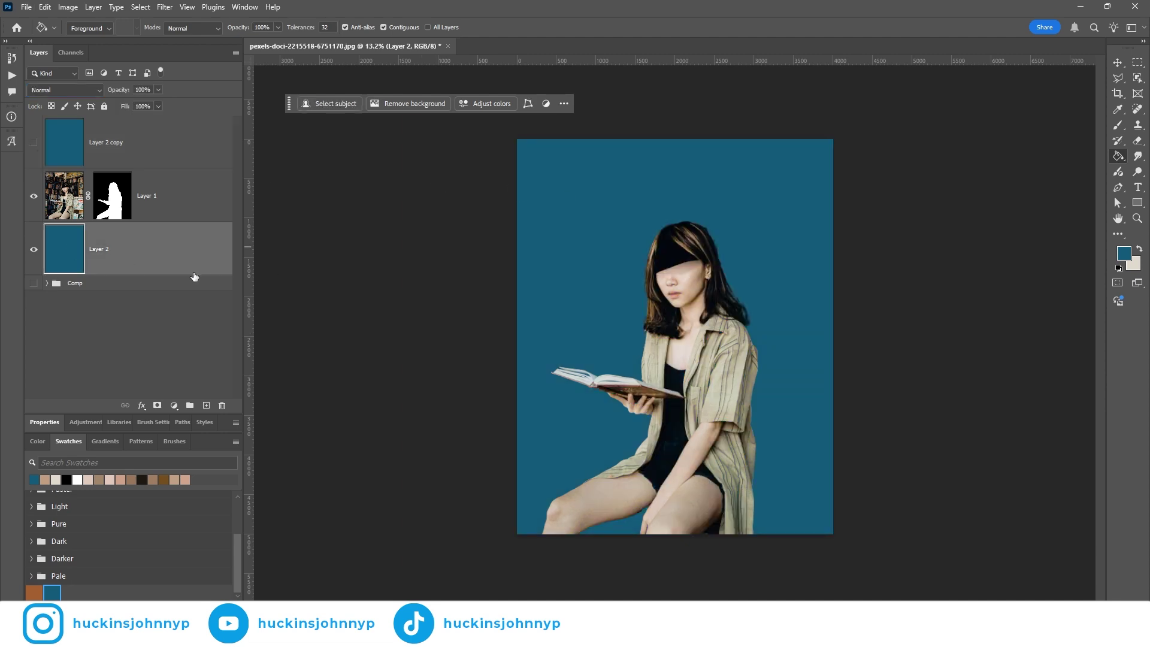
double_click(100, 250)
type("Background")
key("Return")
double_click(106, 142)
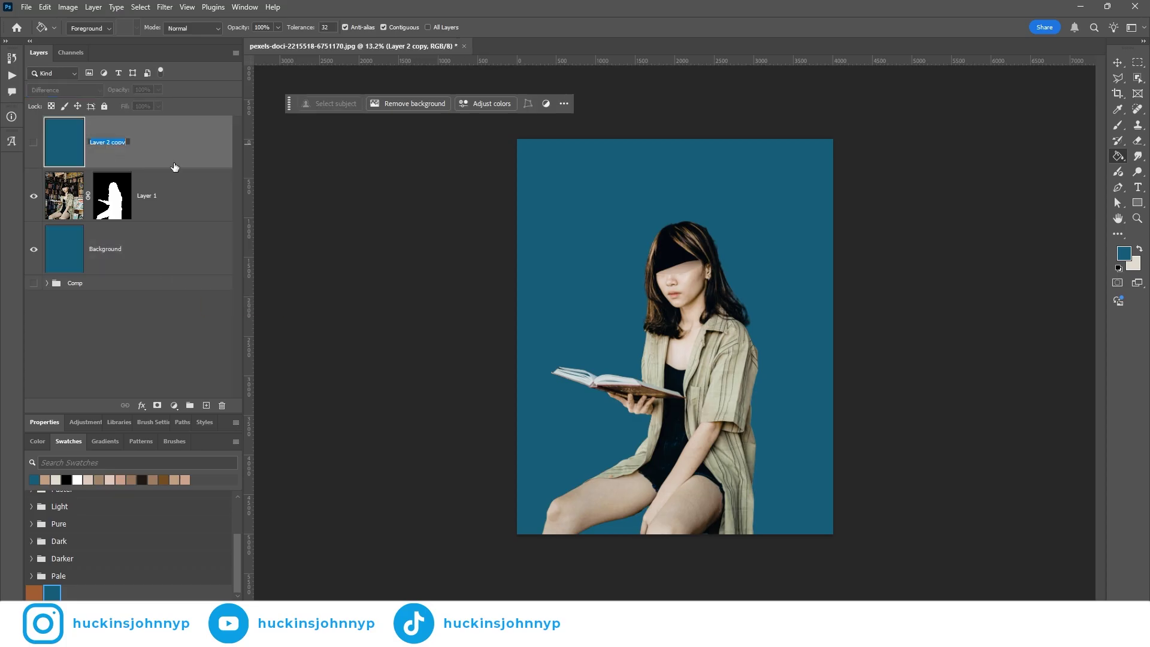
type("Colorgrade")
left_click(84, 249)
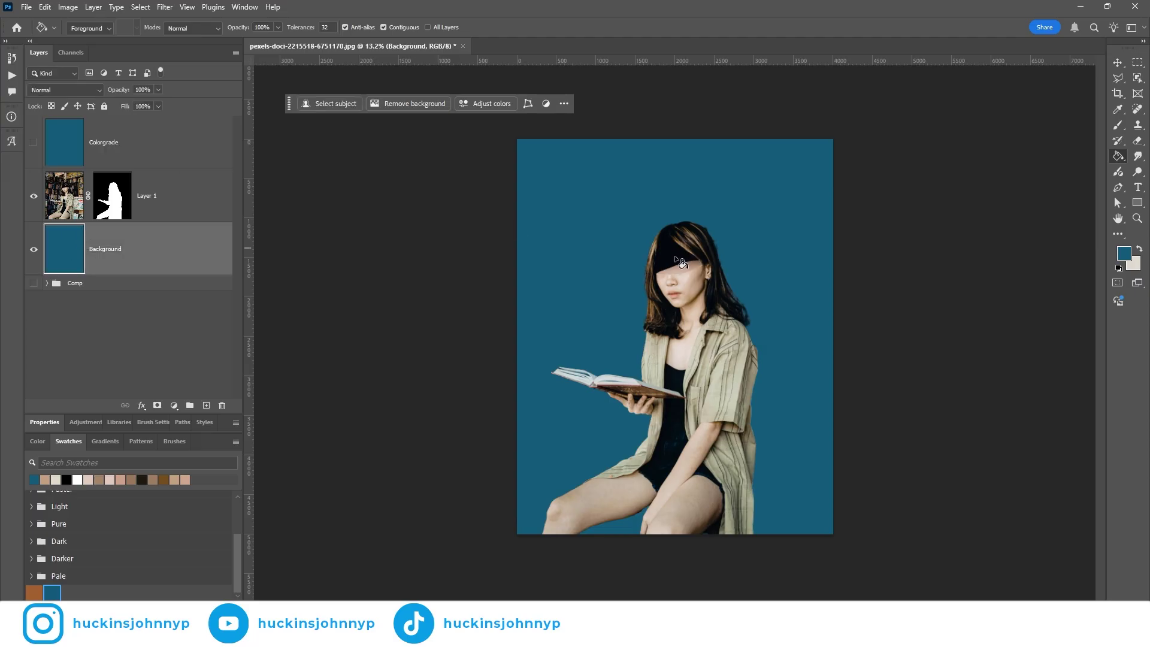
Fill the Background layer with near-black sampled from the woman's hair.
key("i")
left_click(681, 245)
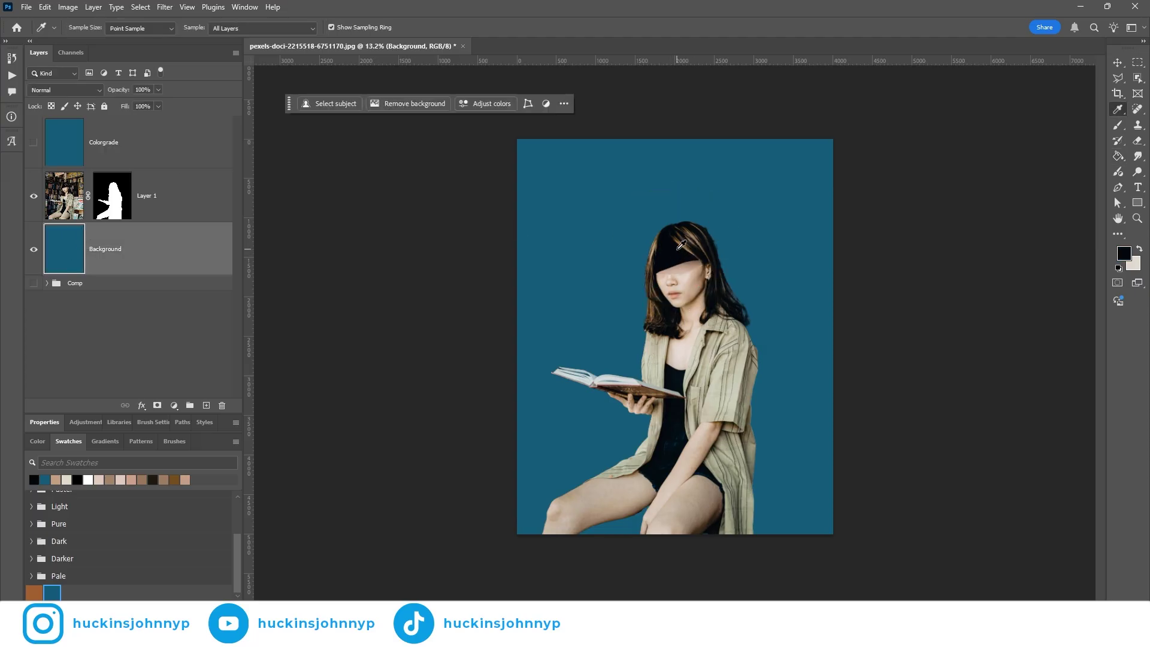
key("g")
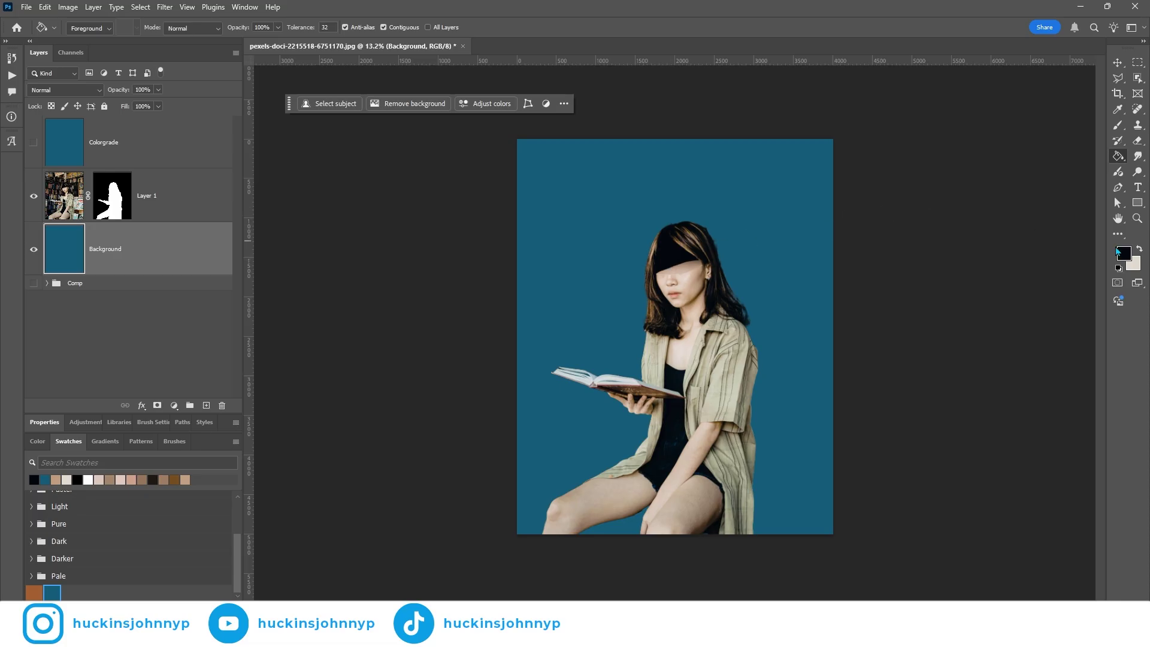
left_click(552, 245)
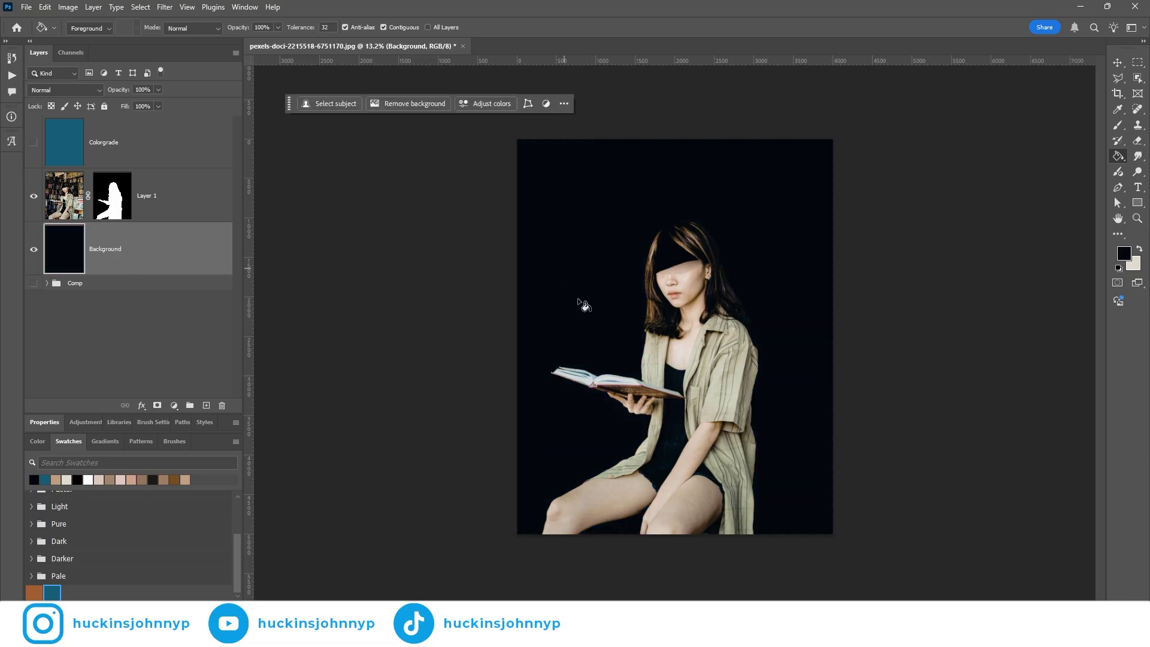
Re-show Colorgrade in Difference mode and stamp all visible layers into a new top layer with Ctrl+Shift+Alt+E.
left_click(33, 144)
left_click(60, 148)
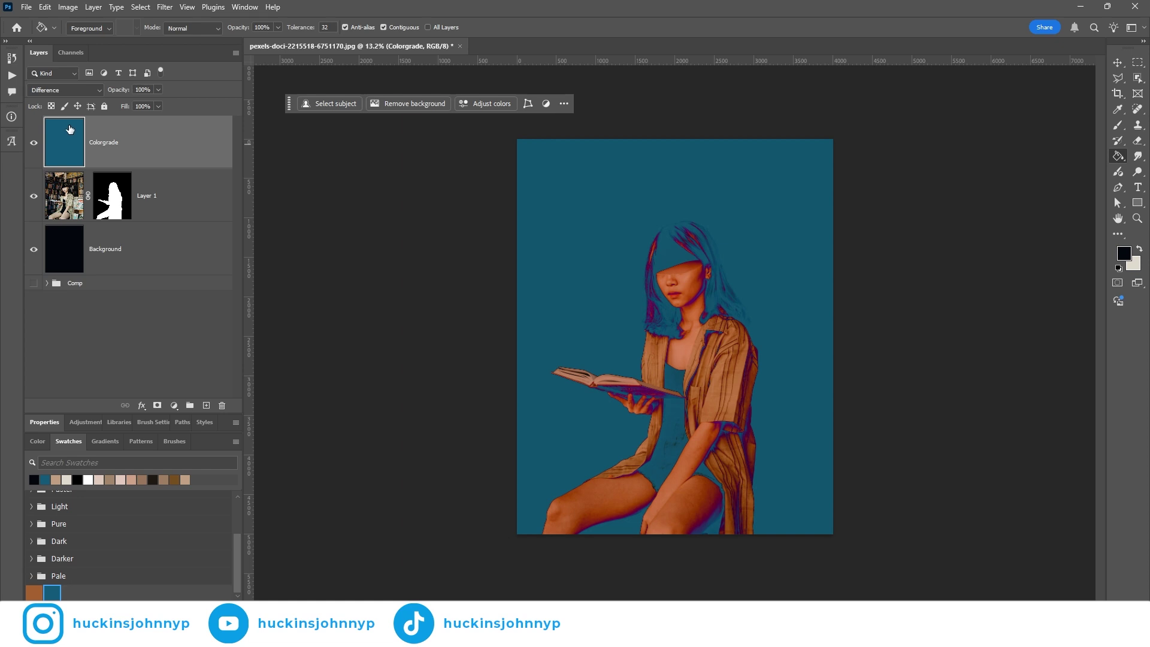
left_click(55, 90)
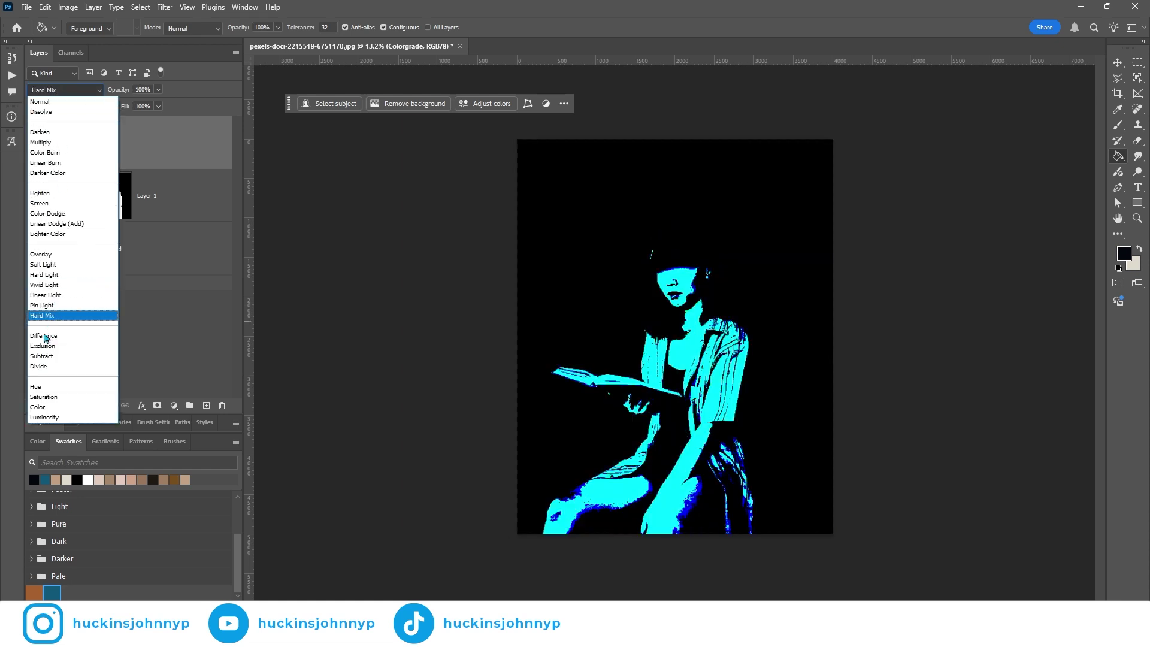
left_click(53, 336)
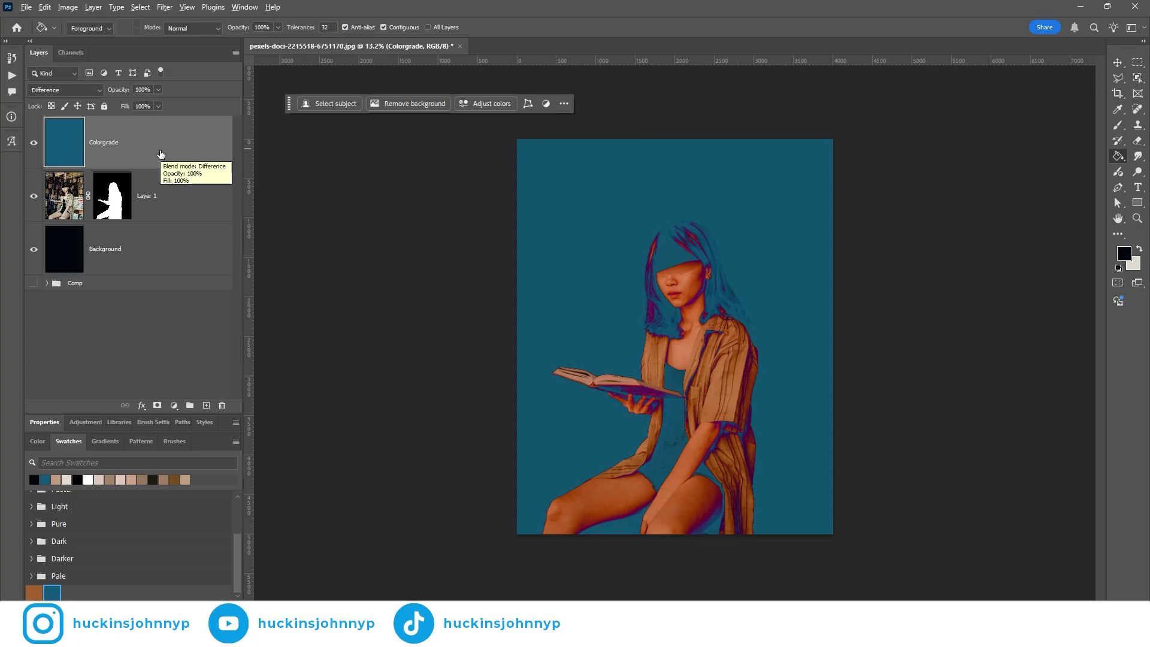
key("ctrl+shift+alt+e")
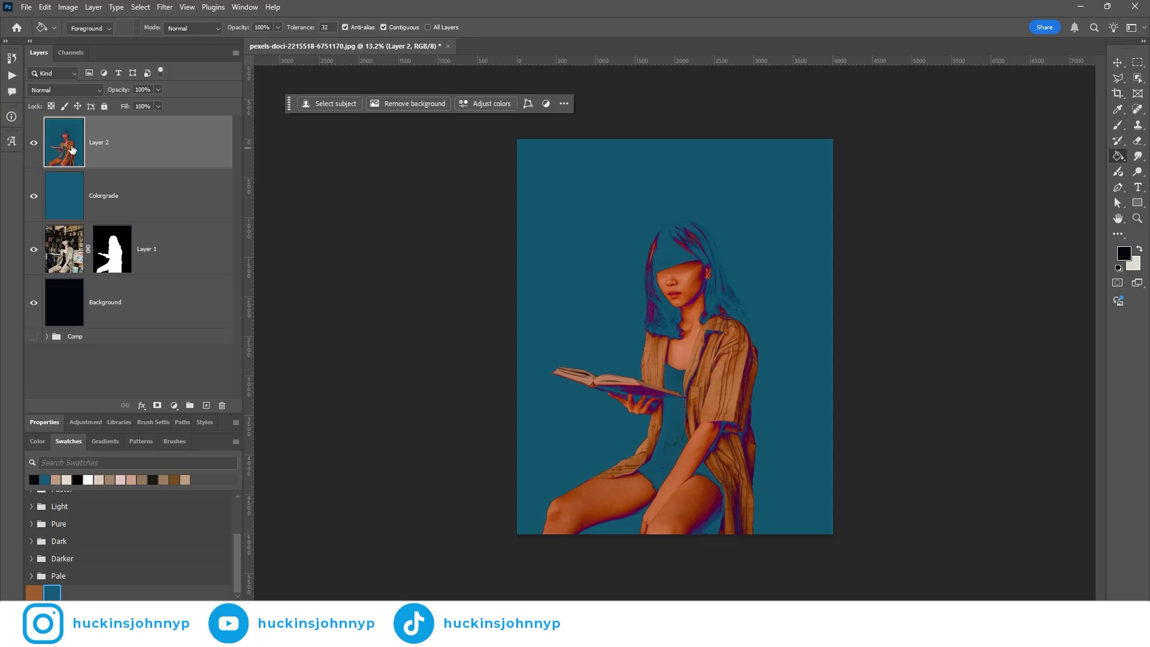
Name the layer 'Color Graded', then in Camera Raw set Contrast +42, Shadows +27, Saturation -22, Texture +27.
double_click(99, 142)
type("Color Graded")
left_click(165, 7)
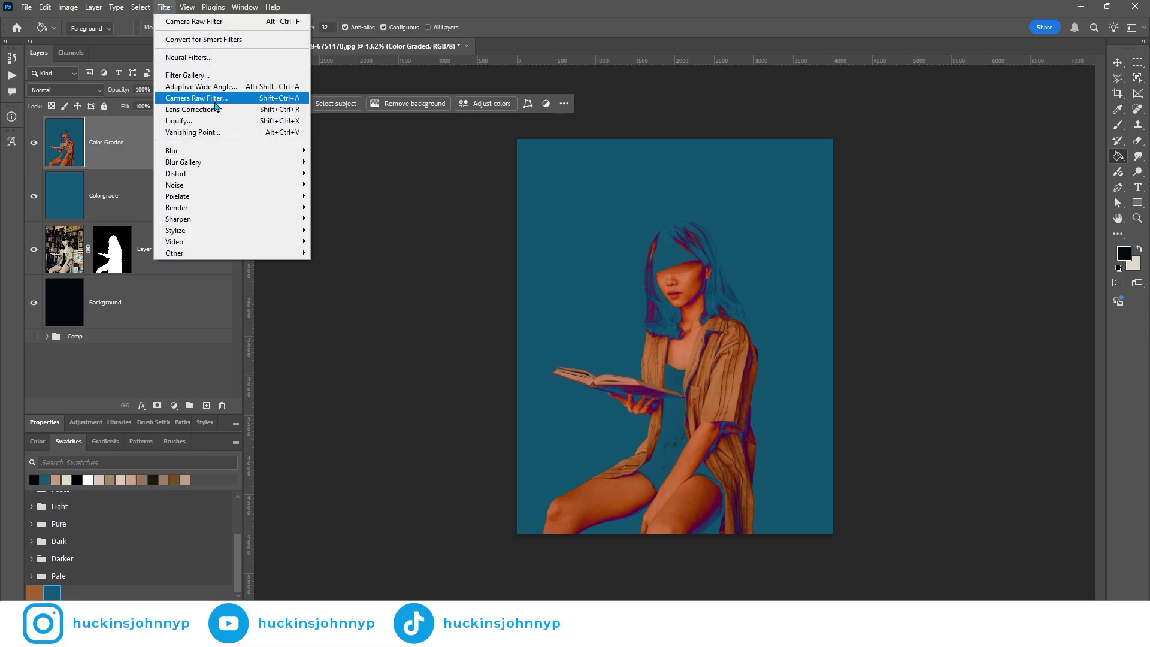
left_click(204, 99)
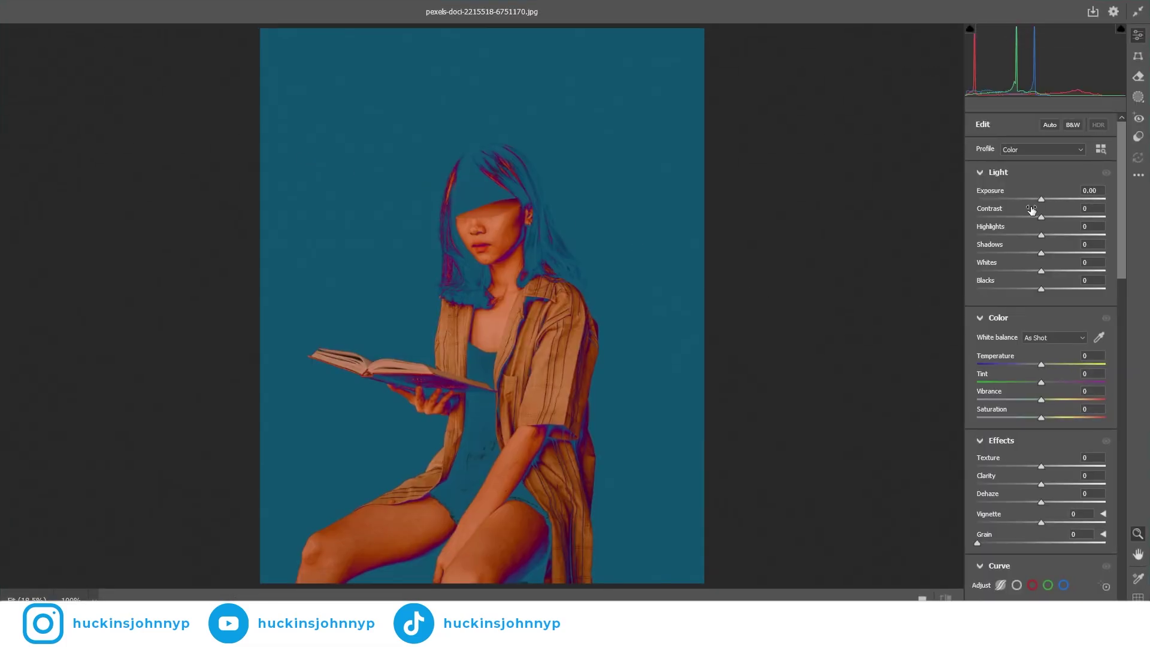
left_click_drag(1042, 217, 1069, 221)
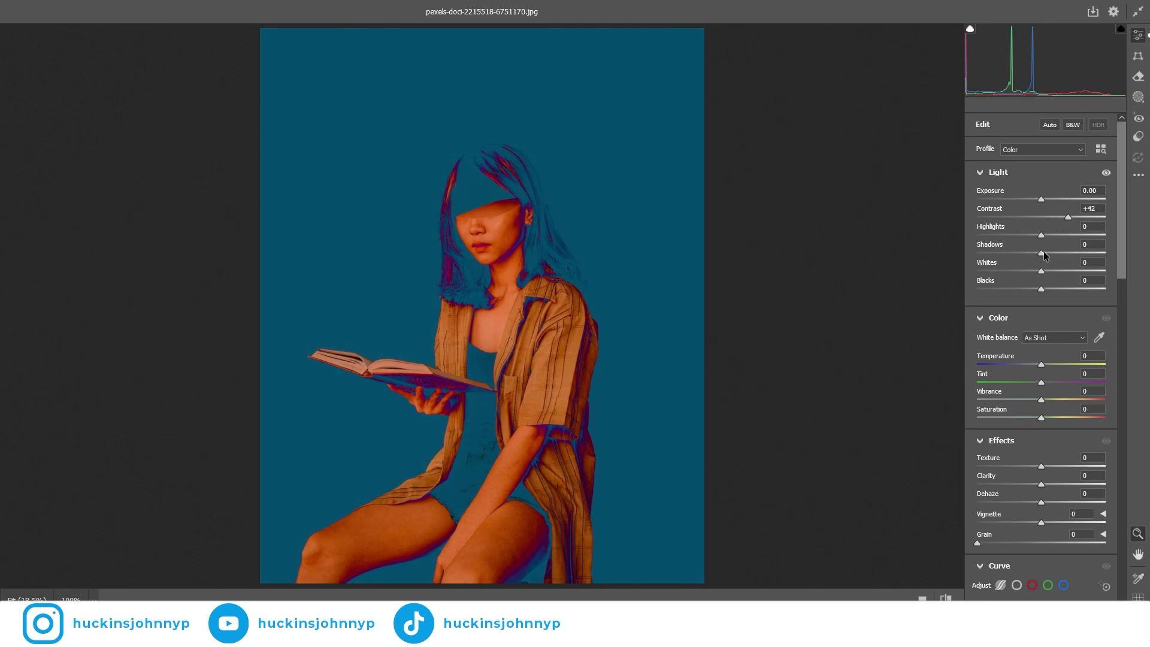
left_click_drag(1041, 253, 1073, 294)
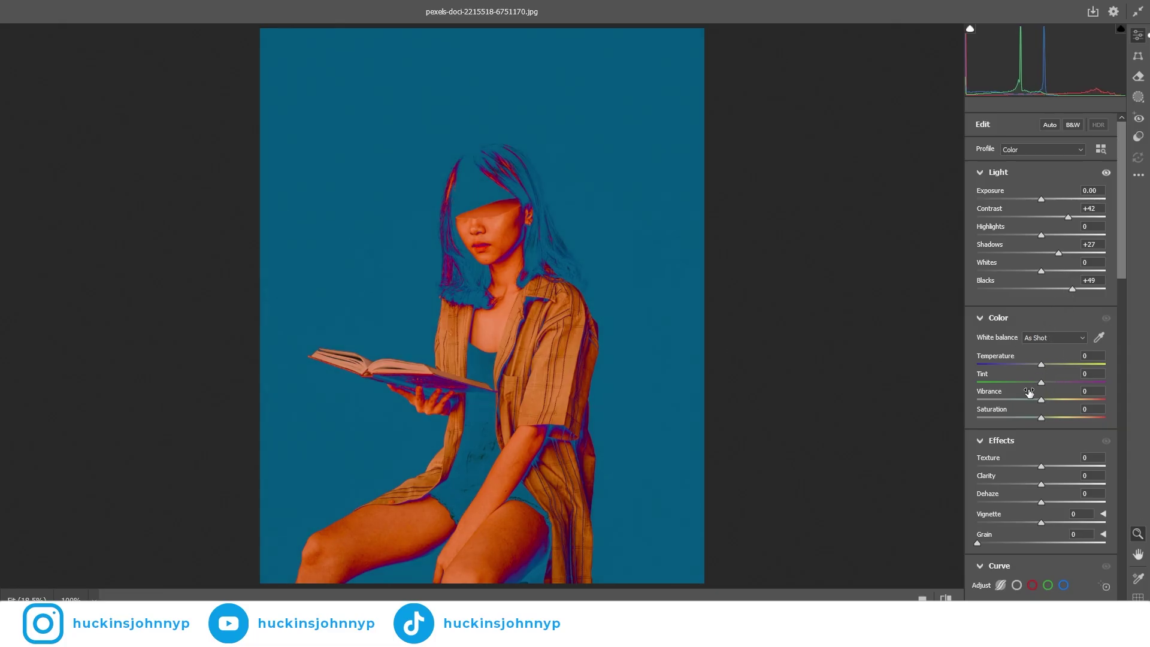
scroll(1026, 399, "down", 2)
left_click_drag(1041, 347, 1069, 329)
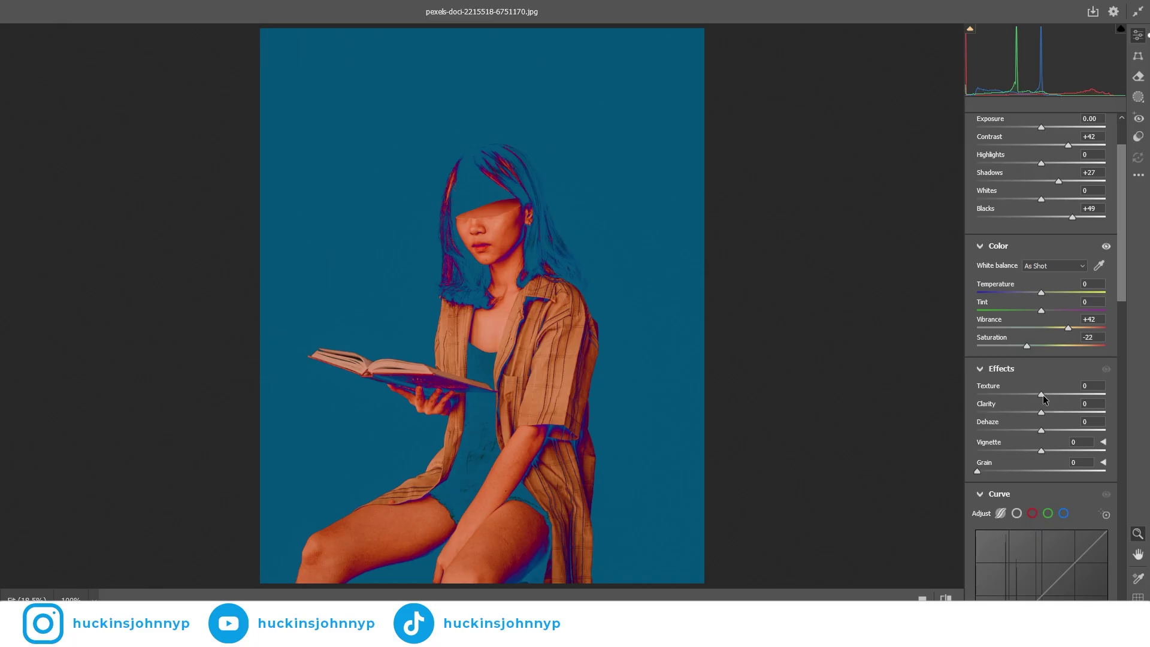
left_click_drag(1041, 395, 1059, 412)
Set Clarity to +26 and zoom the preview in and out to inspect the face and figure.
left_click(494, 222)
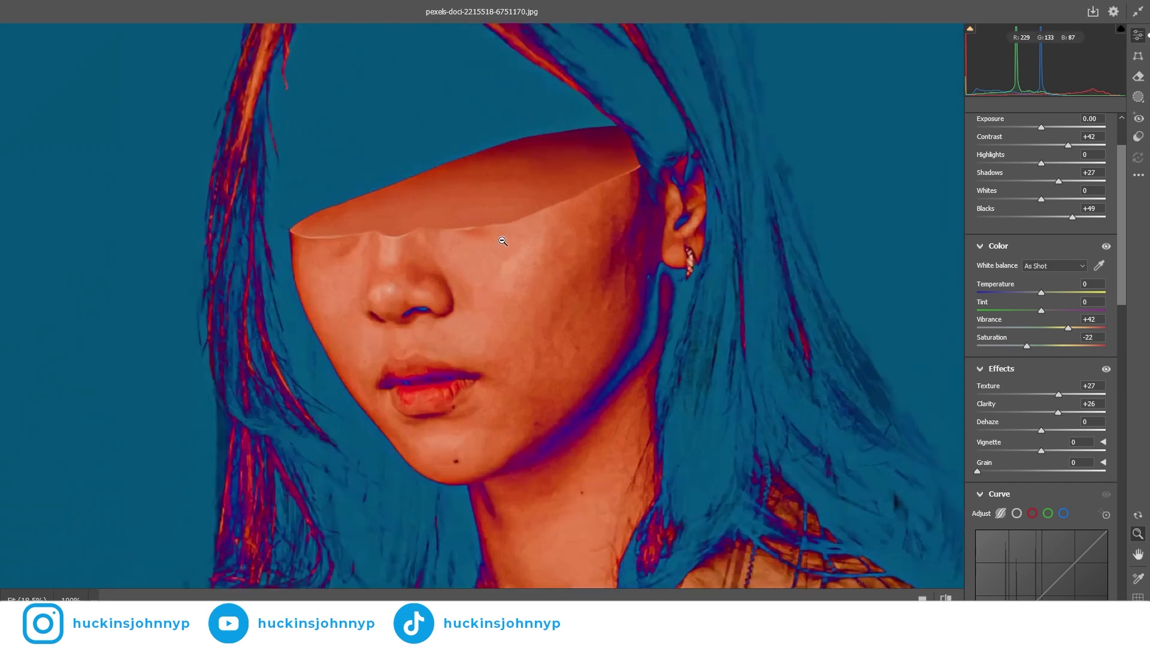
left_click(549, 281, "alt")
left_click(548, 281, "alt")
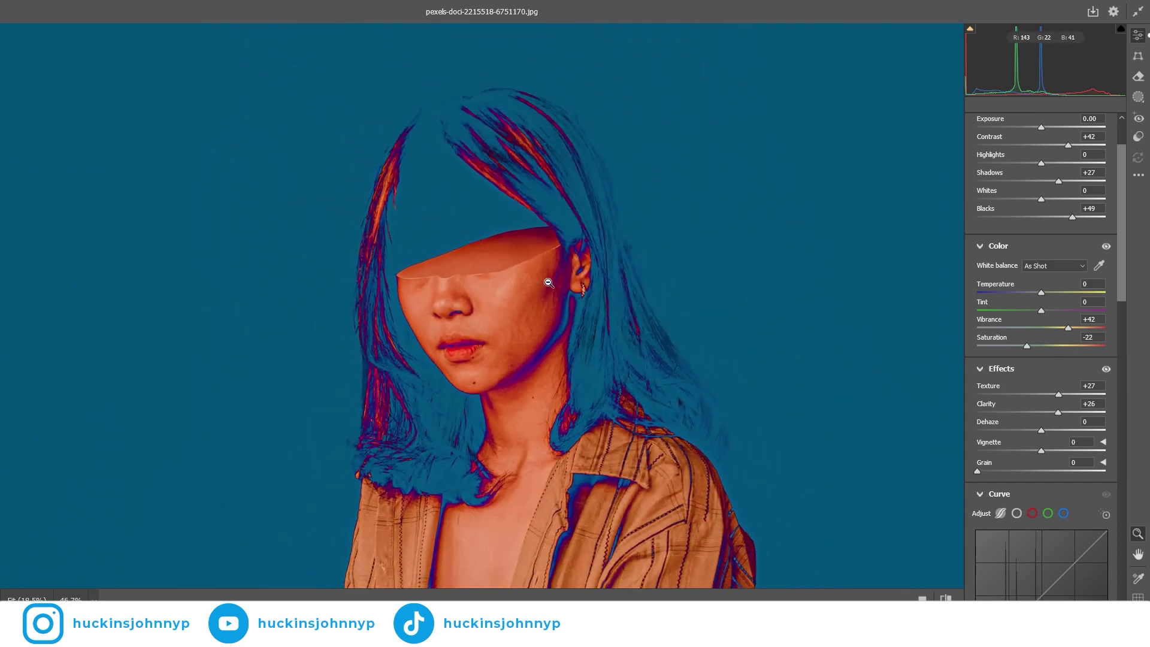
left_click_drag(550, 292, 575, 298)
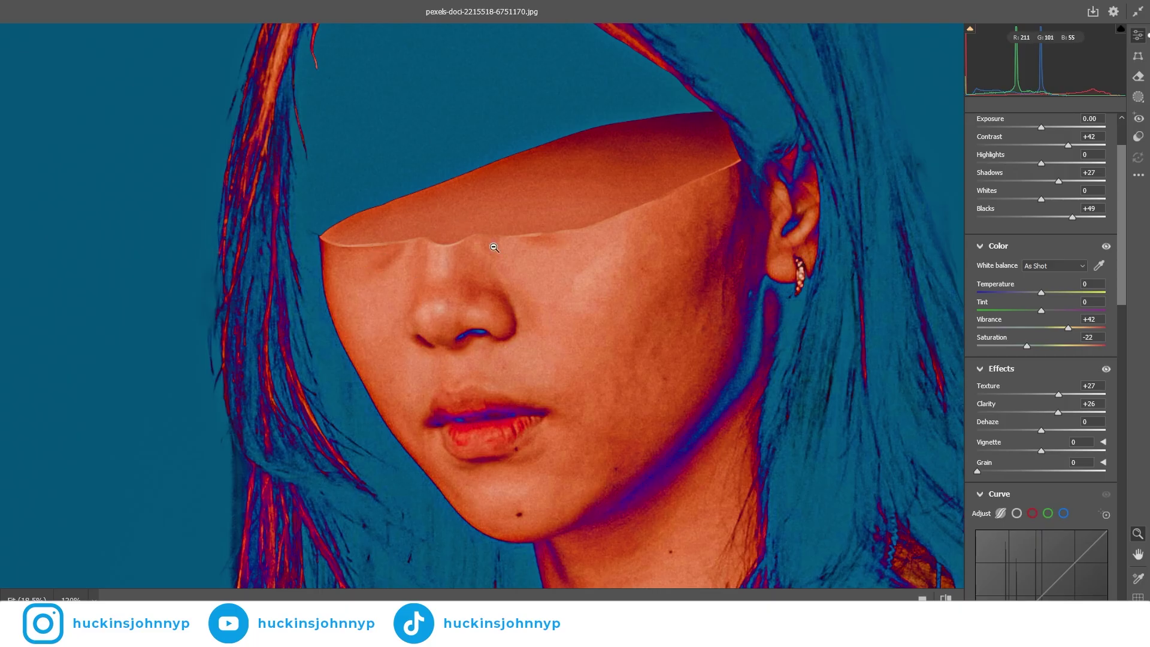
left_click_drag(446, 255, 464, 257)
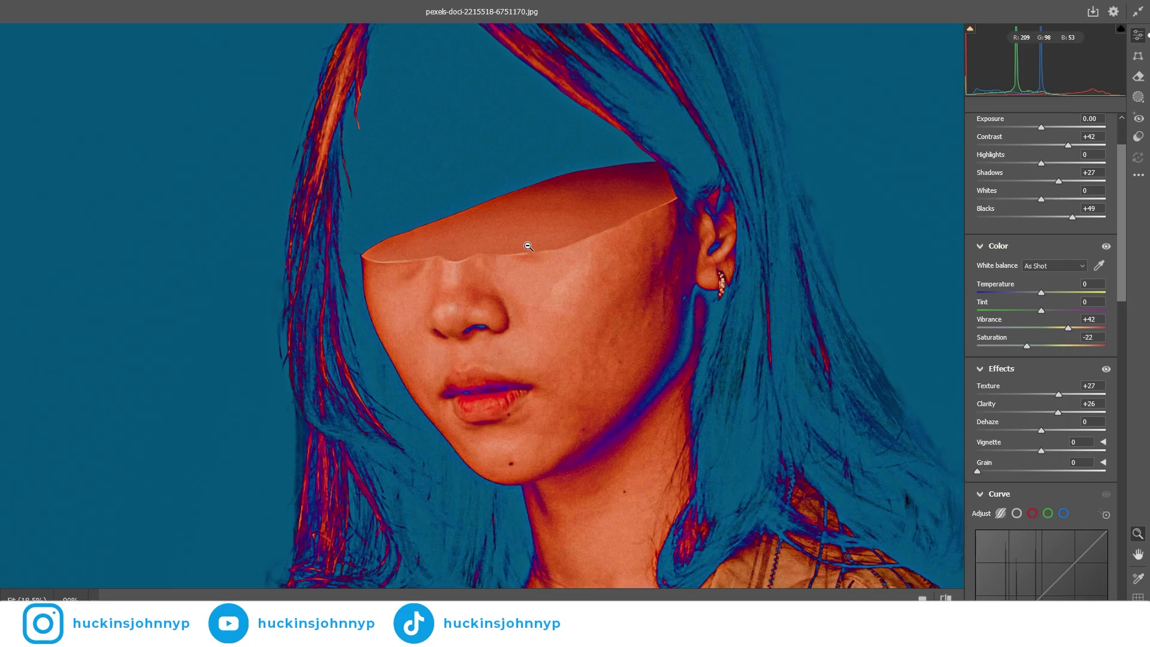
left_click(569, 306)
left_click(546, 301)
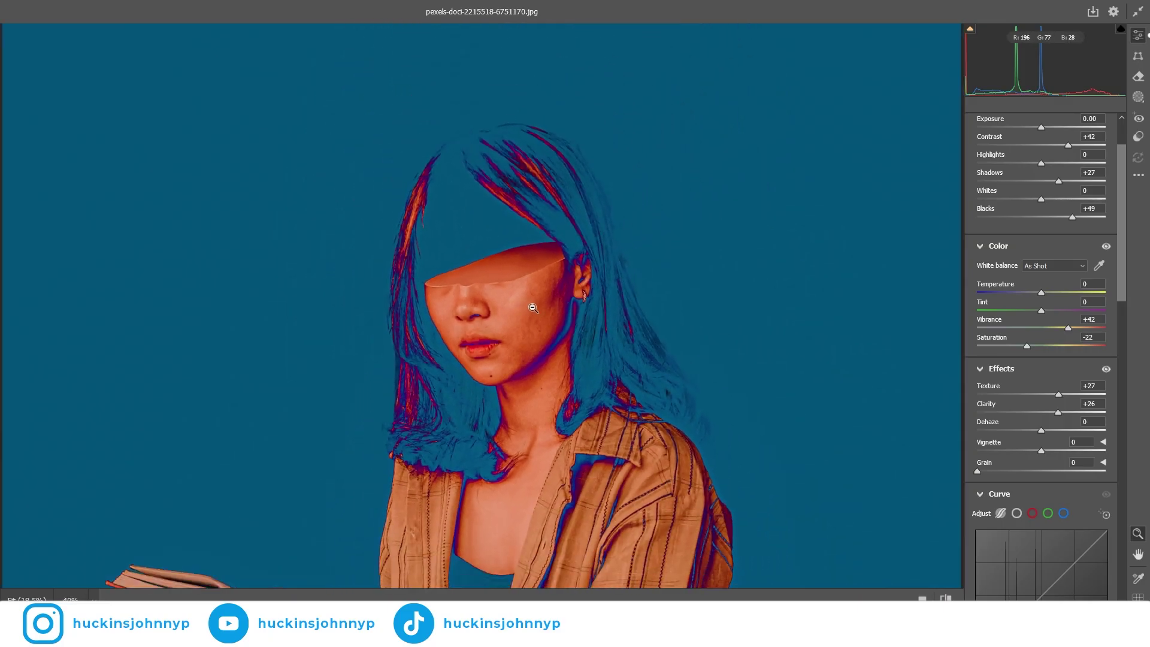
left_click_drag(519, 307, 604, 270)
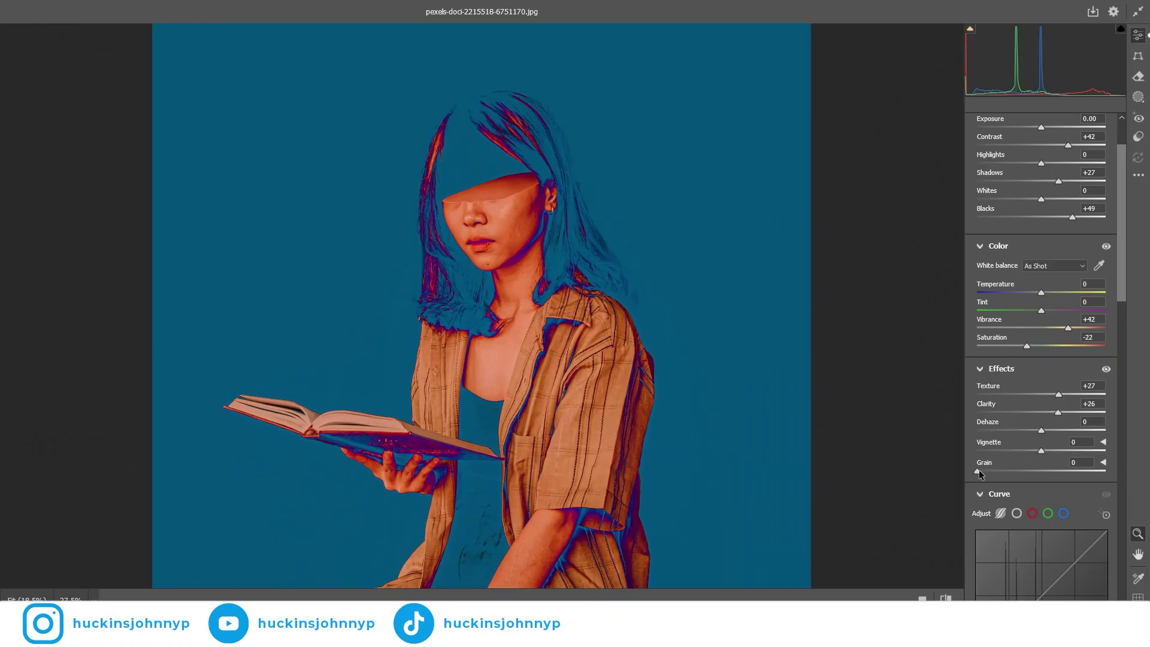
Add a Grain amount of 13 and zoom in on the face to judge it.
left_click_drag(977, 473, 993, 471)
left_click(473, 191)
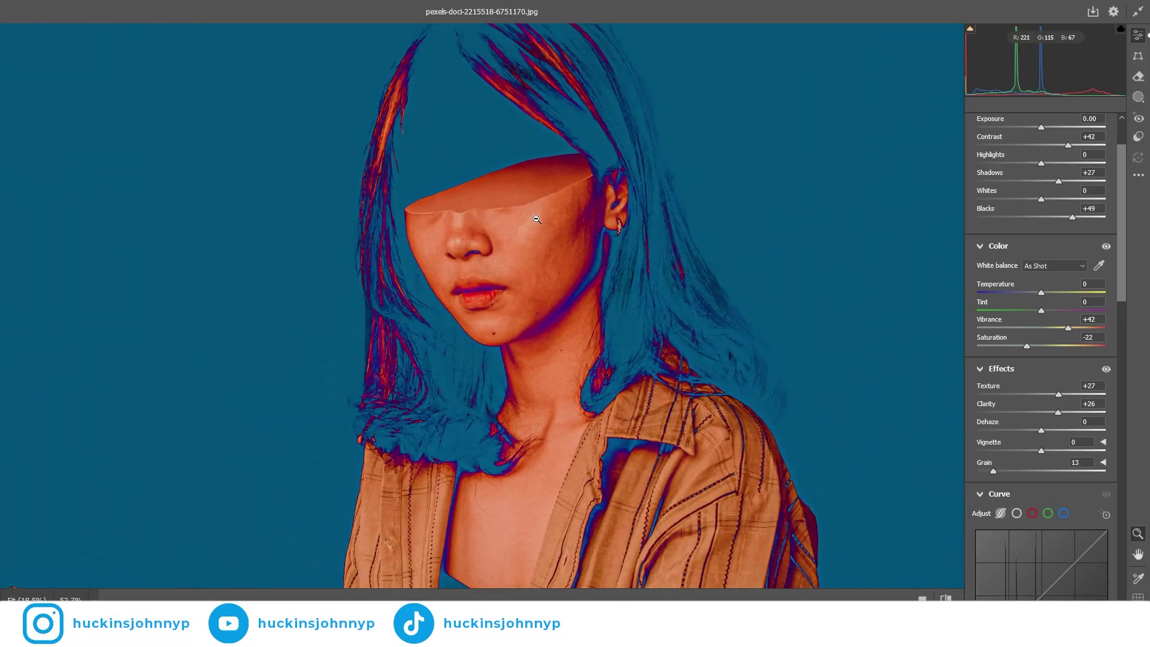
left_click_drag(465, 204, 585, 203)
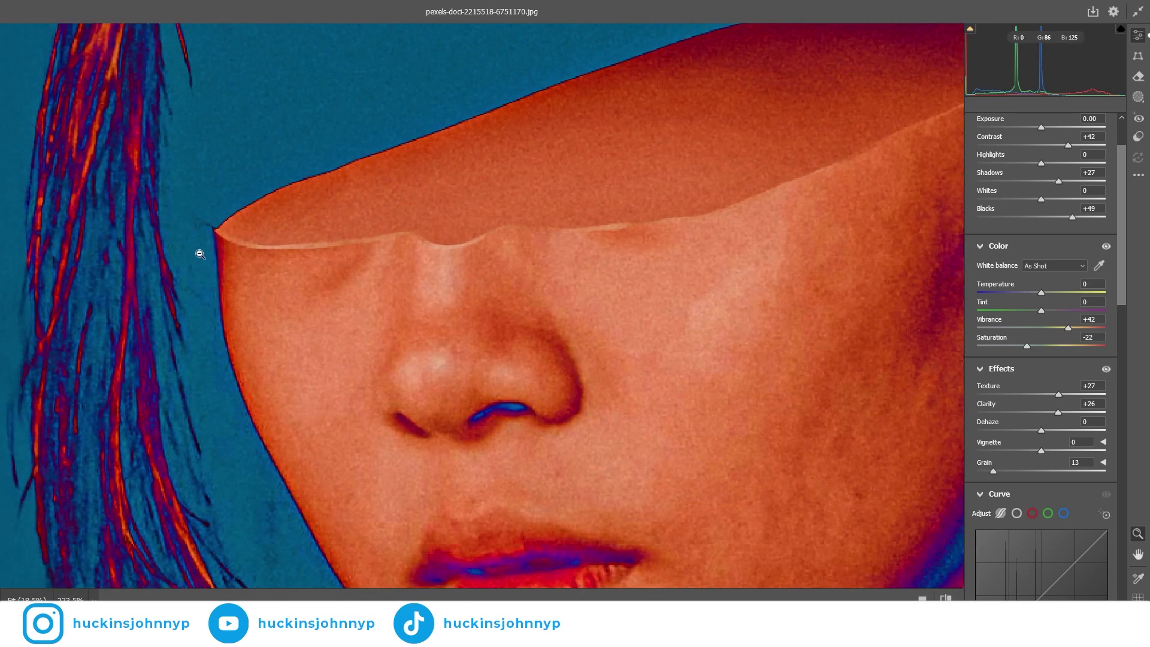
left_click(216, 231, "alt")
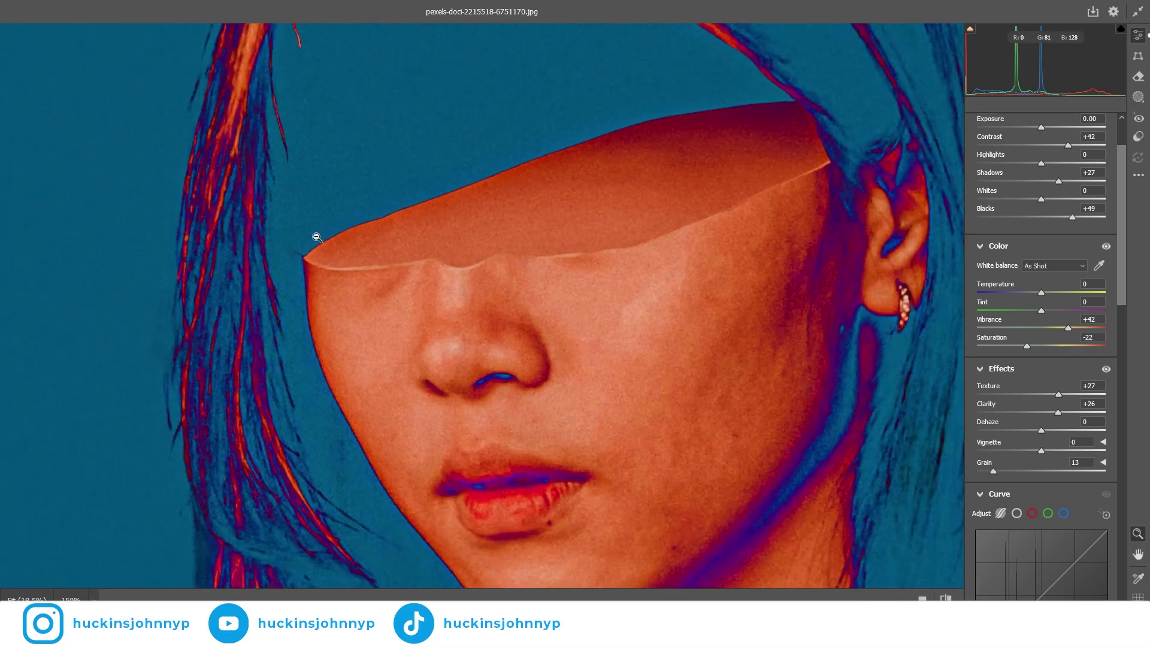
scroll(457, 248, "down", 6)
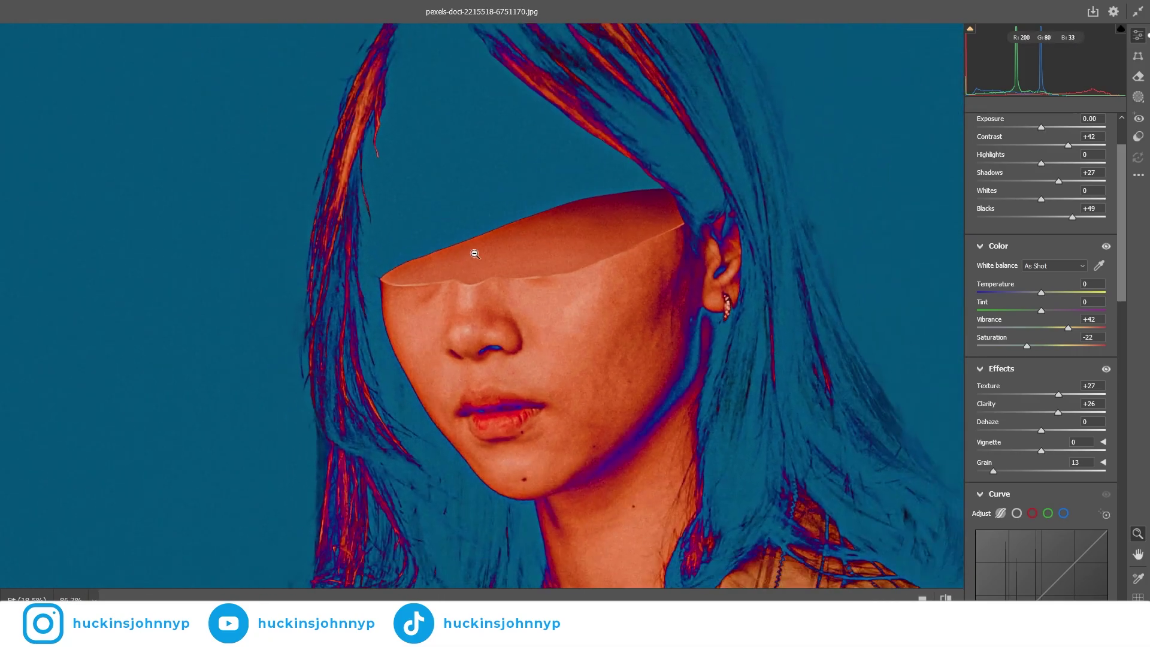
scroll(509, 259, "down", 5)
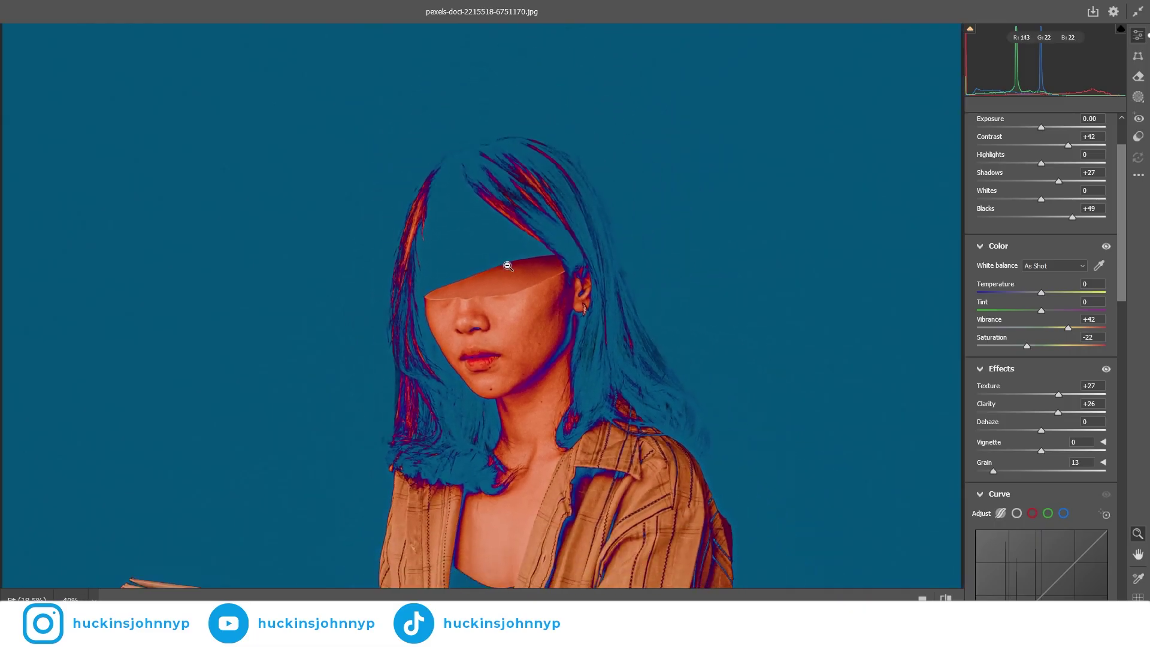
scroll(489, 267, "up", 2)
scroll(490, 268, "down", 4)
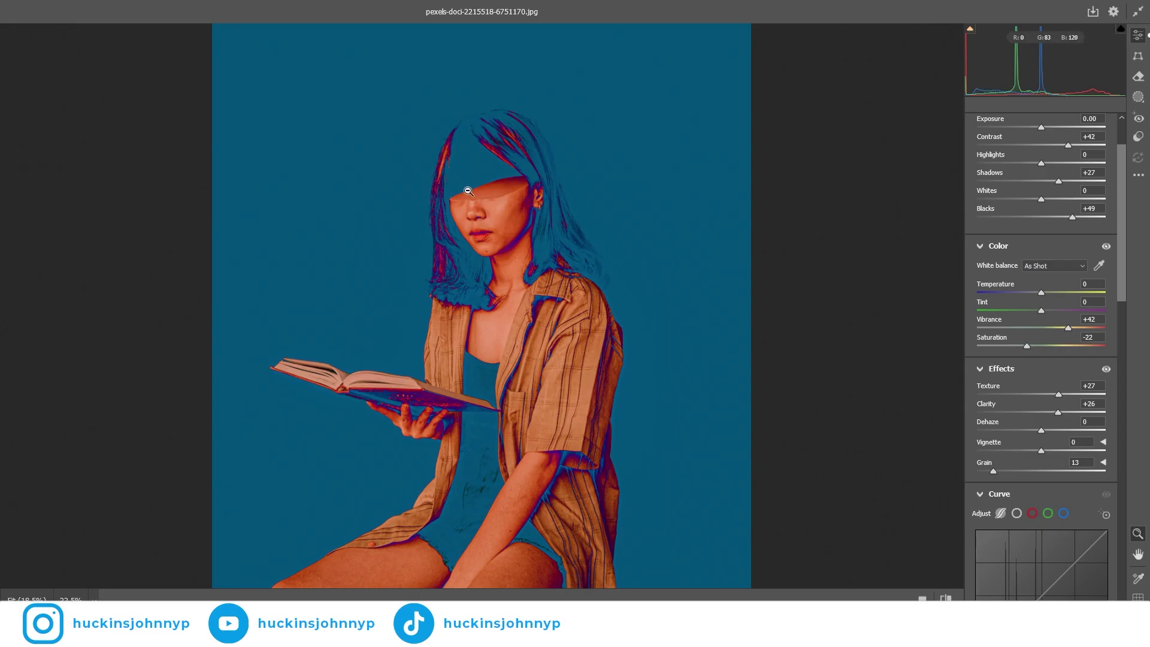
scroll(480, 220, "down", 1)
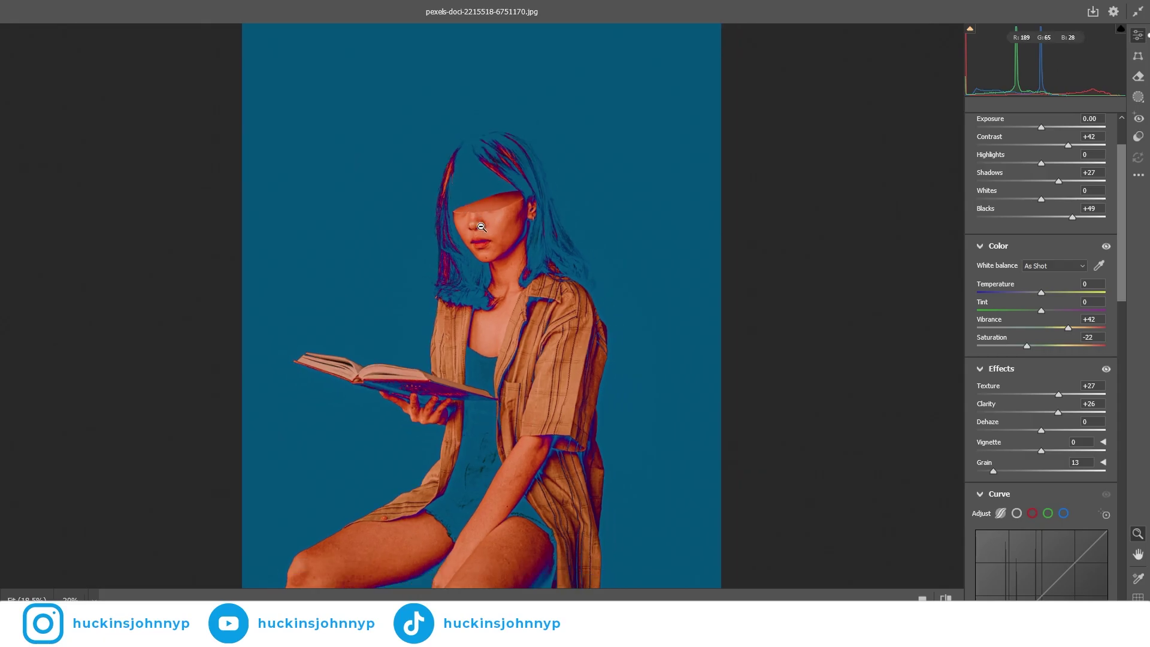
left_click(481, 228, "alt")
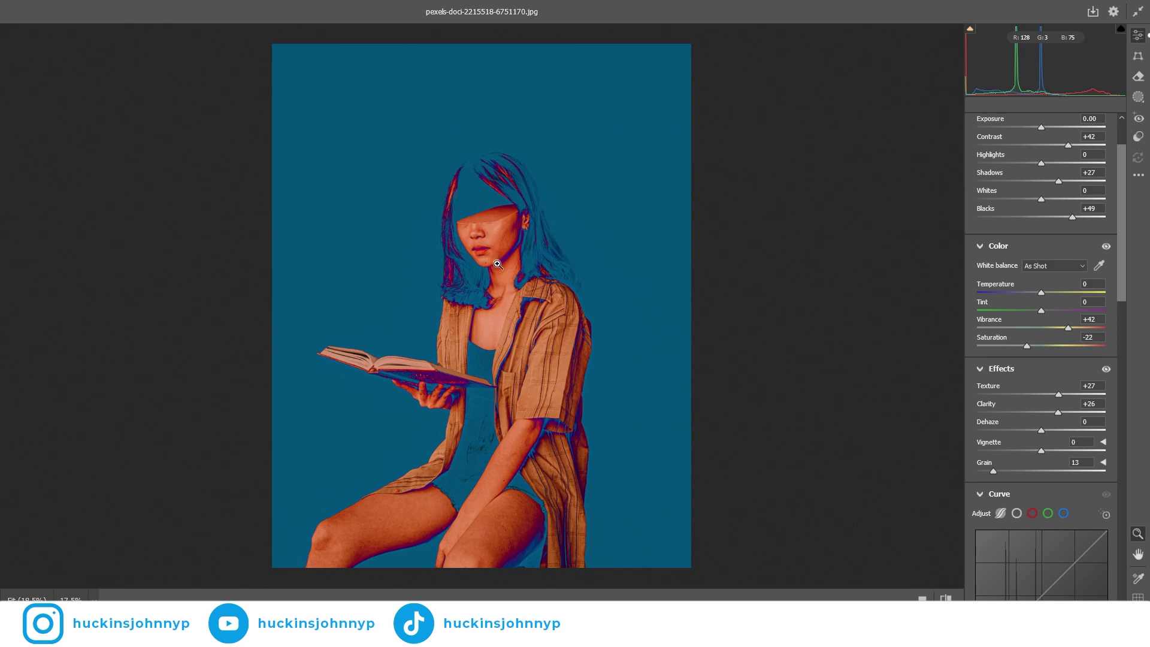
Commit the Camera Raw grade to the Color Graded layer and pan the canvas to review the figure.
key("Return")
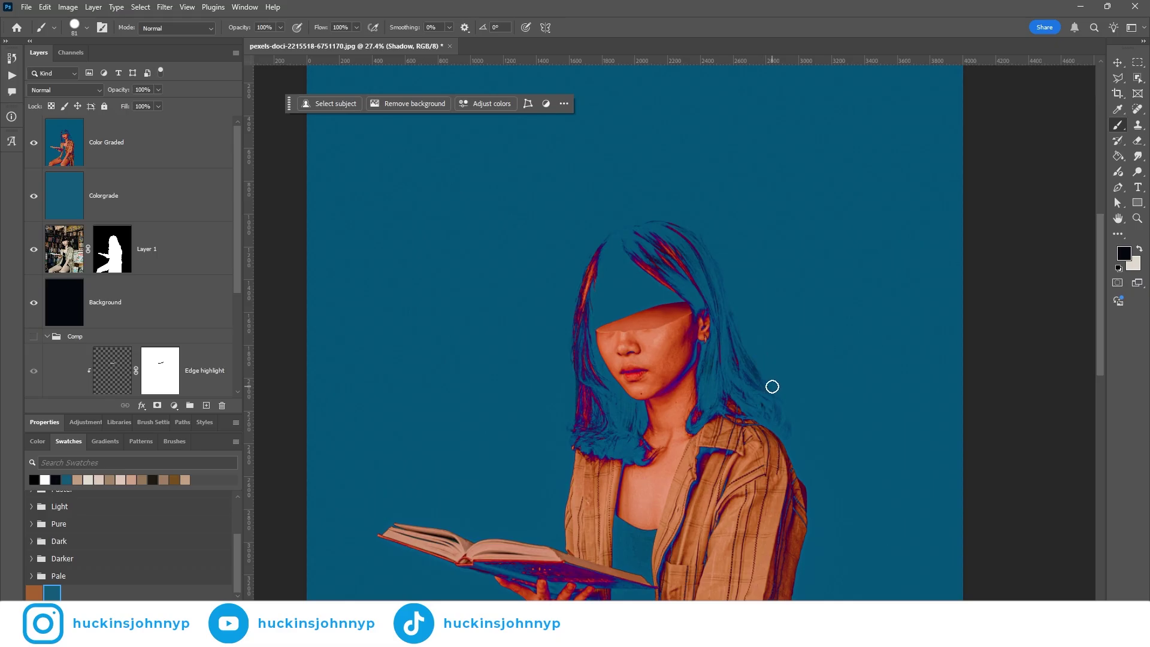
left_click_drag(1100, 284, 1100, 296)
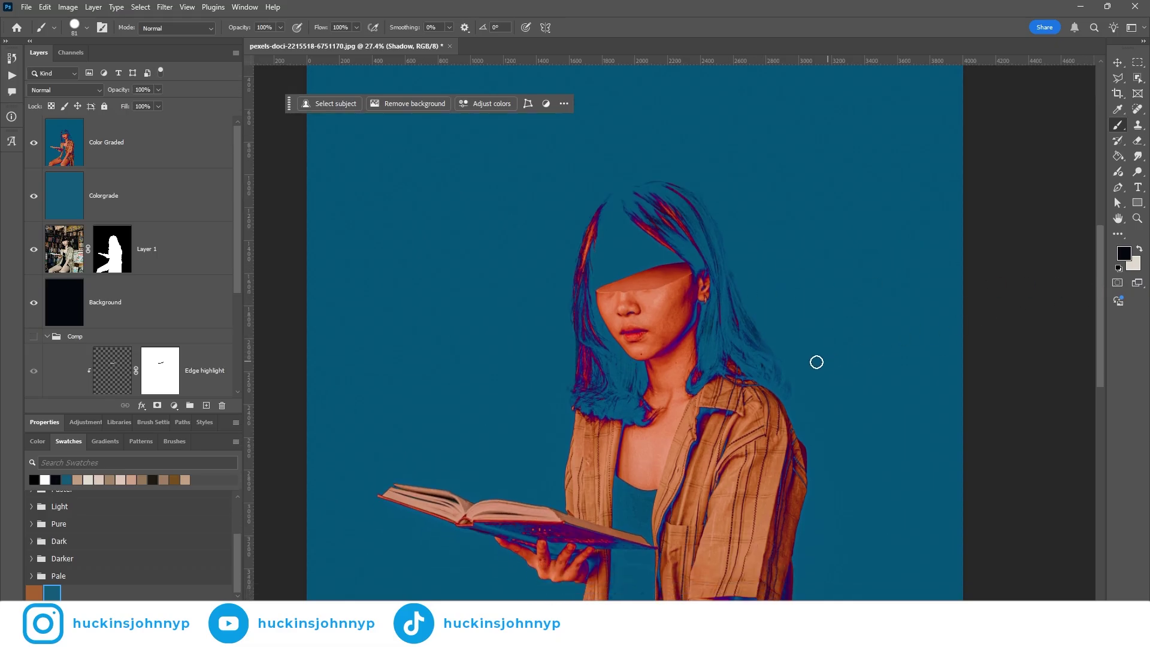
scroll(803, 369, "up", 2)
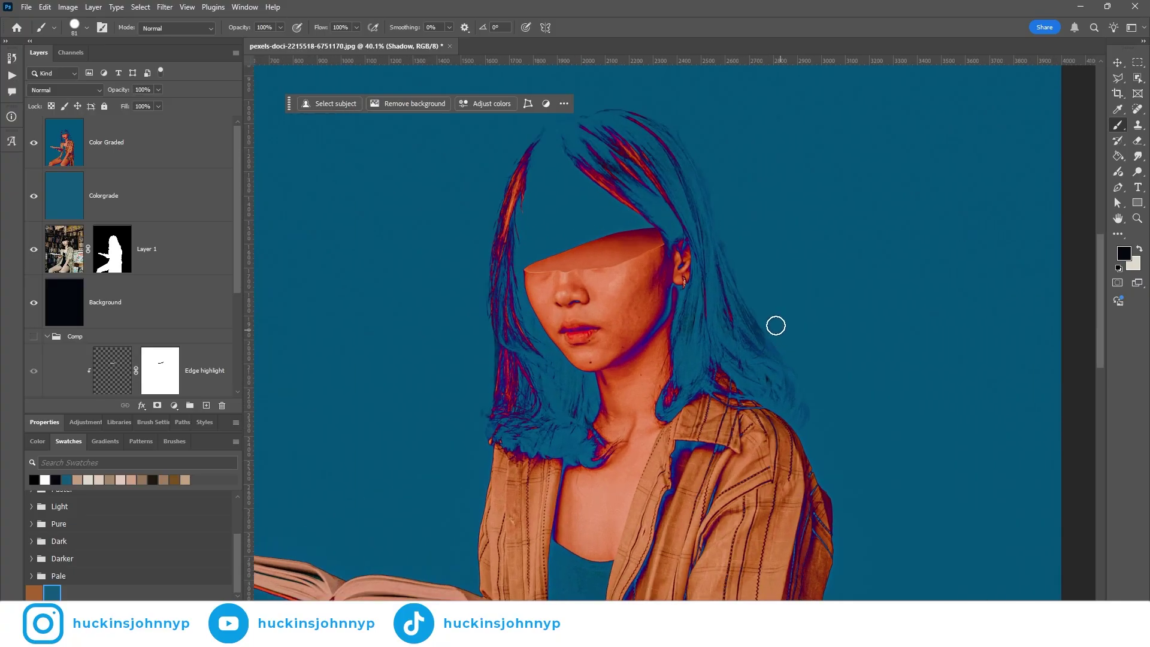
scroll(763, 300, "down", 4)
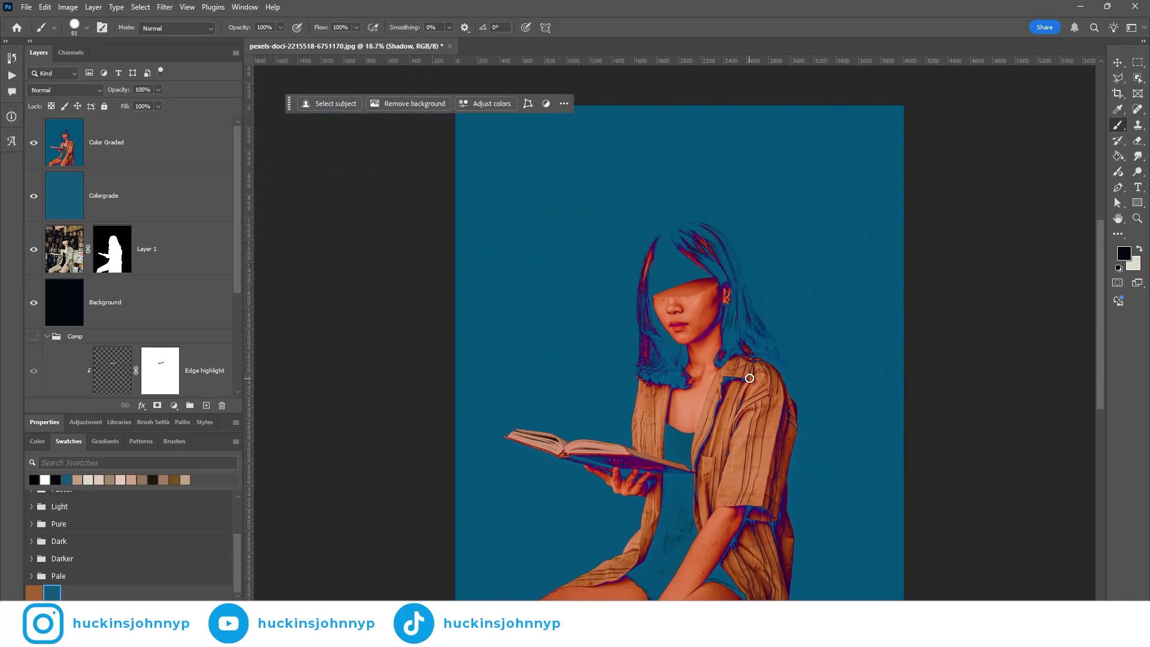
scroll(746, 384, "up", 3)
left_click_drag(654, 372, 682, 400)
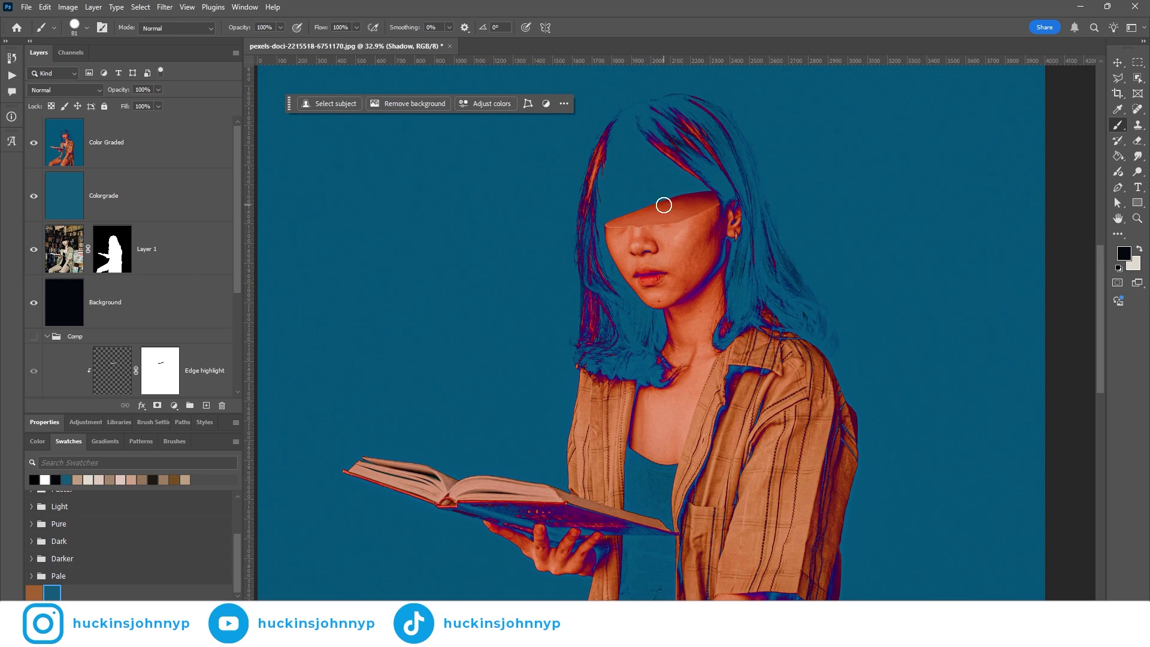